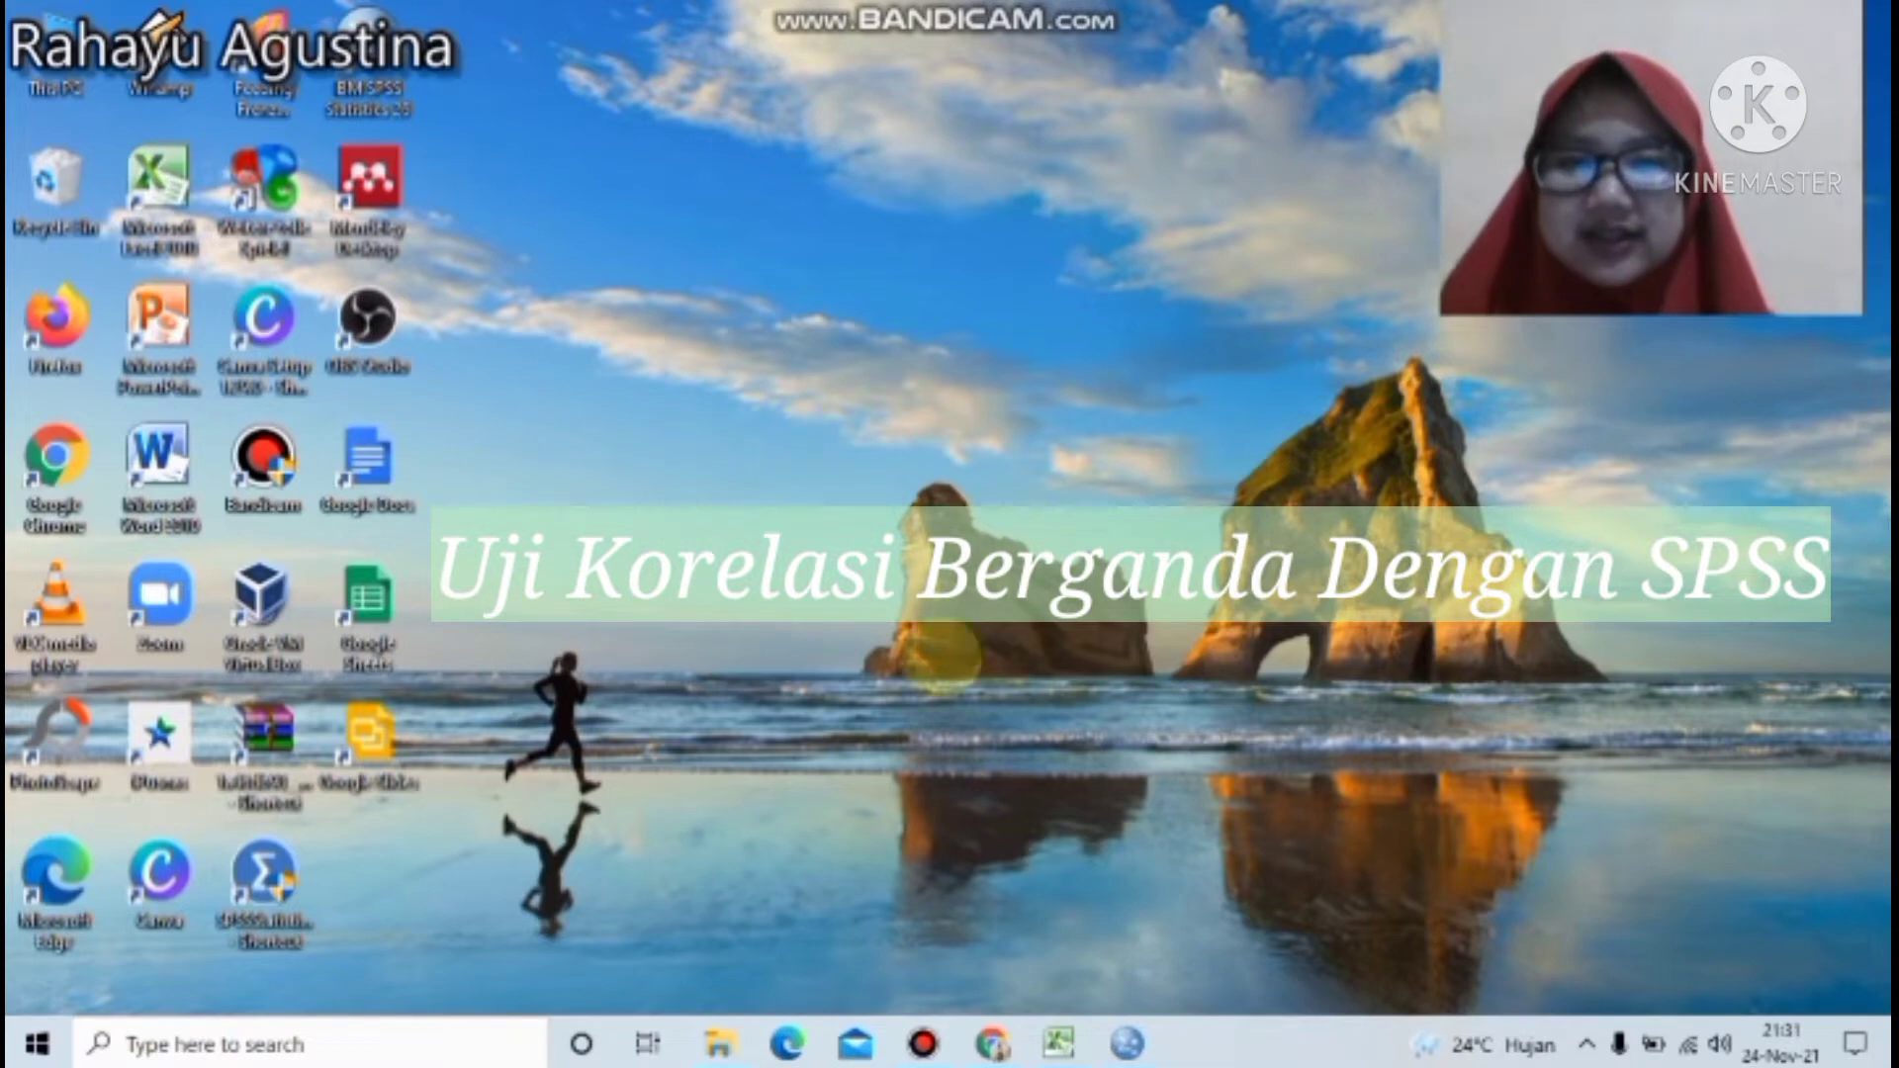
Switch to the Excel workbook and review the multiple correlation explanation and the student table of attendance, IQ and UAS scores.
left_click(1059, 1043)
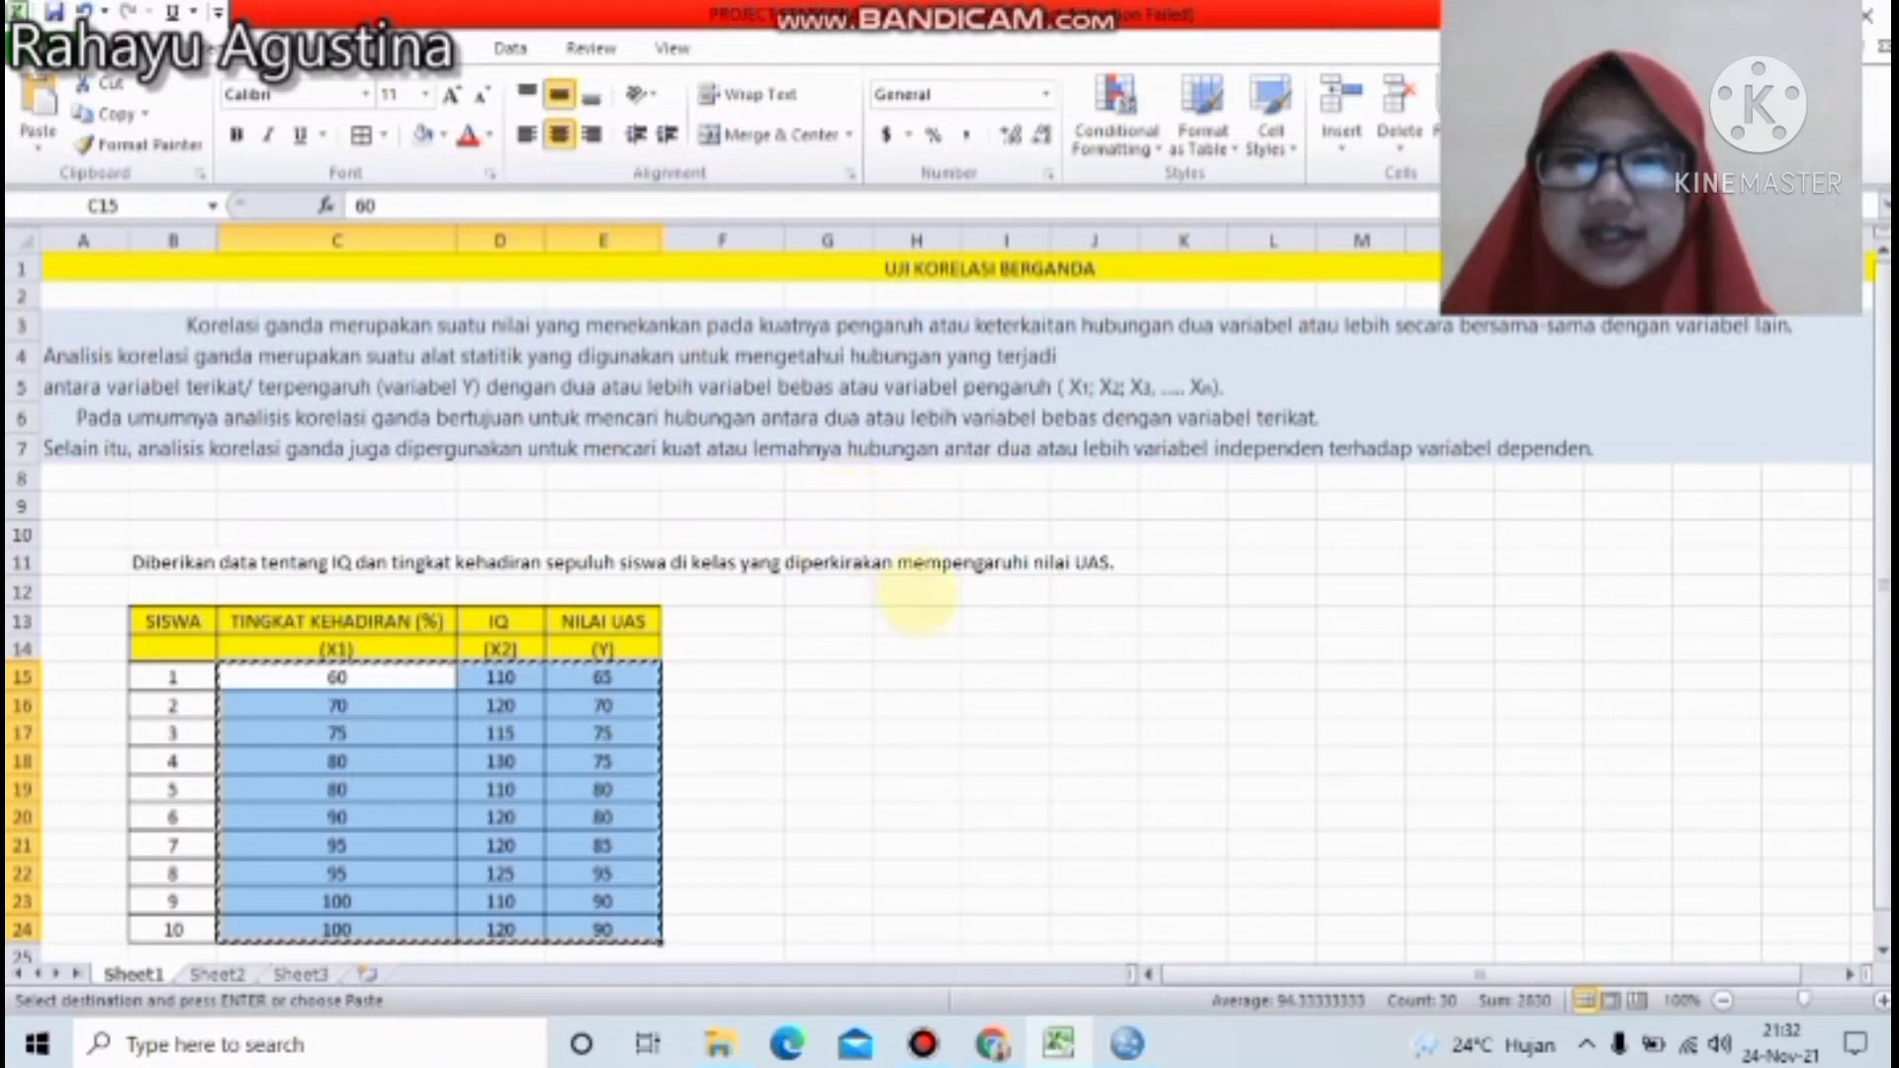
left_click(915, 592)
left_click(700, 615)
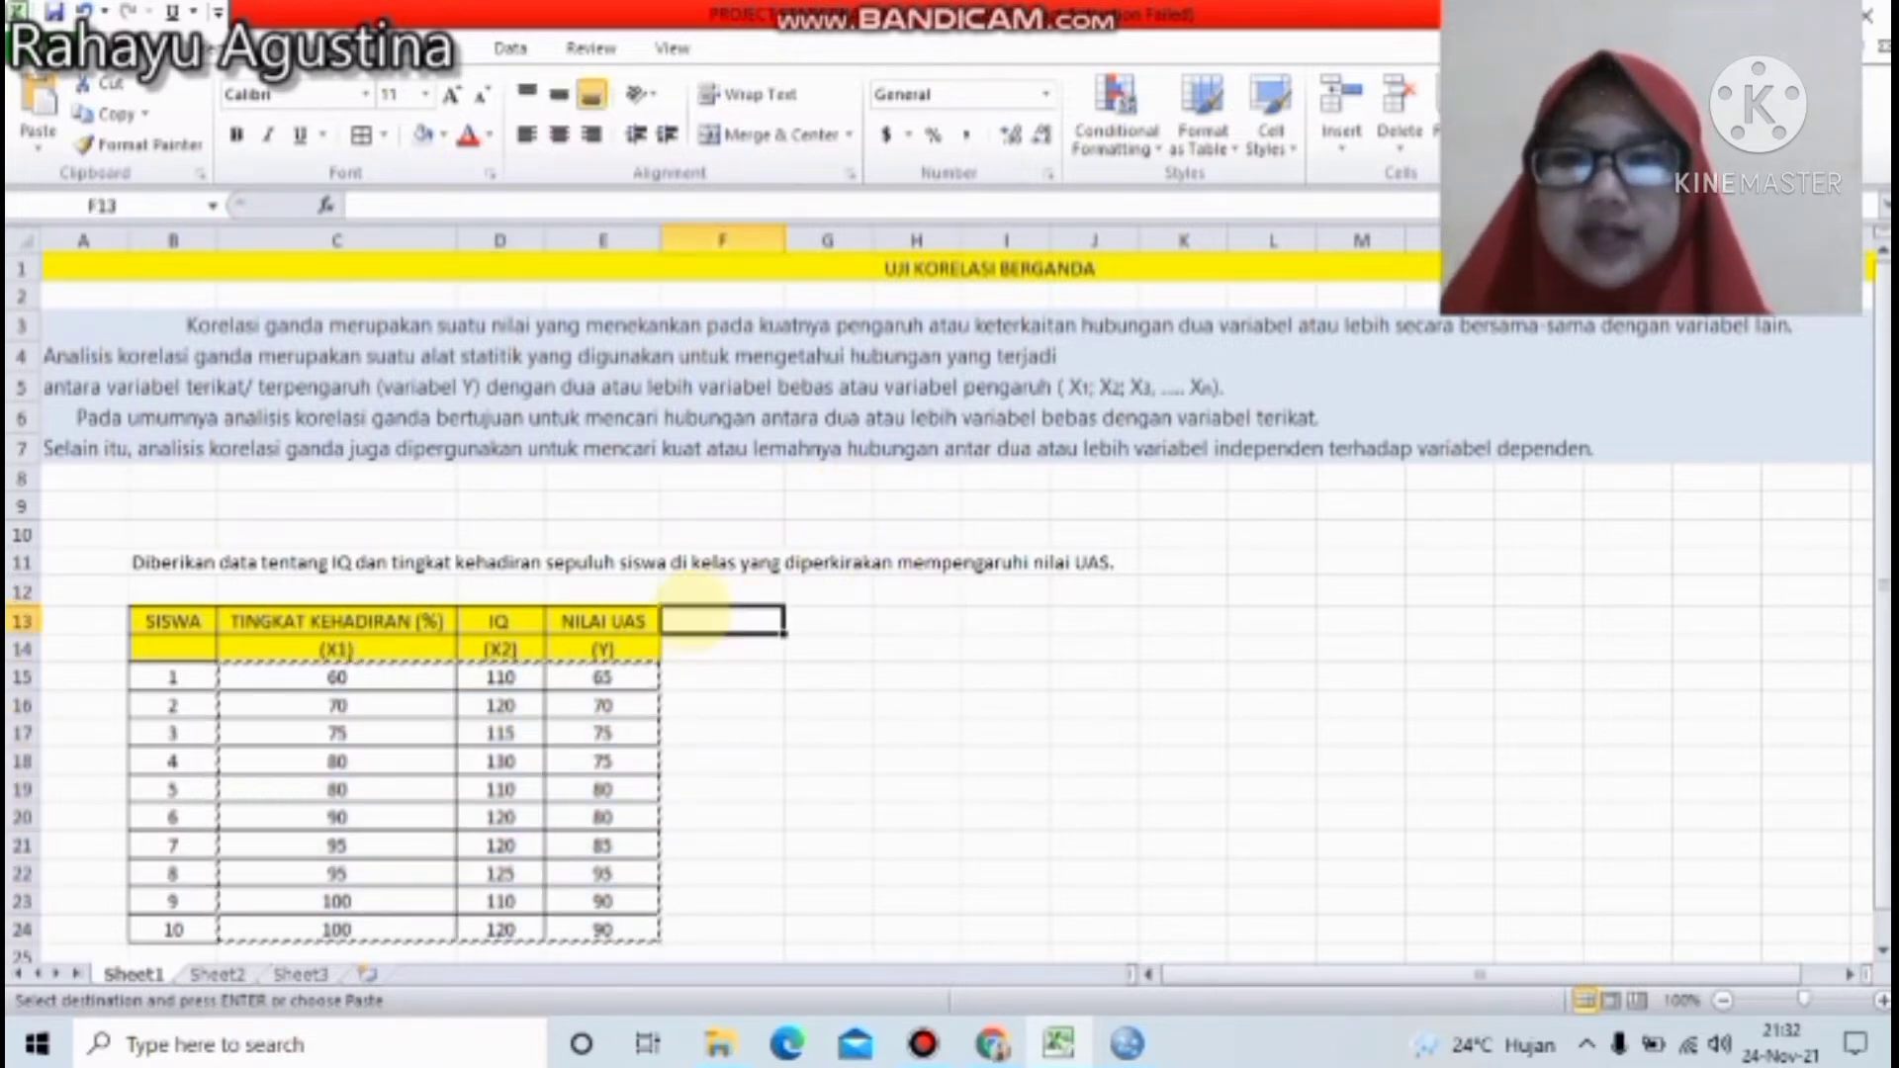
left_click(250, 505)
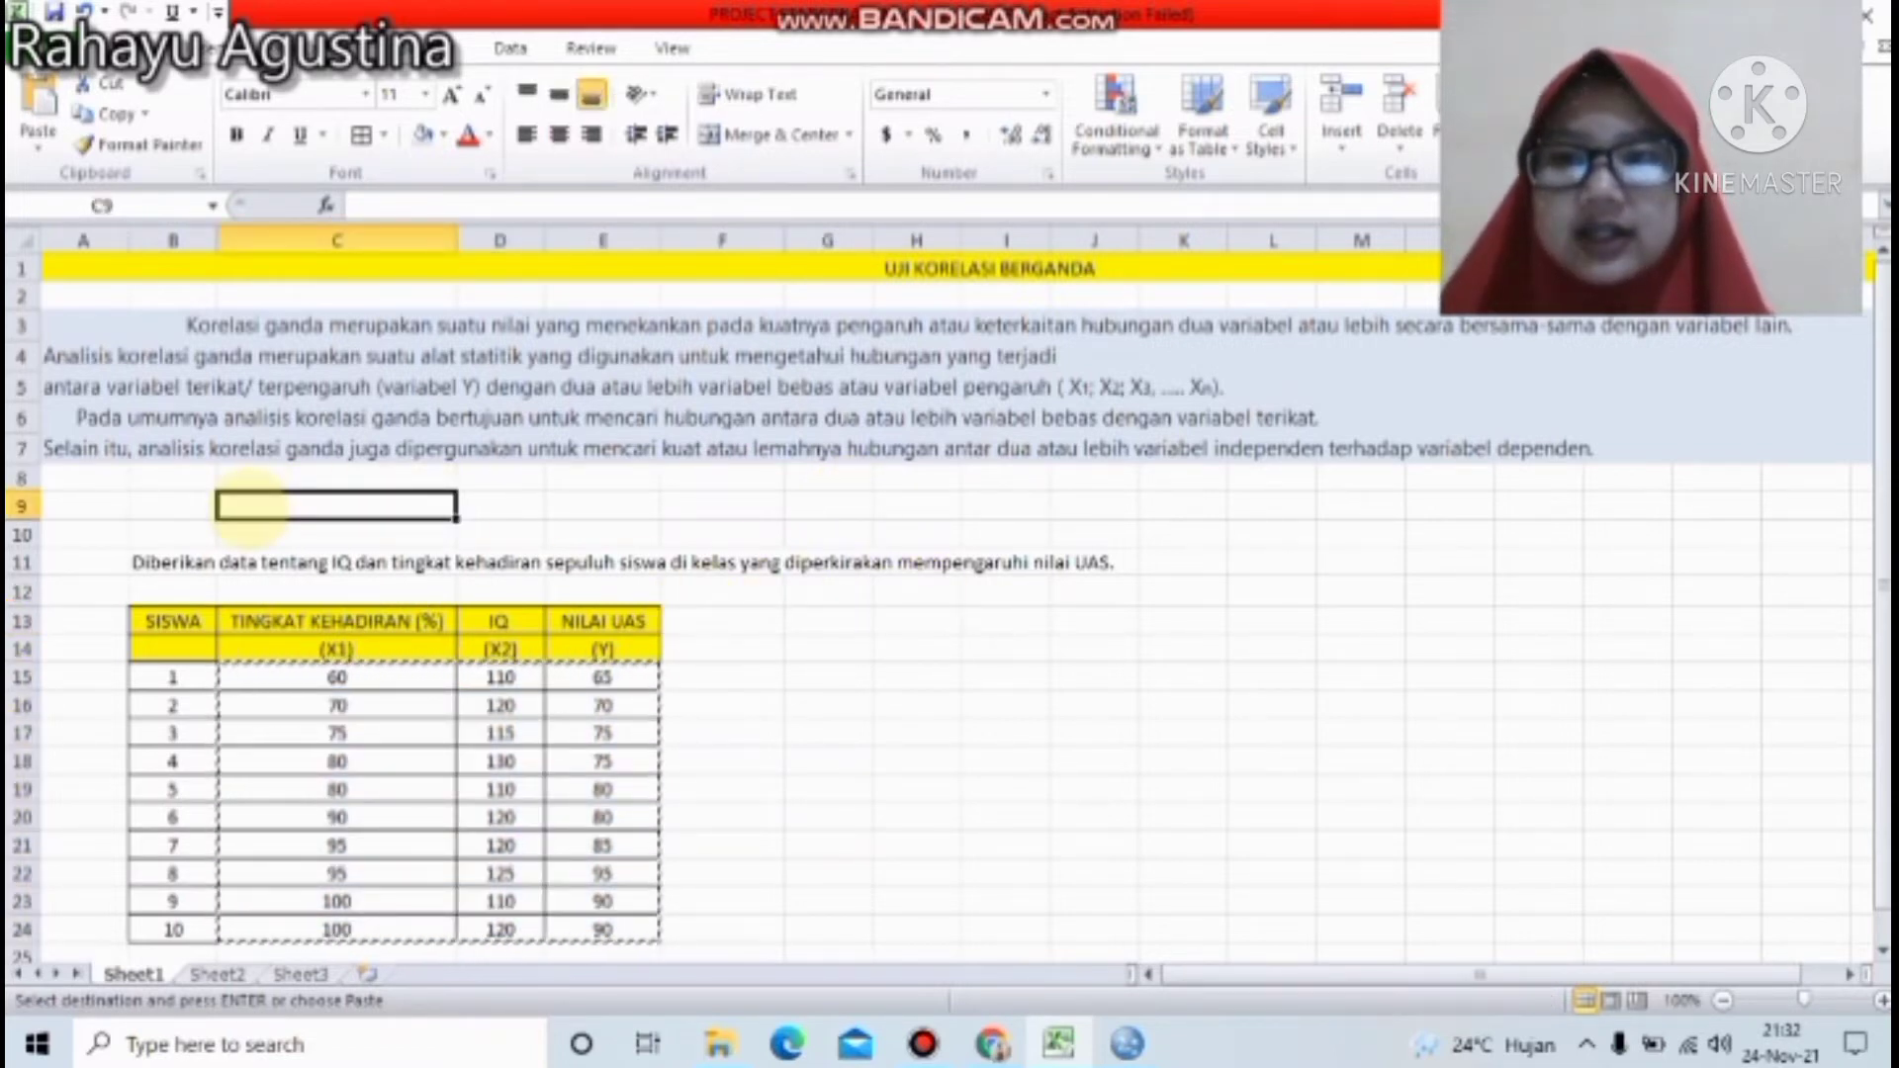
left_click(111, 562)
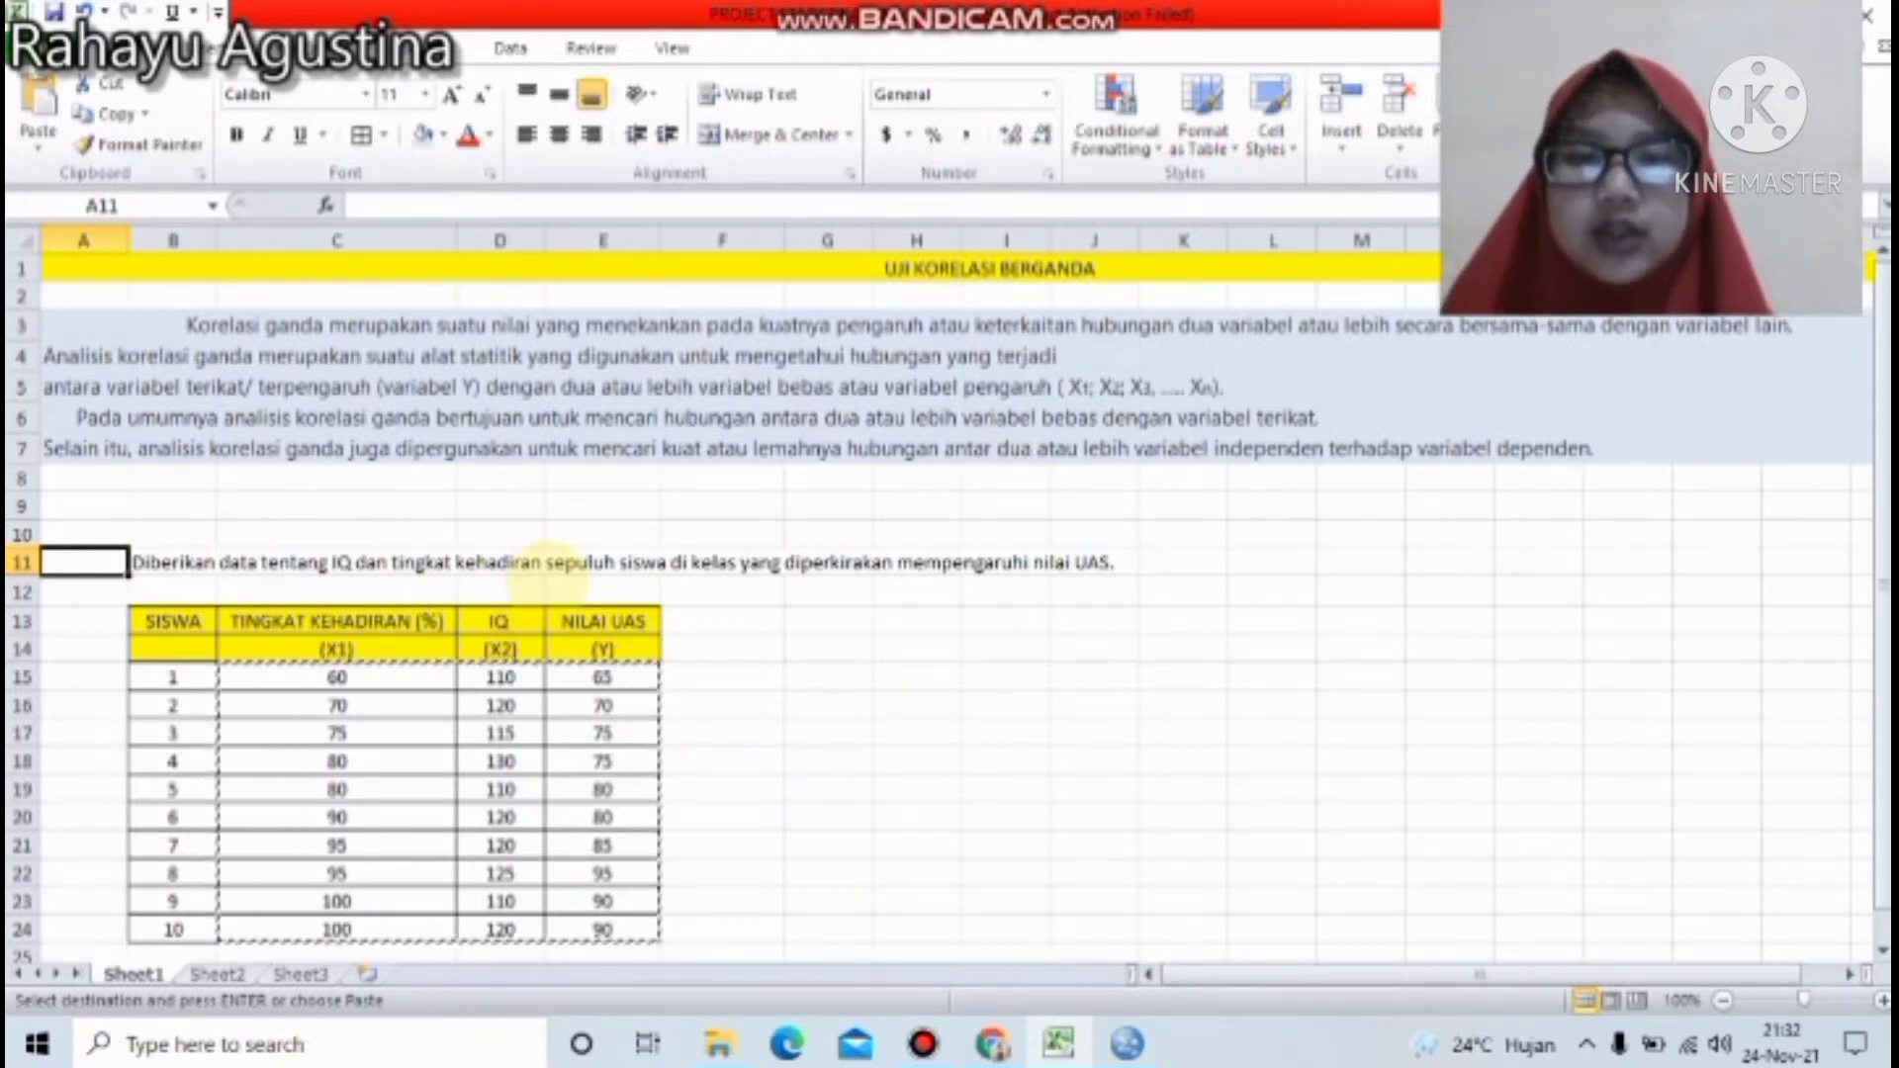
left_click(829, 621)
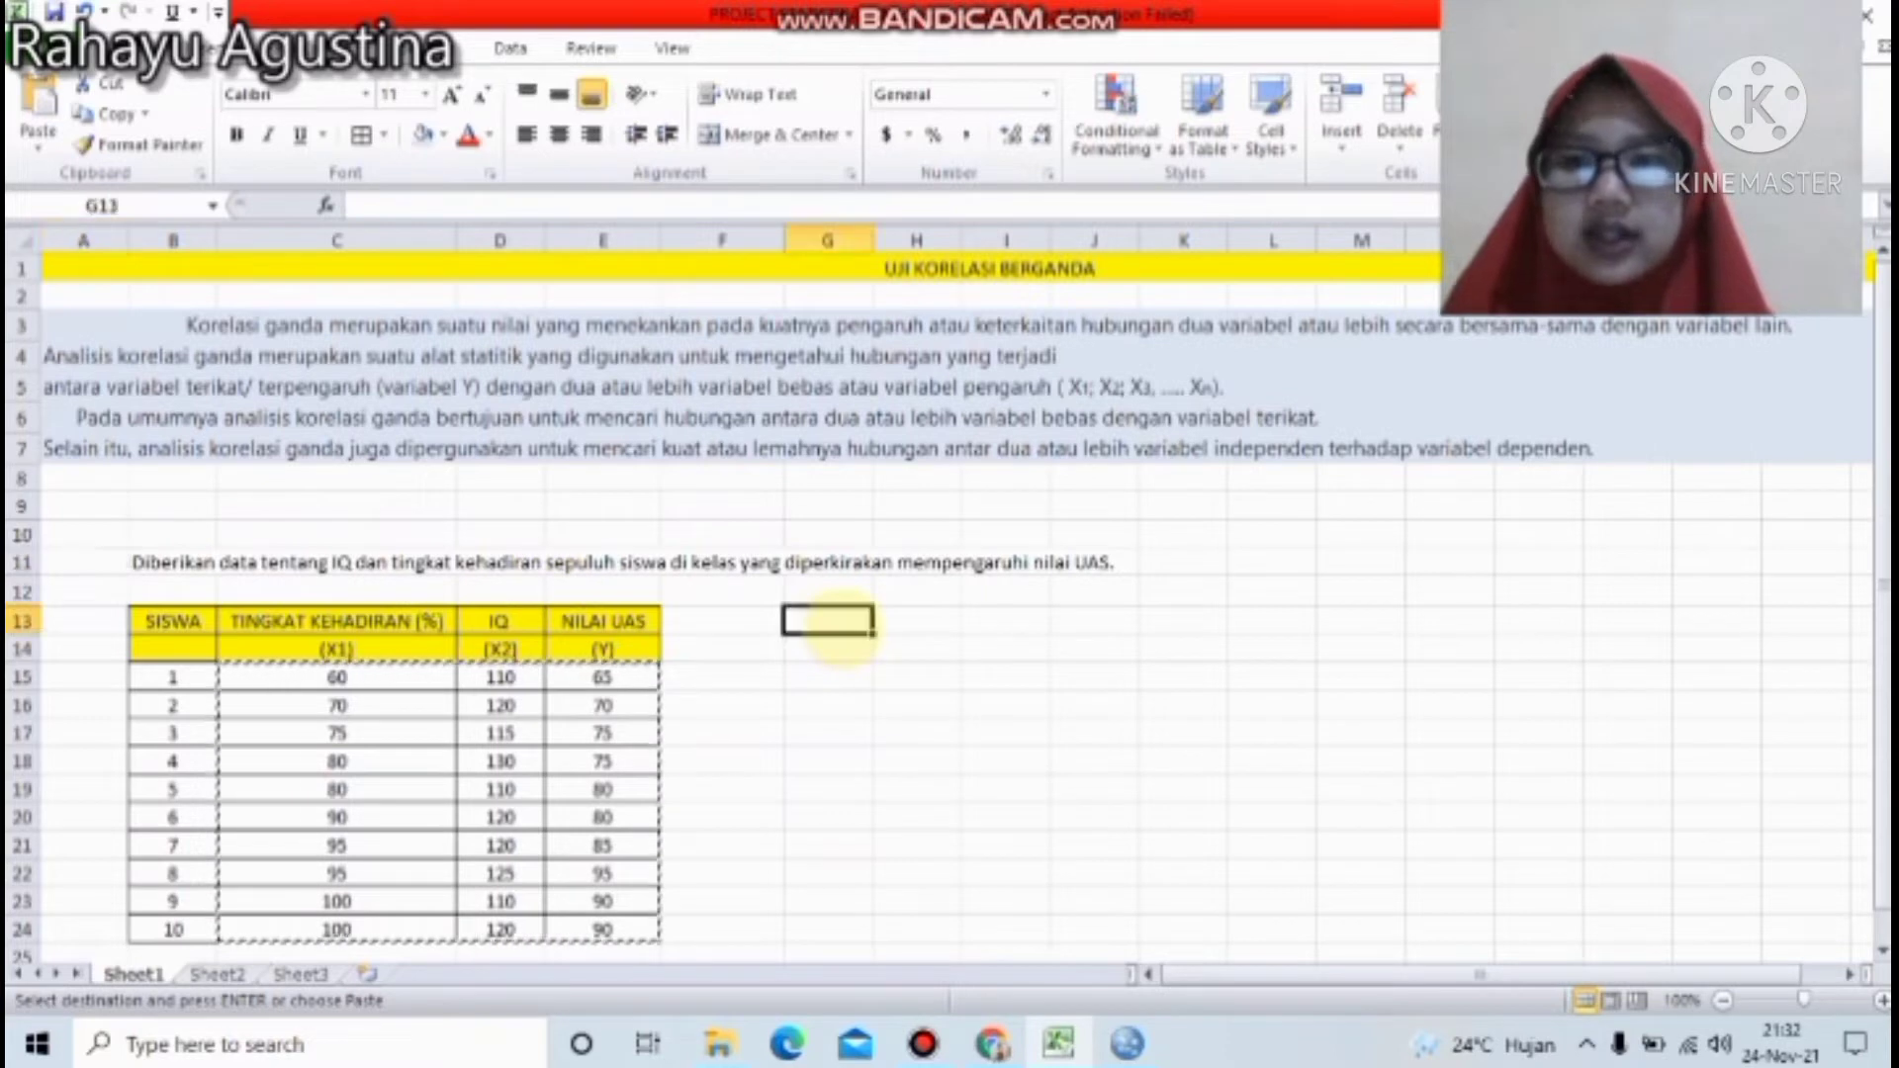
left_click(499, 706)
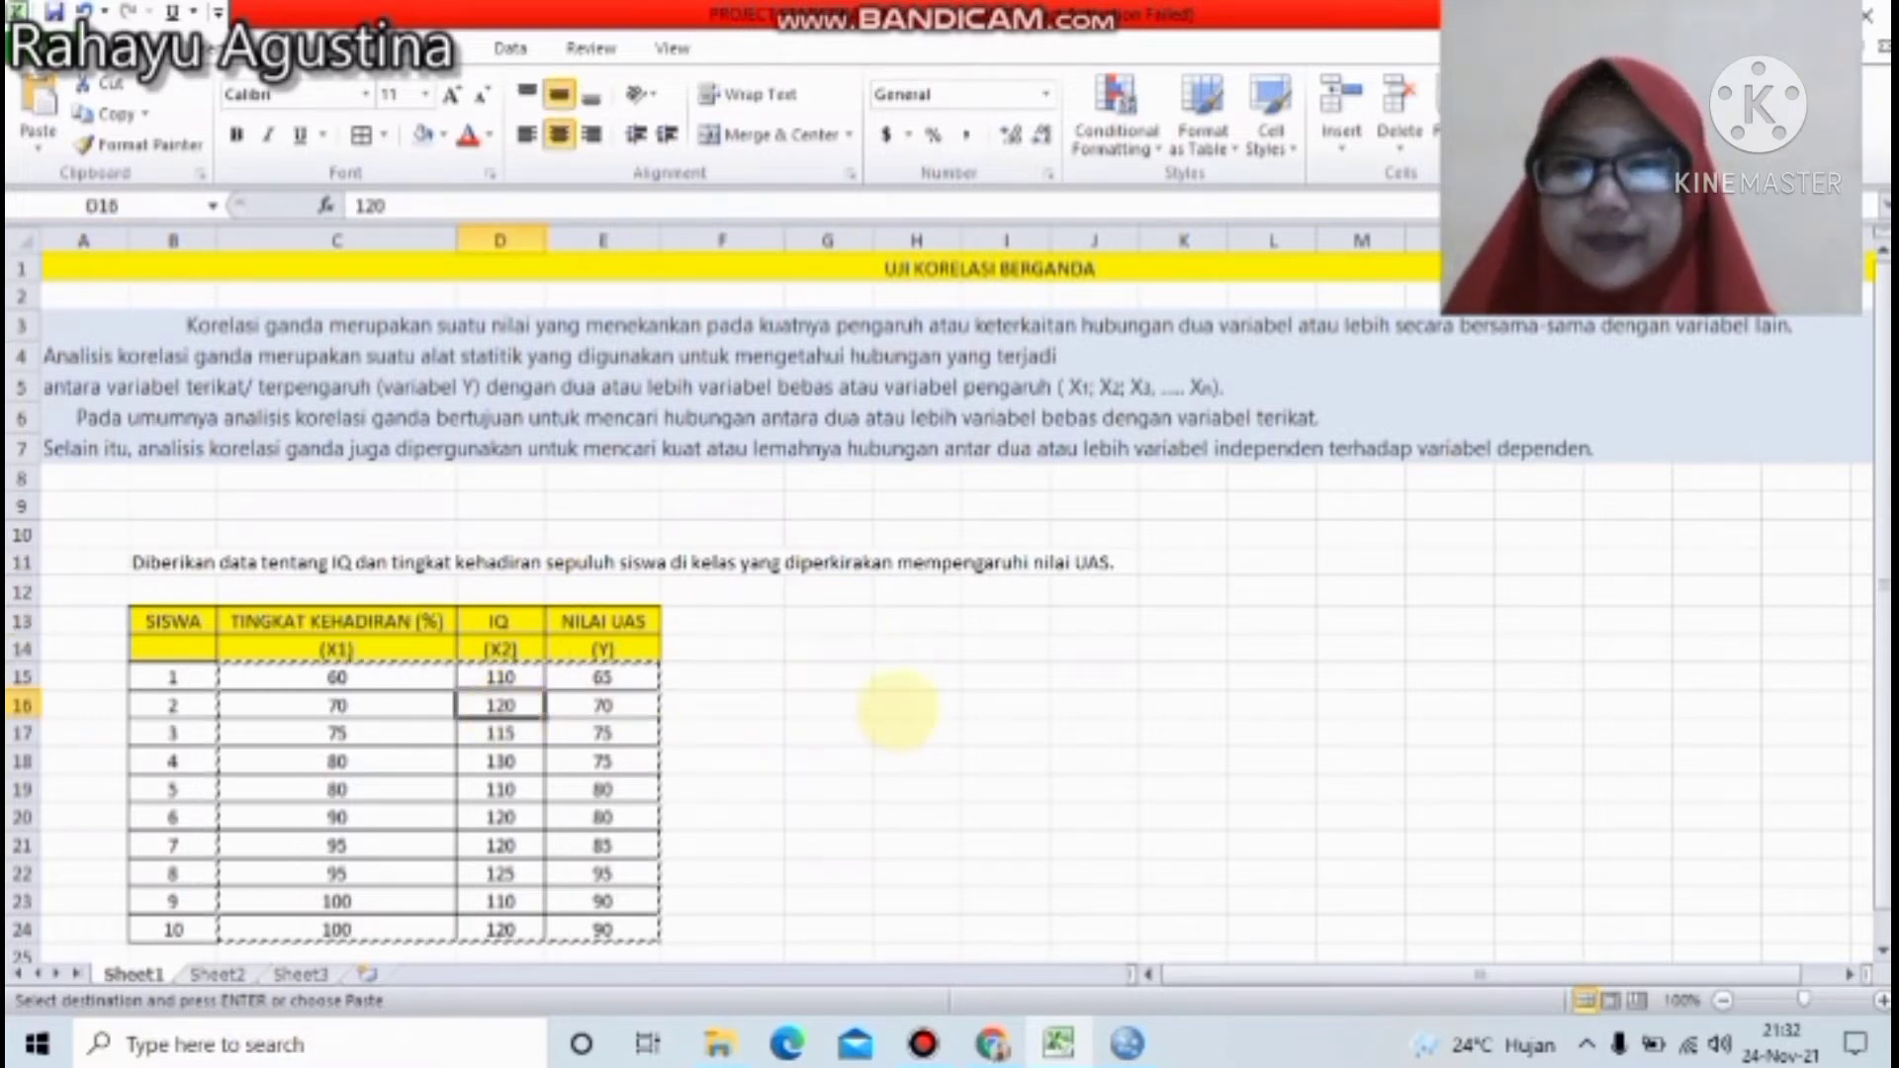
left_click(900, 705)
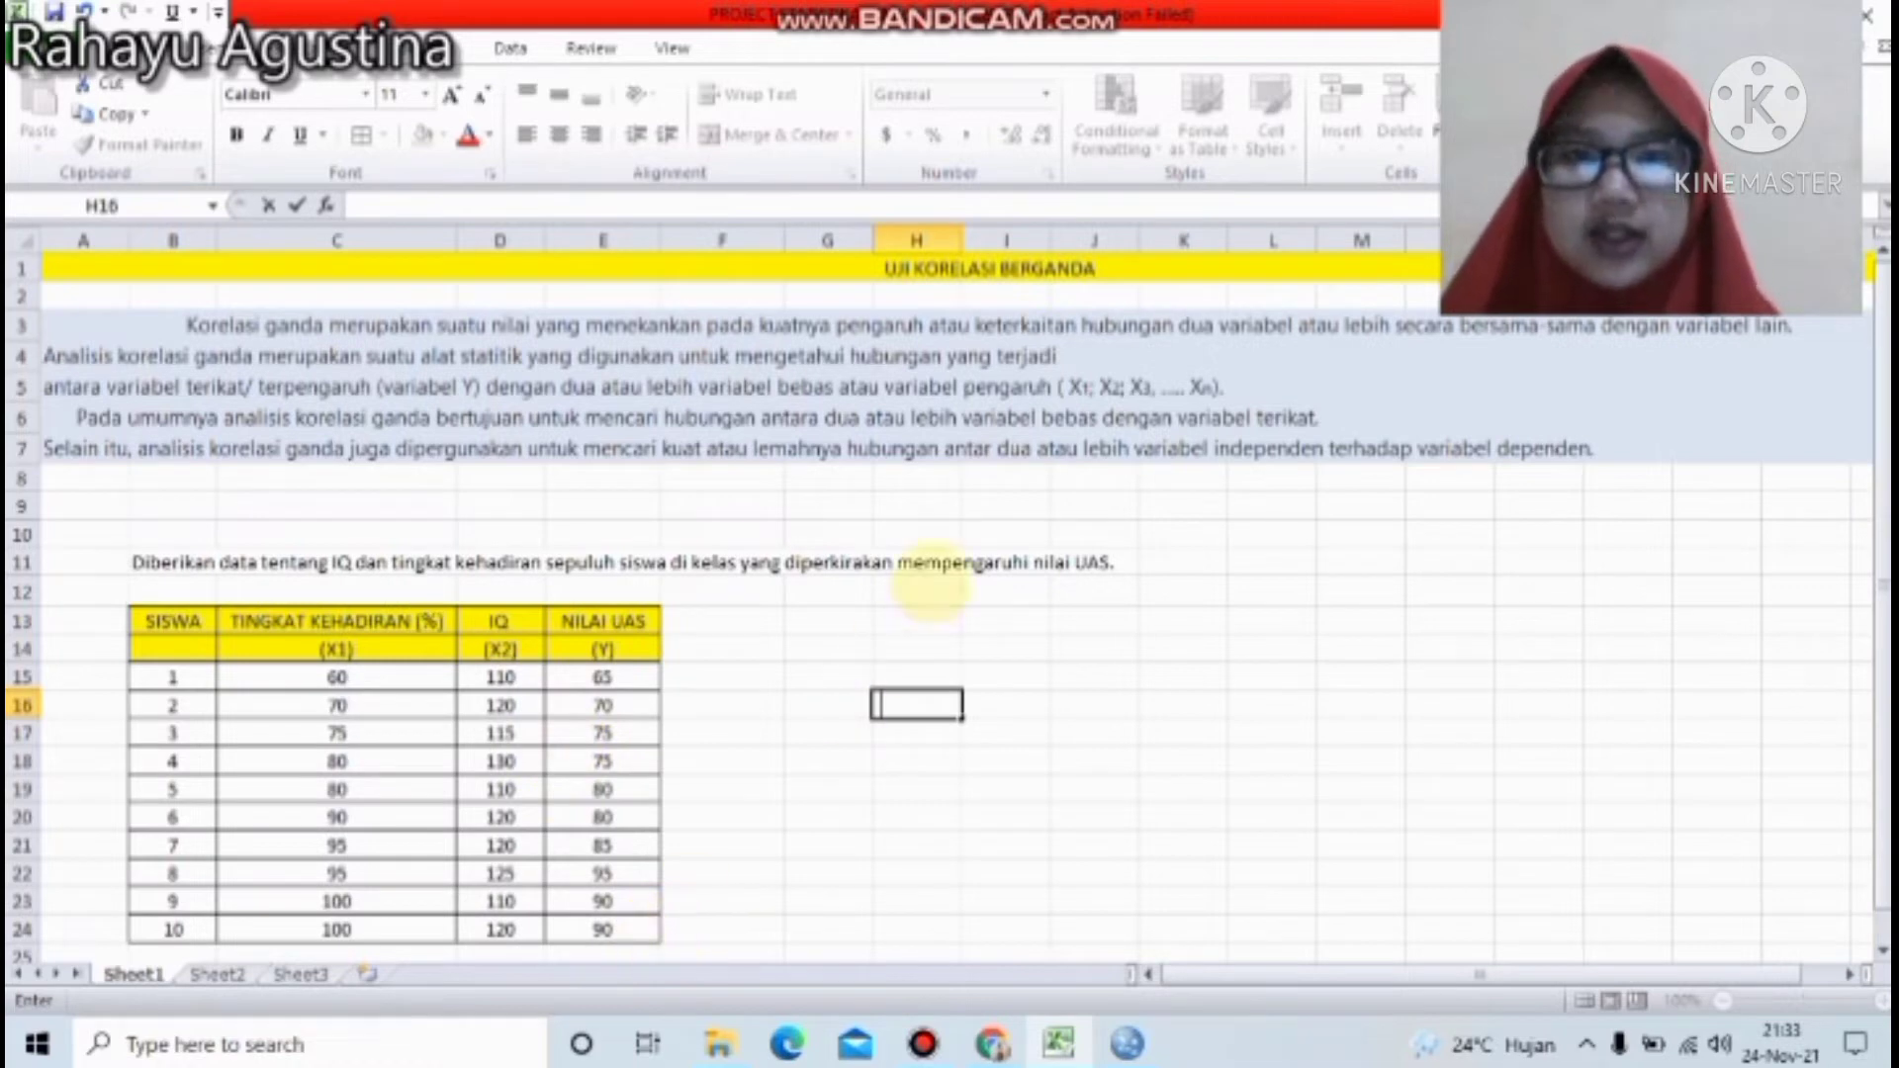
left_click(925, 592)
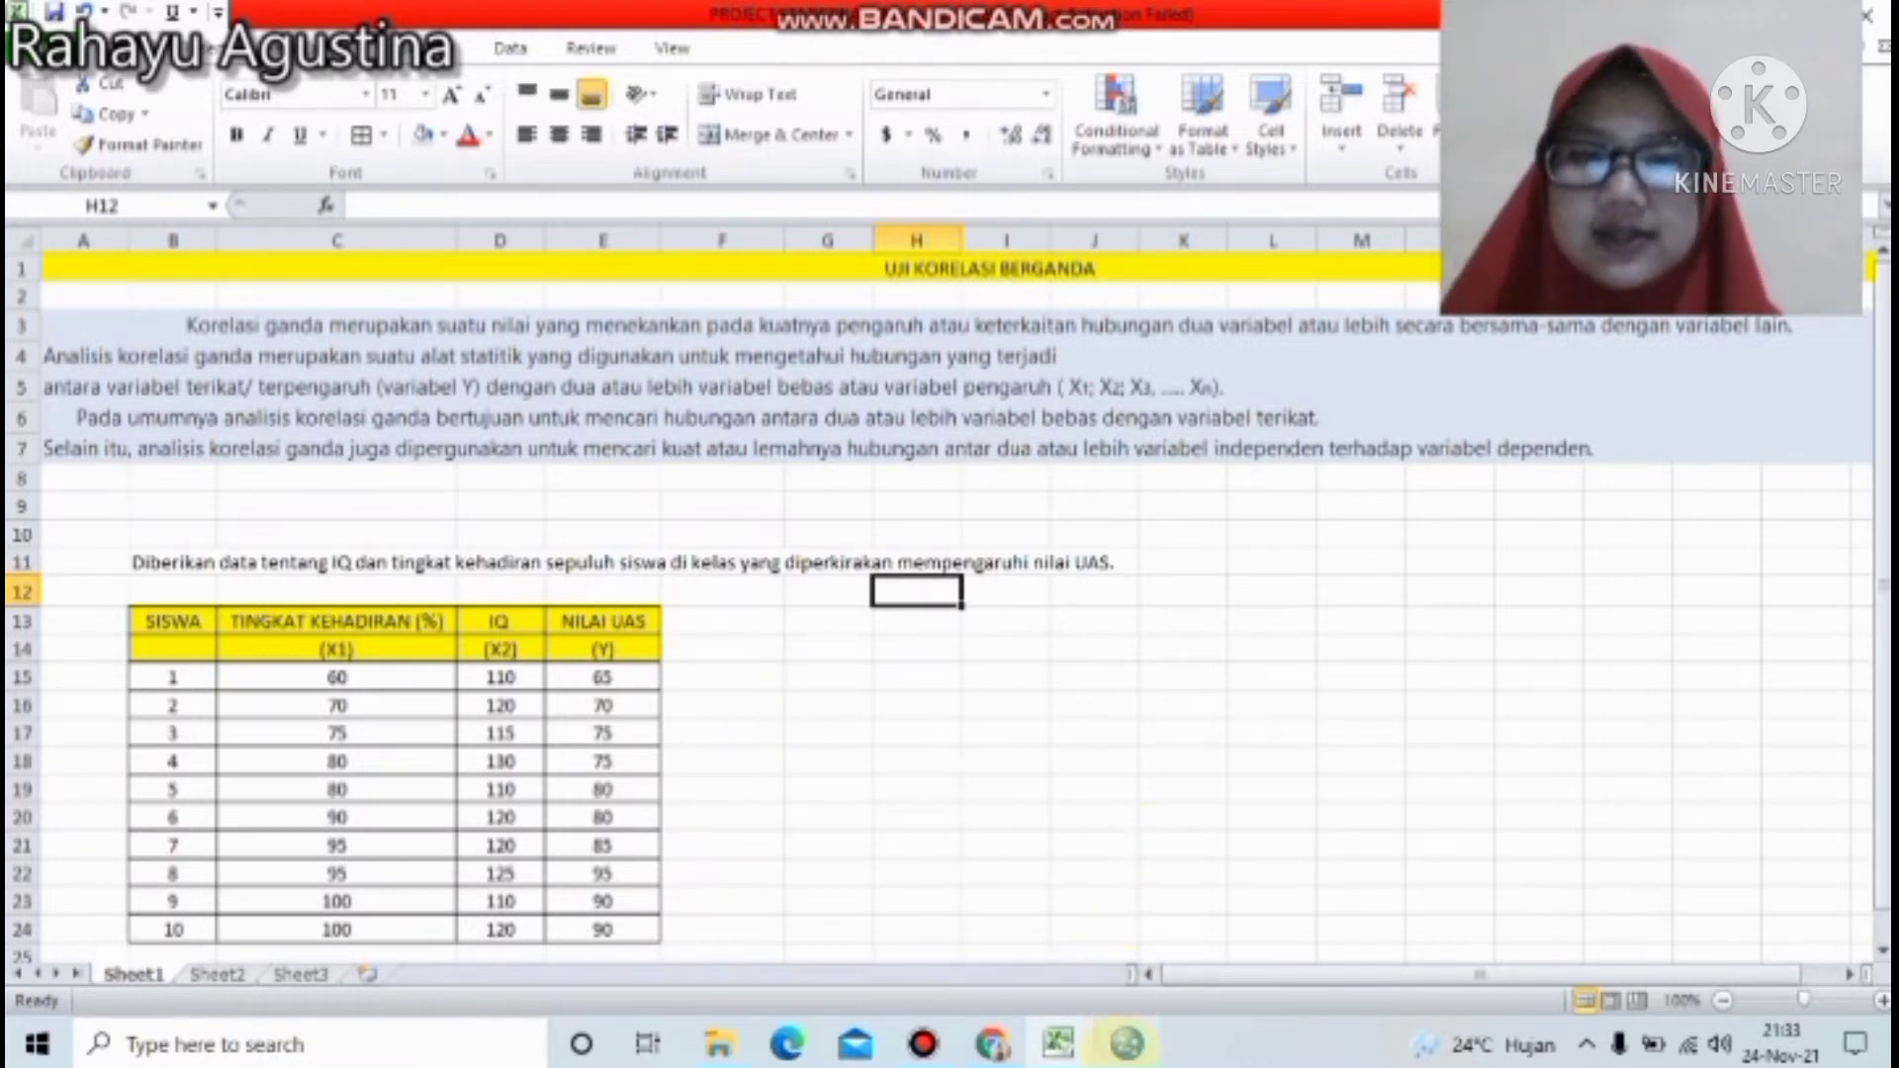
Switch to SPSS Statistics and define three variables named X1, X2 and Y.
left_click(1128, 1044)
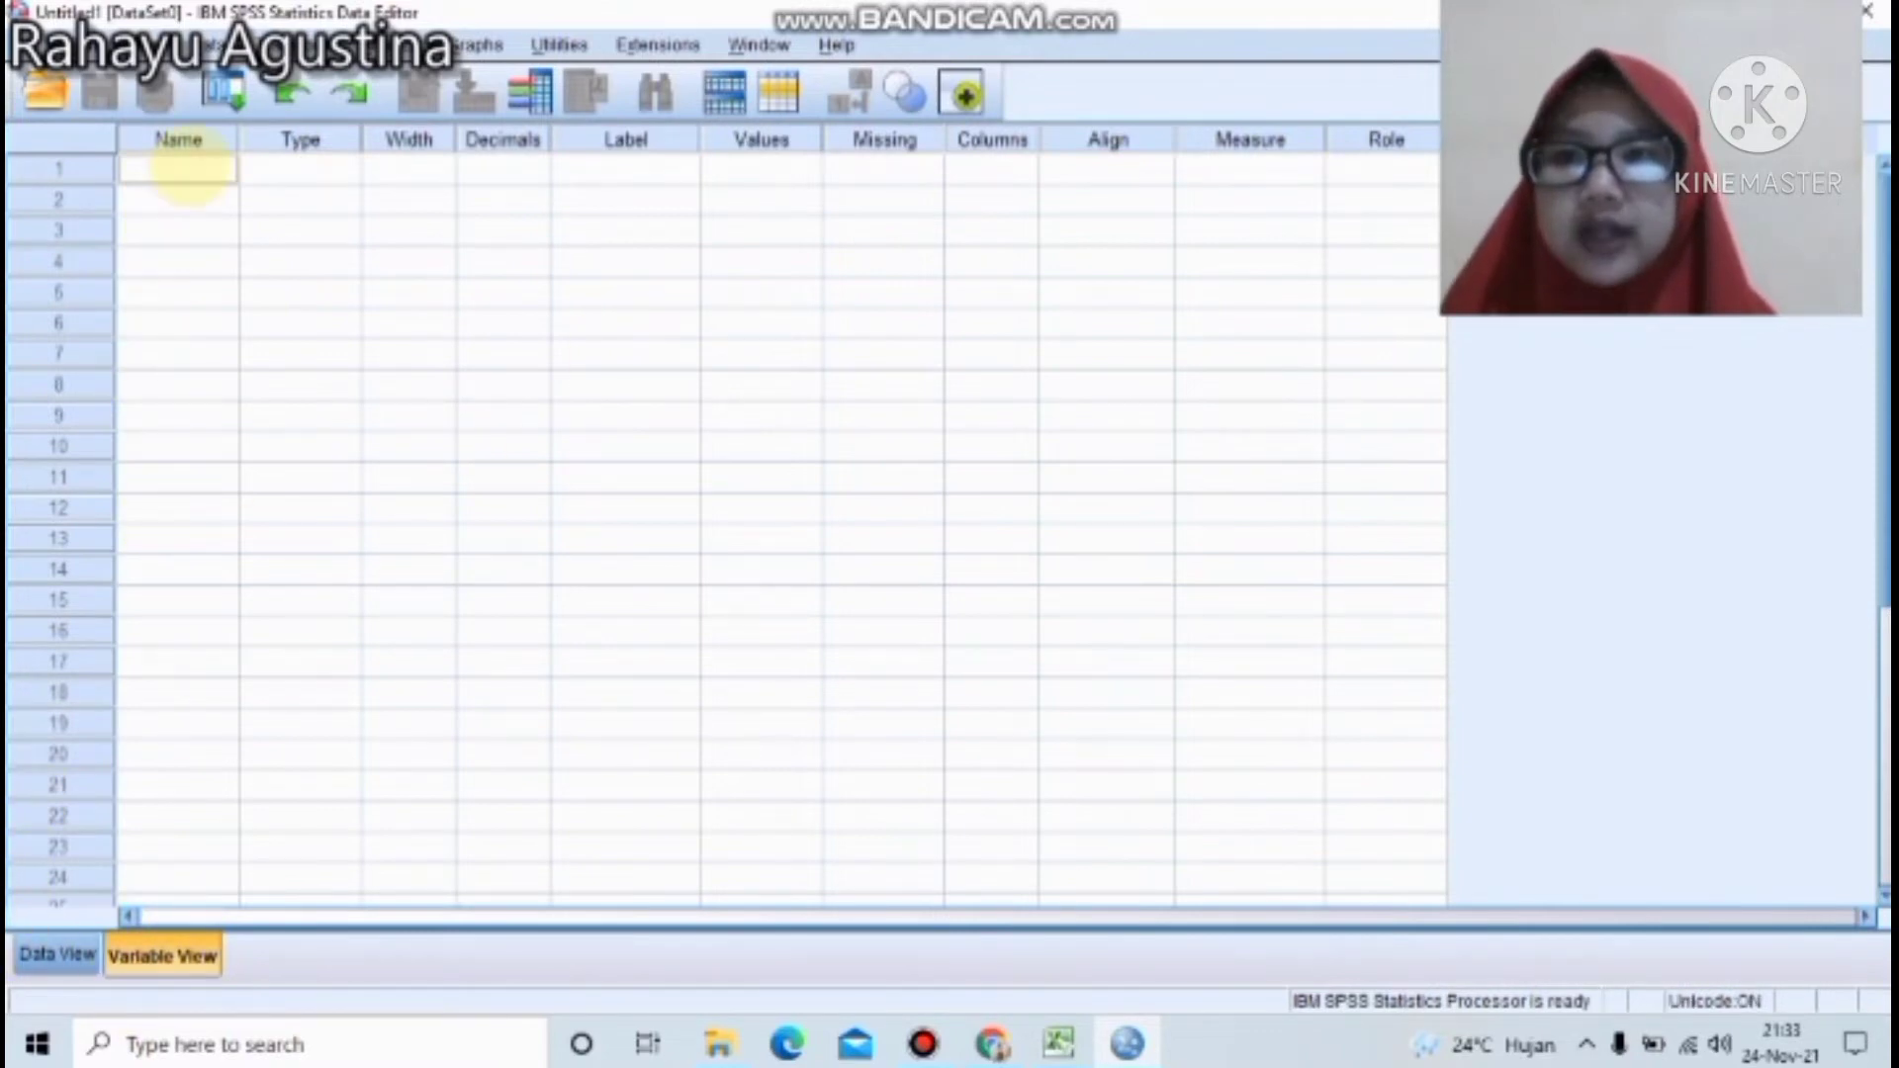
left_click(186, 172)
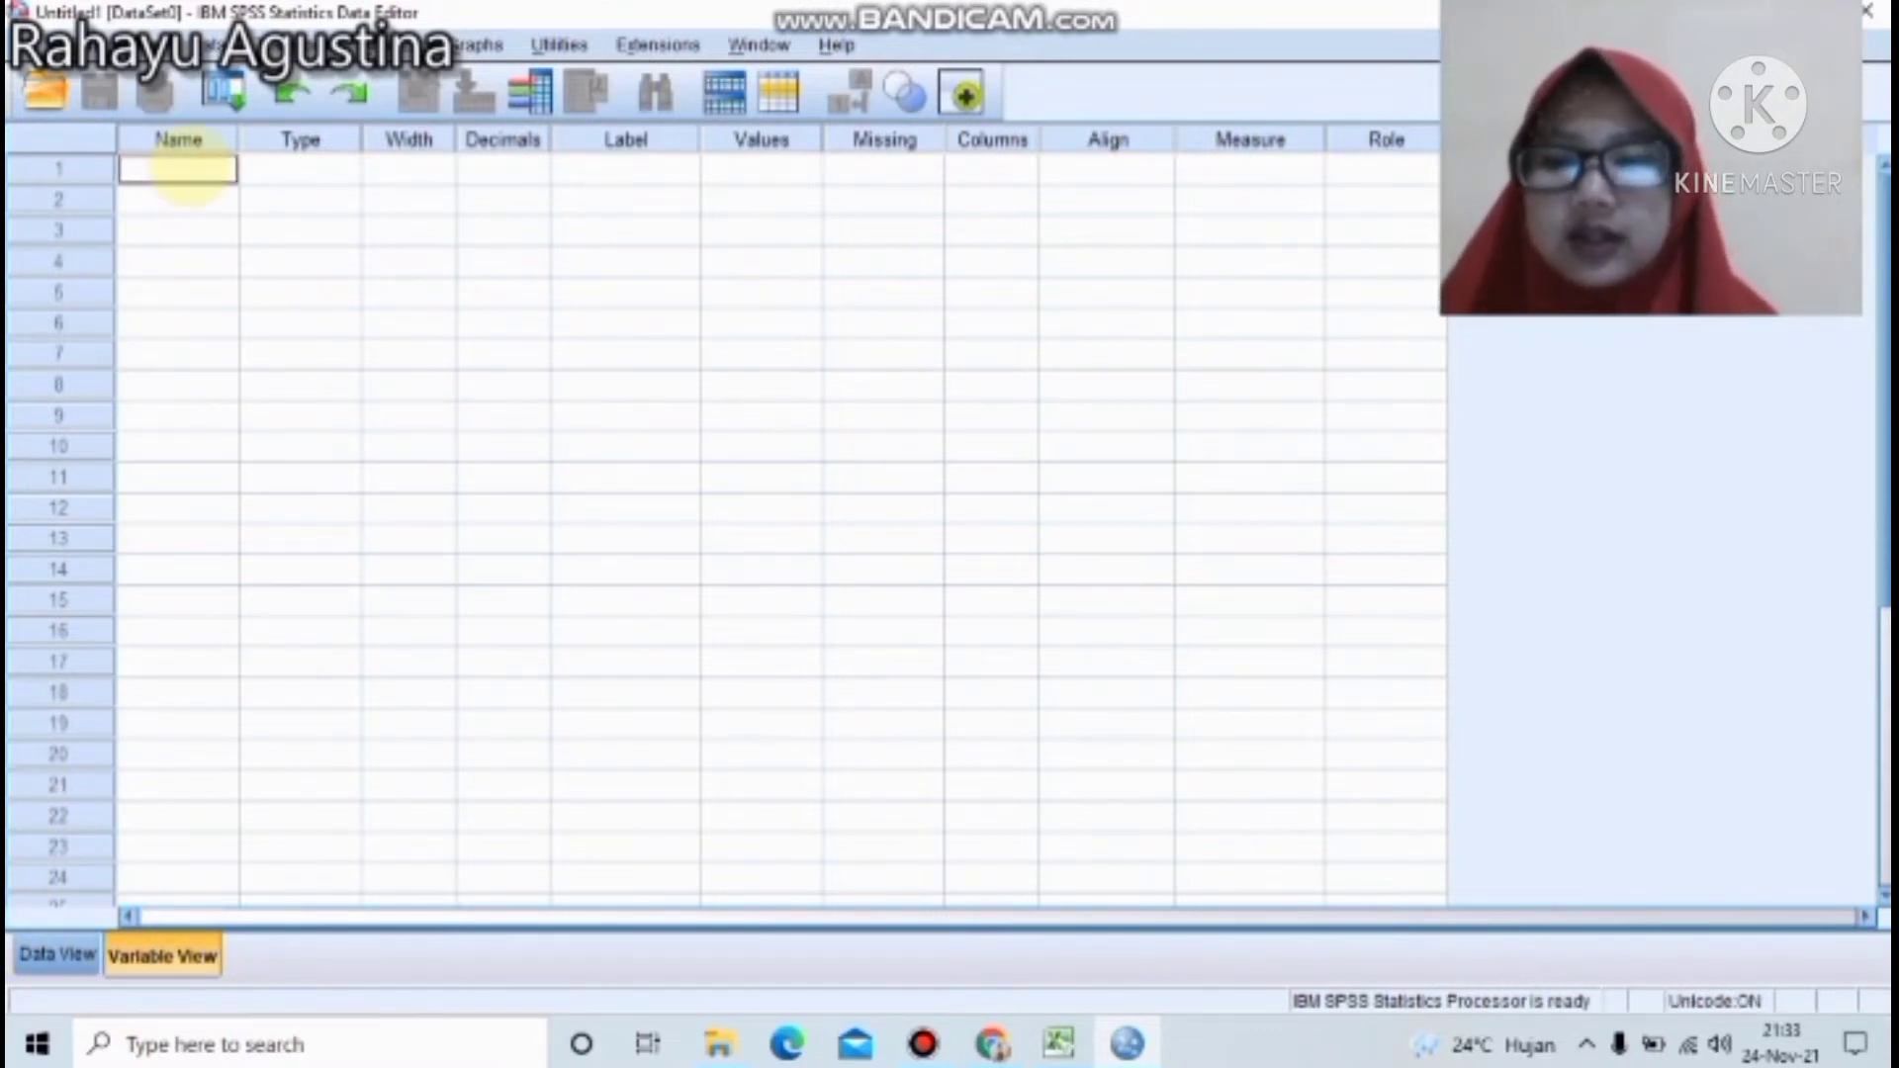
type("X1")
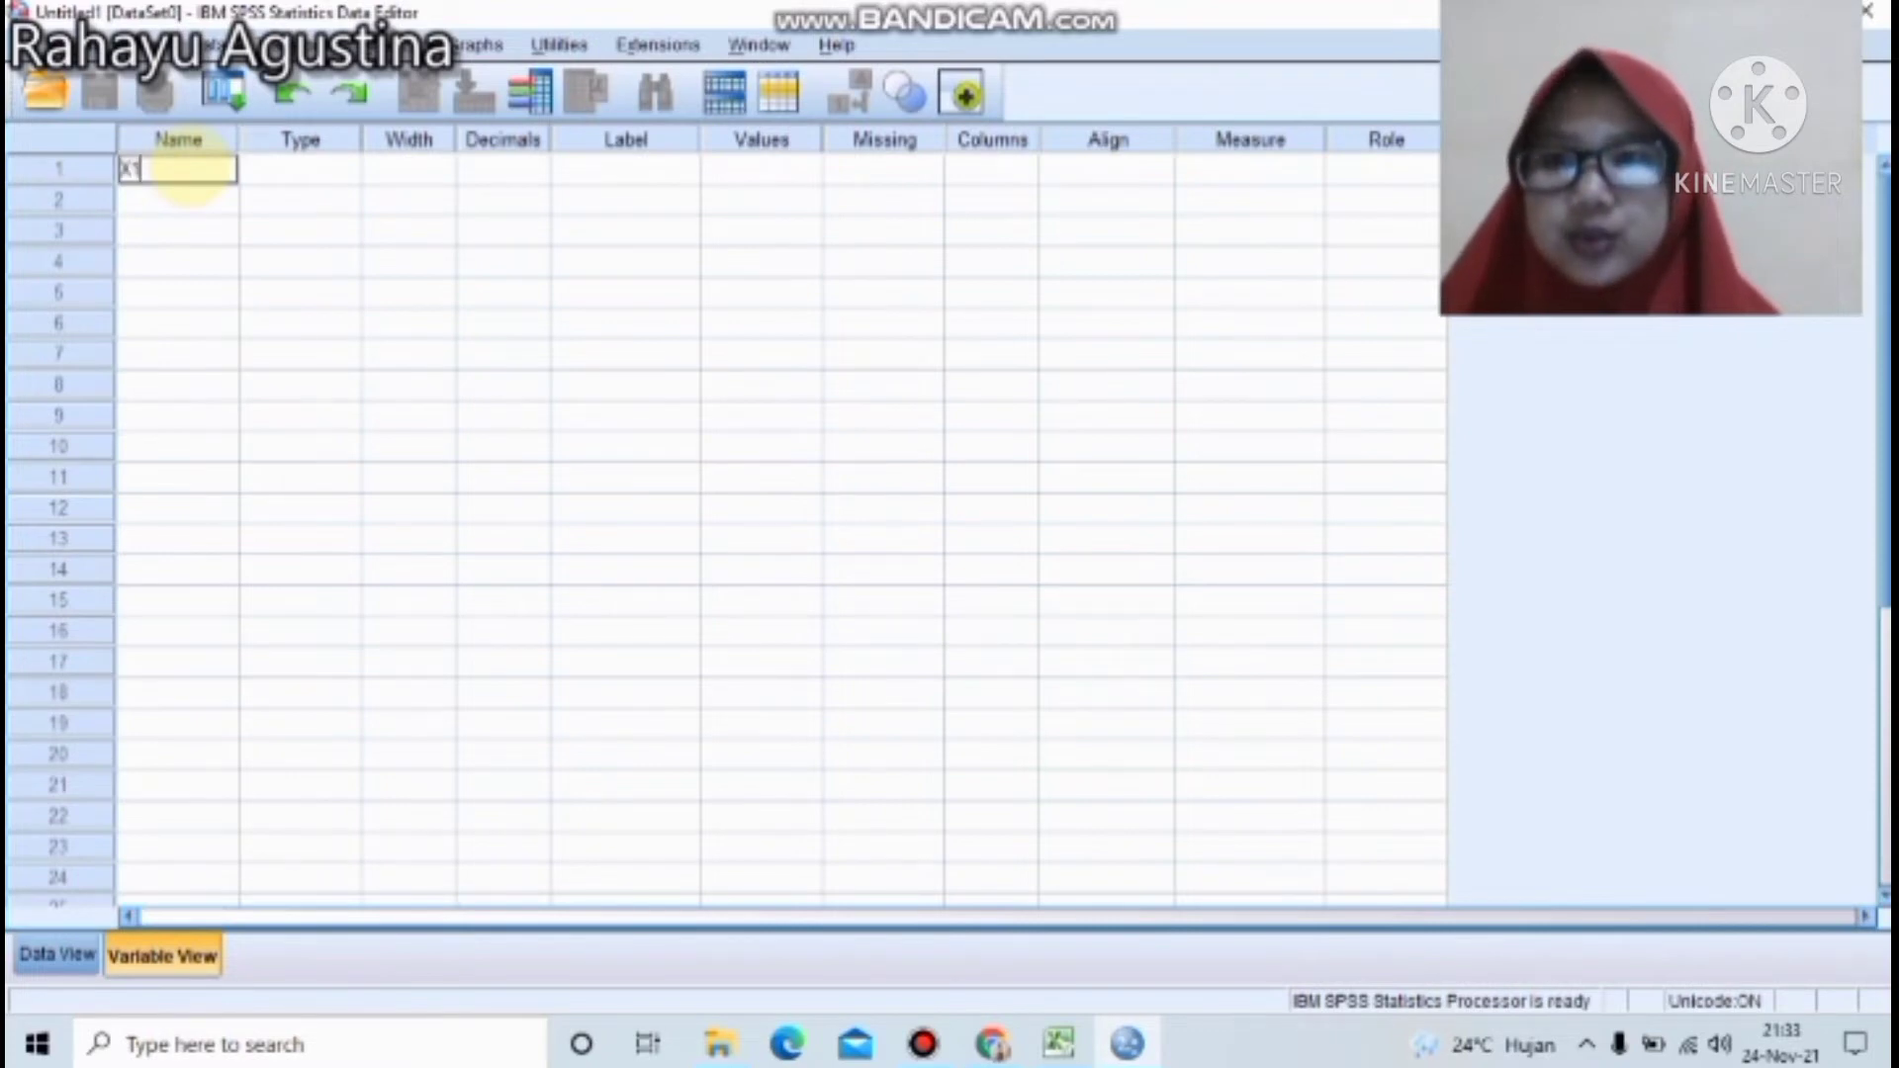
key("Return")
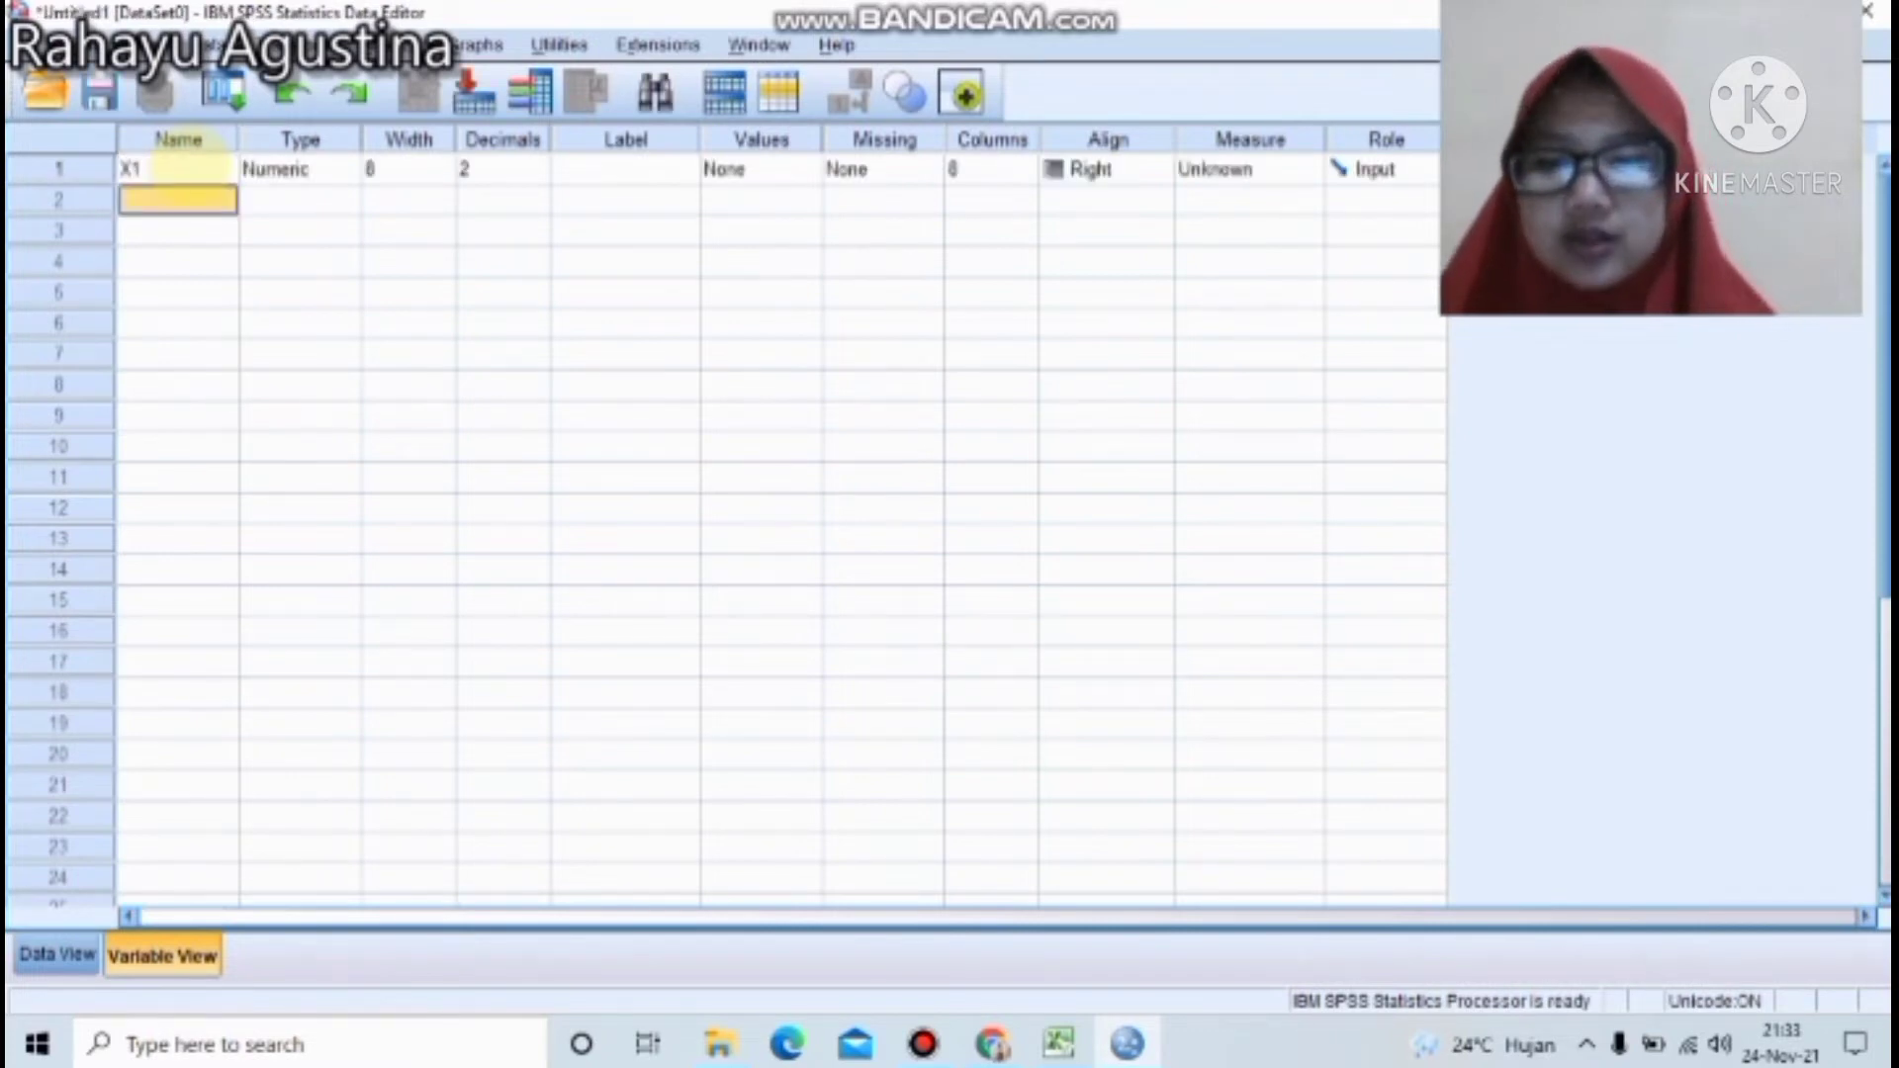
type("X2")
key("Return")
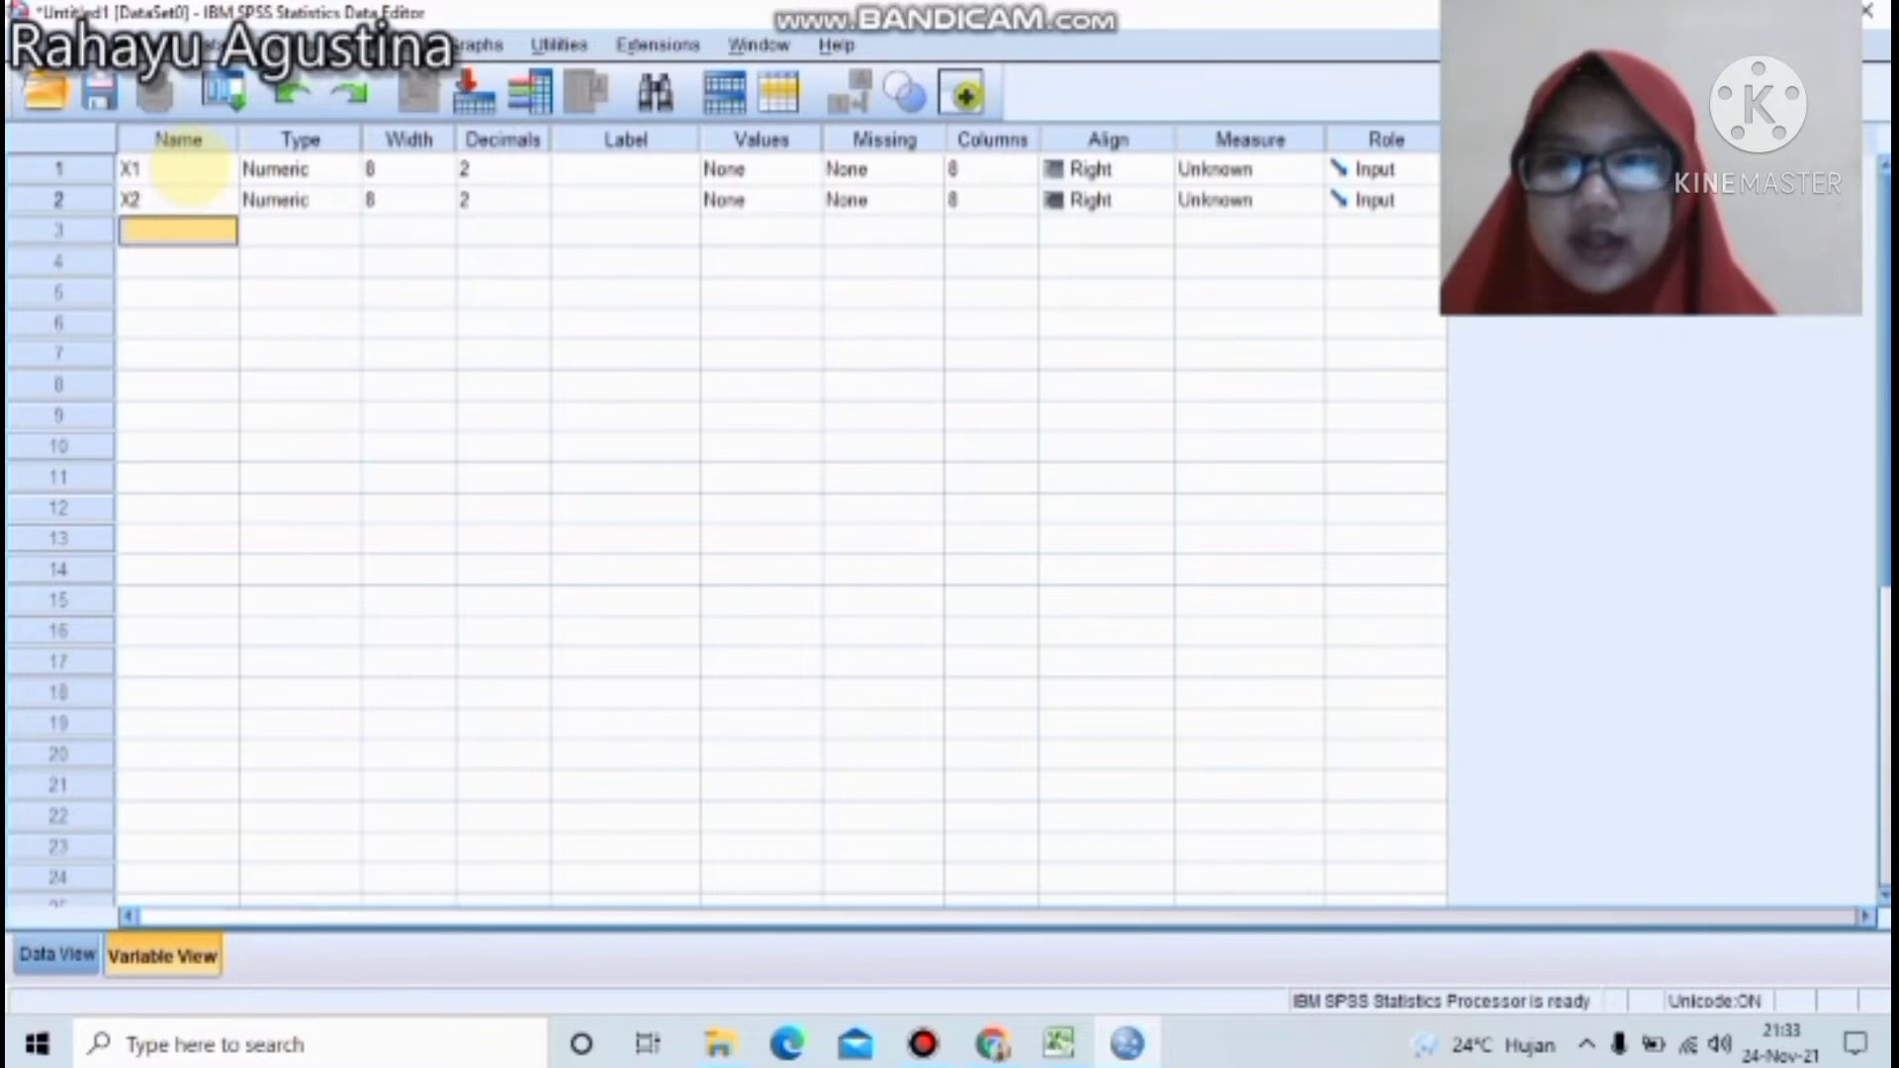
type("Y")
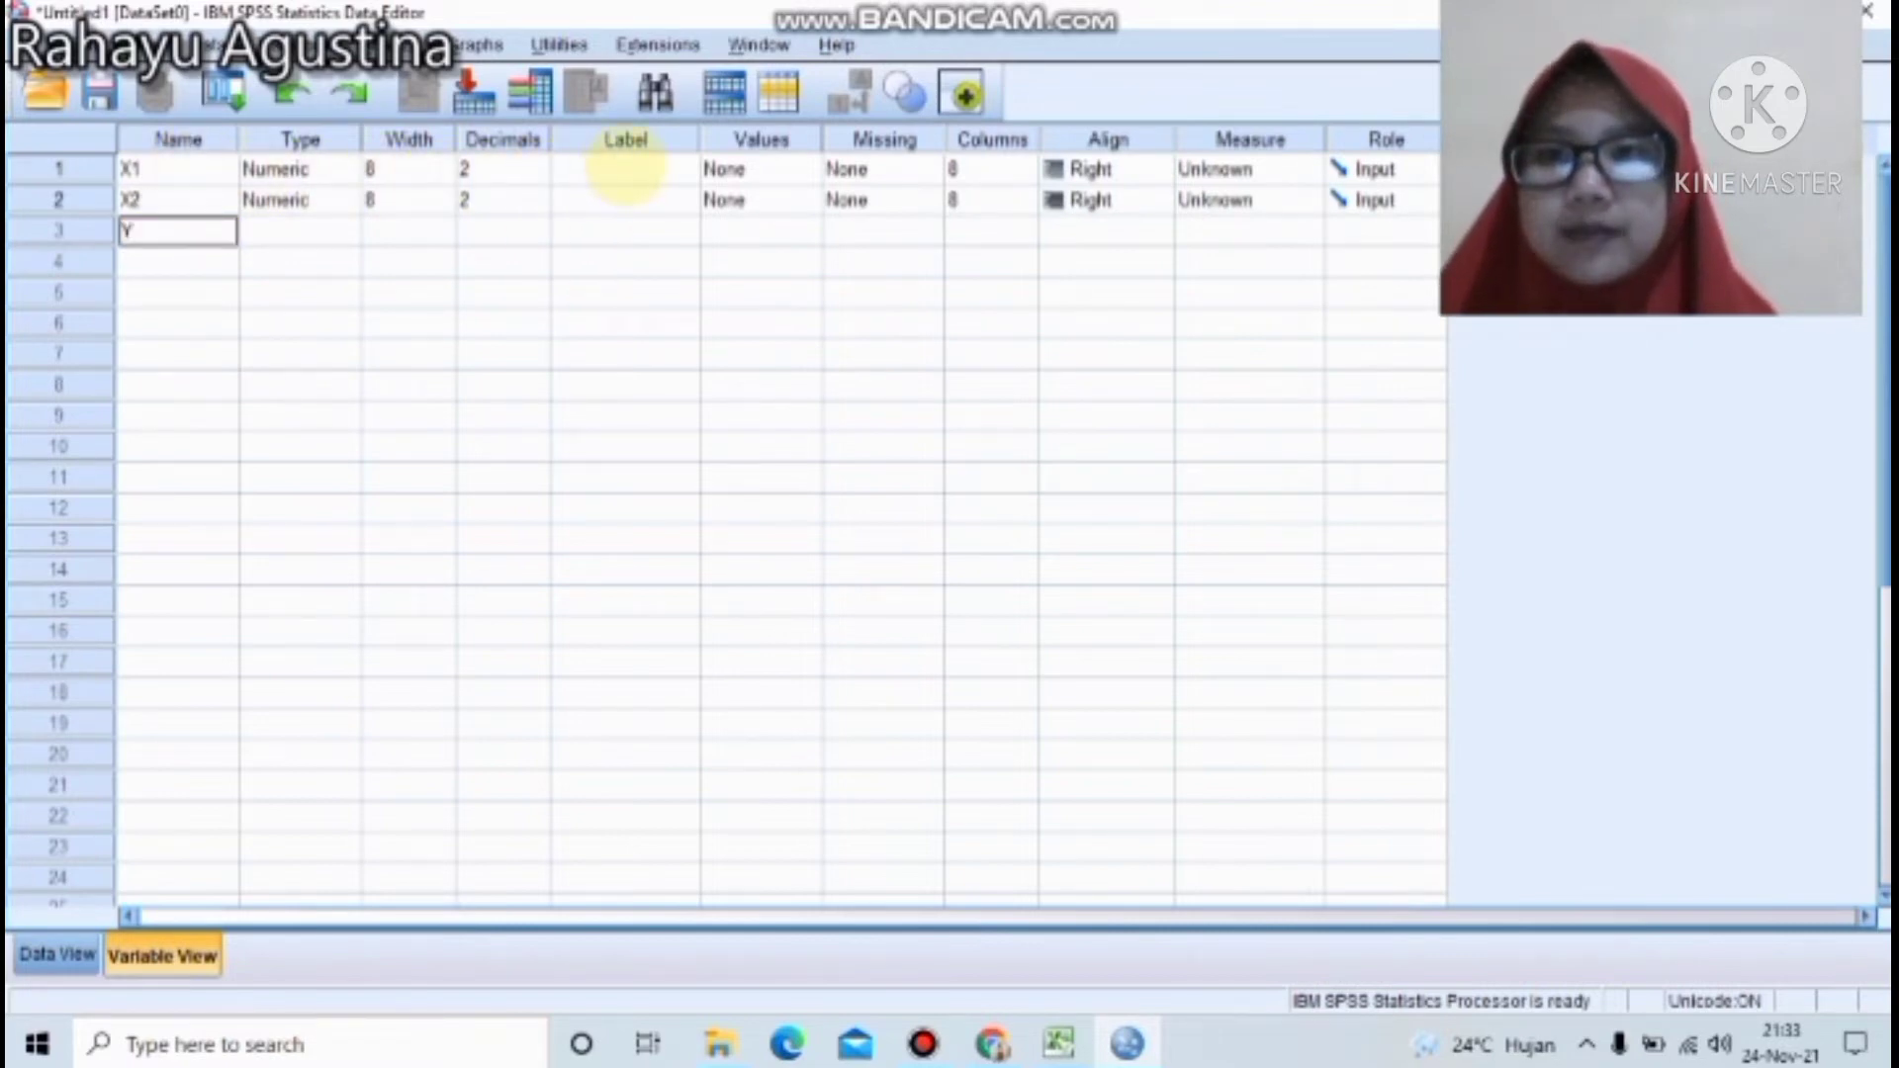
Label X1 as TINGKAT KEHADIRAN, X2 as IQ and Y as NILAI UAS, and show the data grid.
left_click(625, 170)
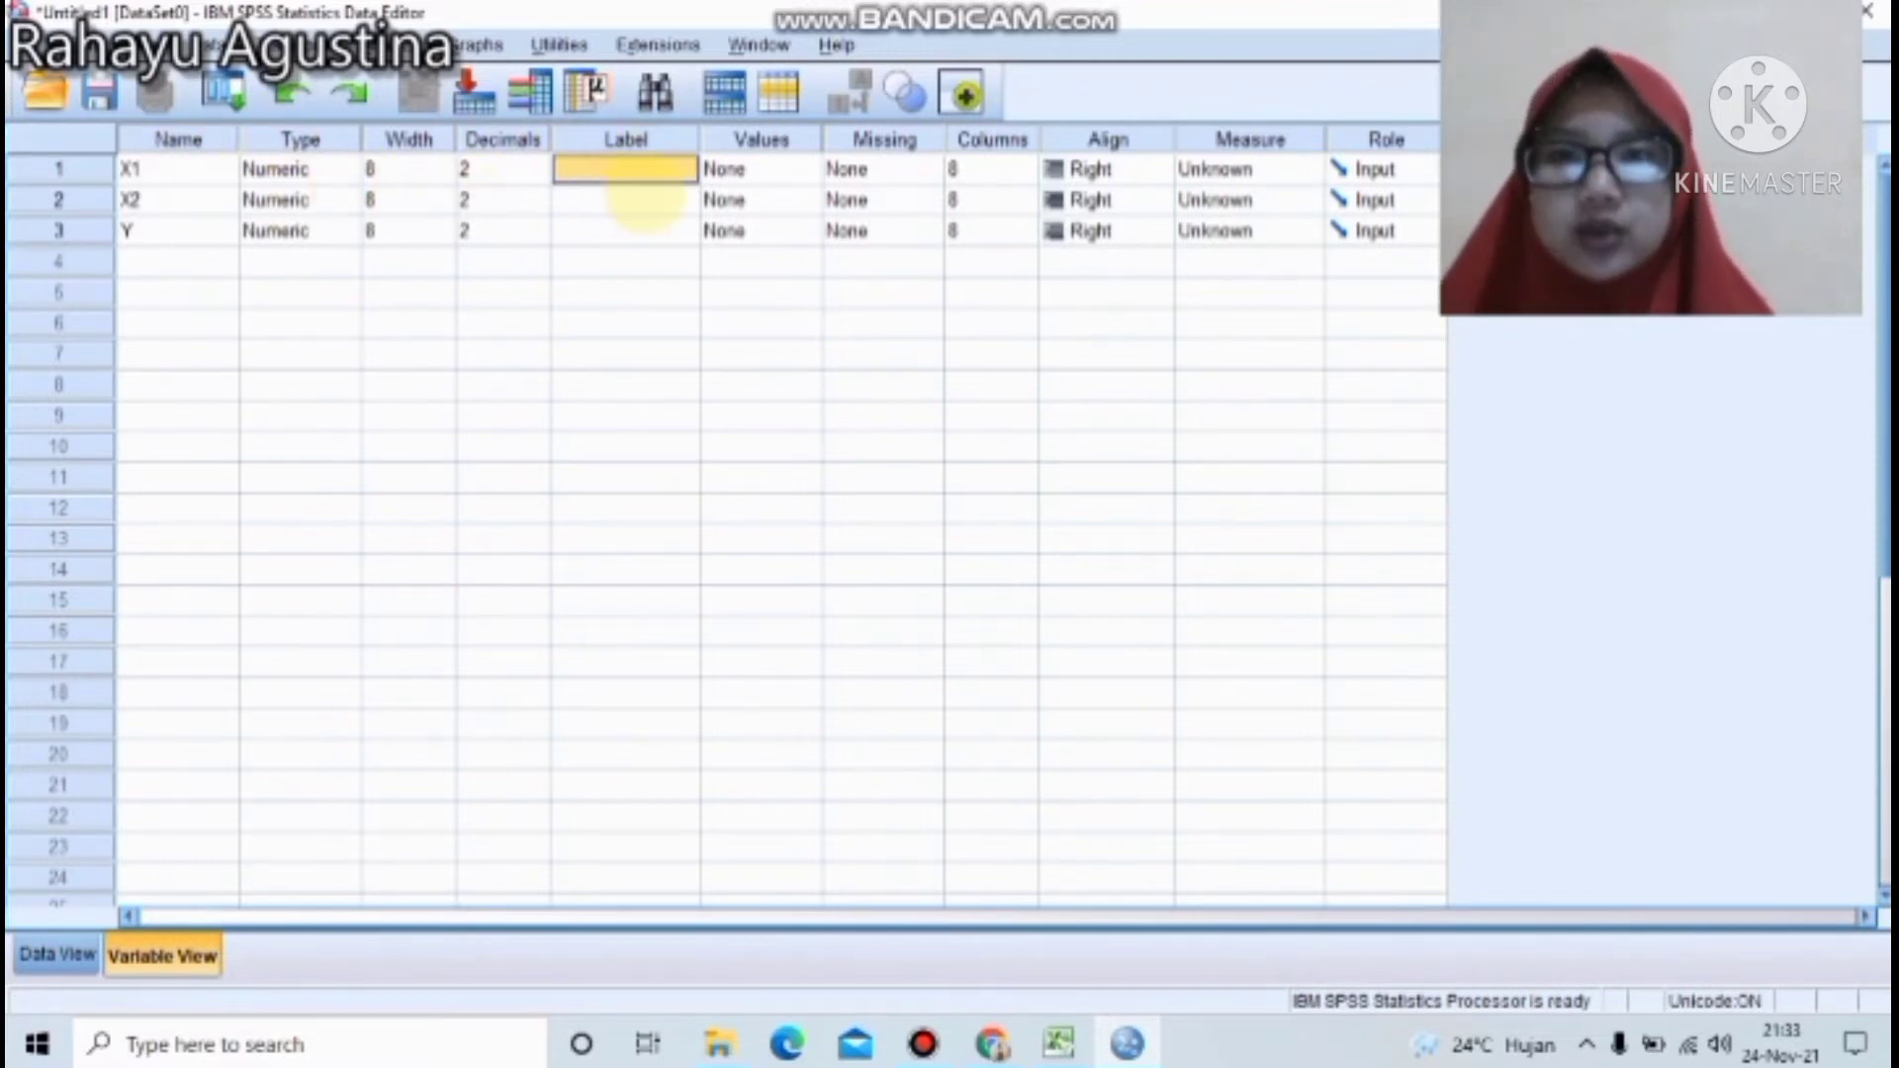
type("TING")
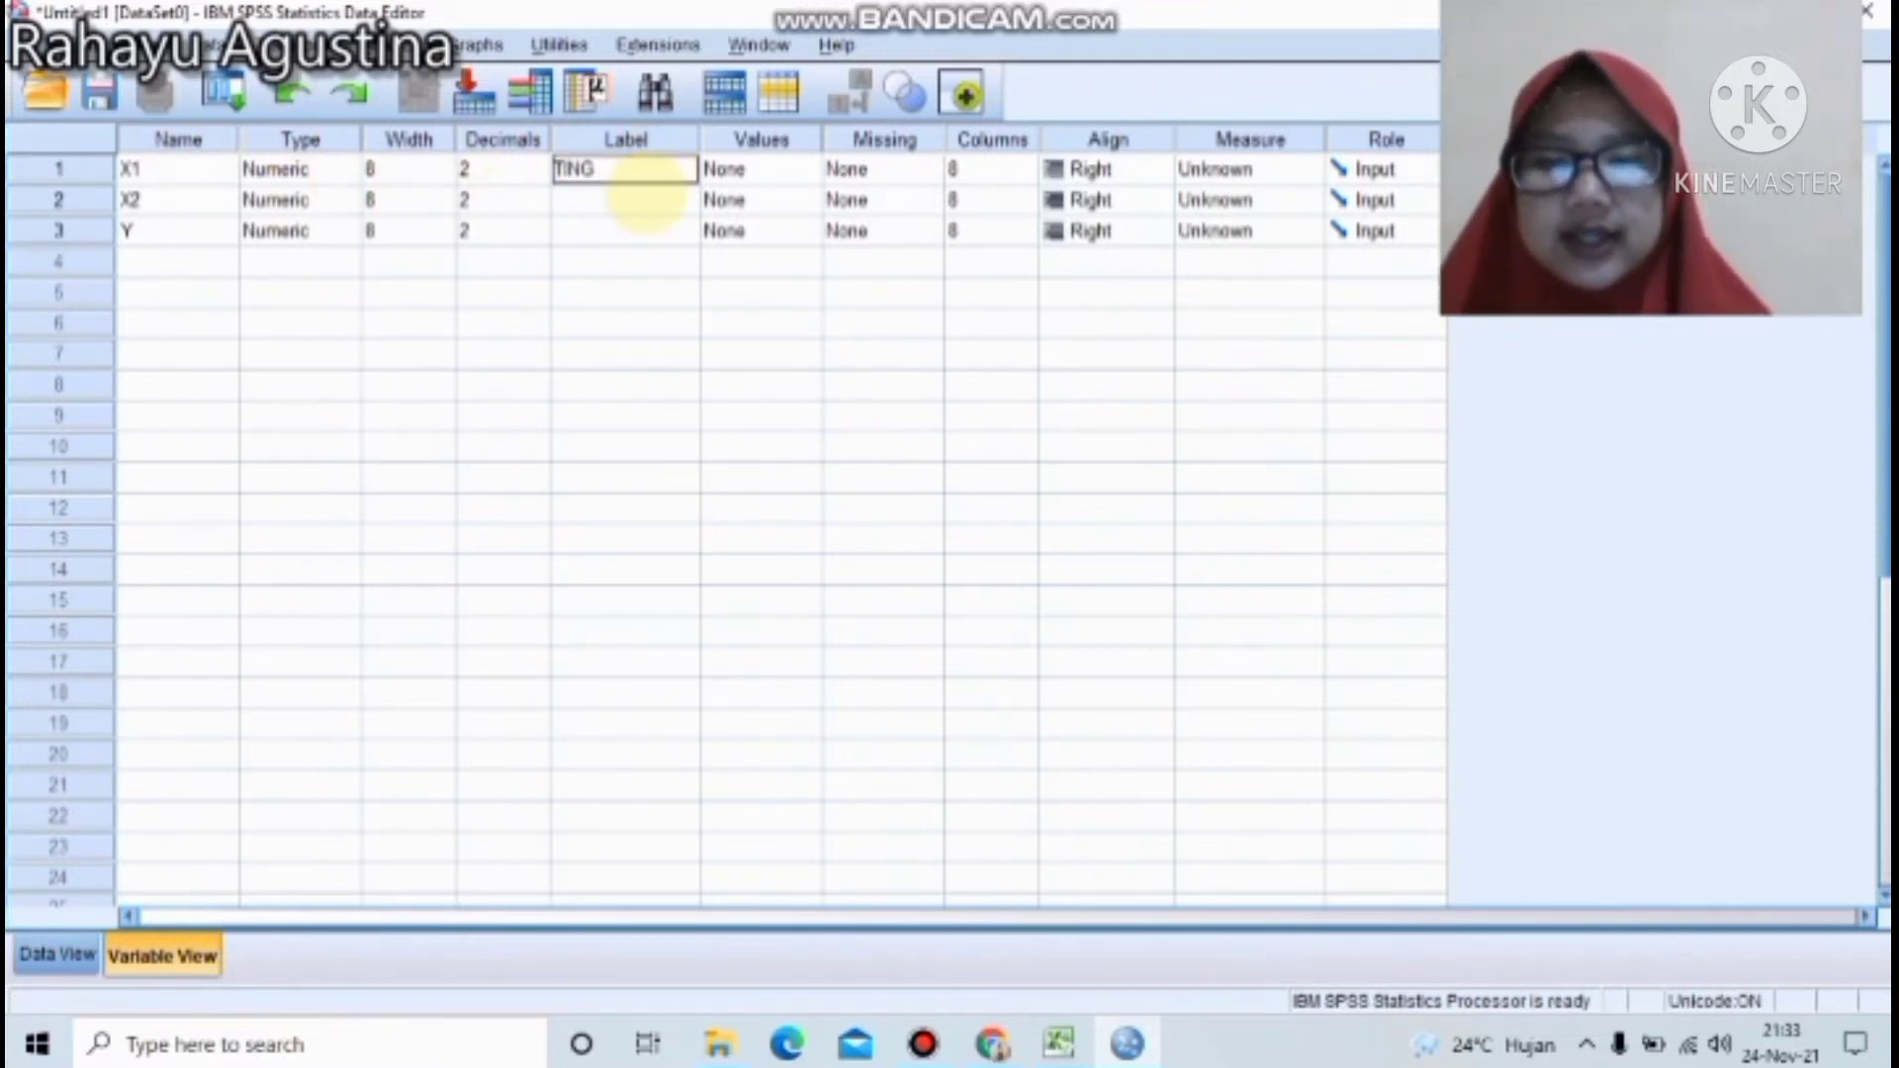
type("KAT KE")
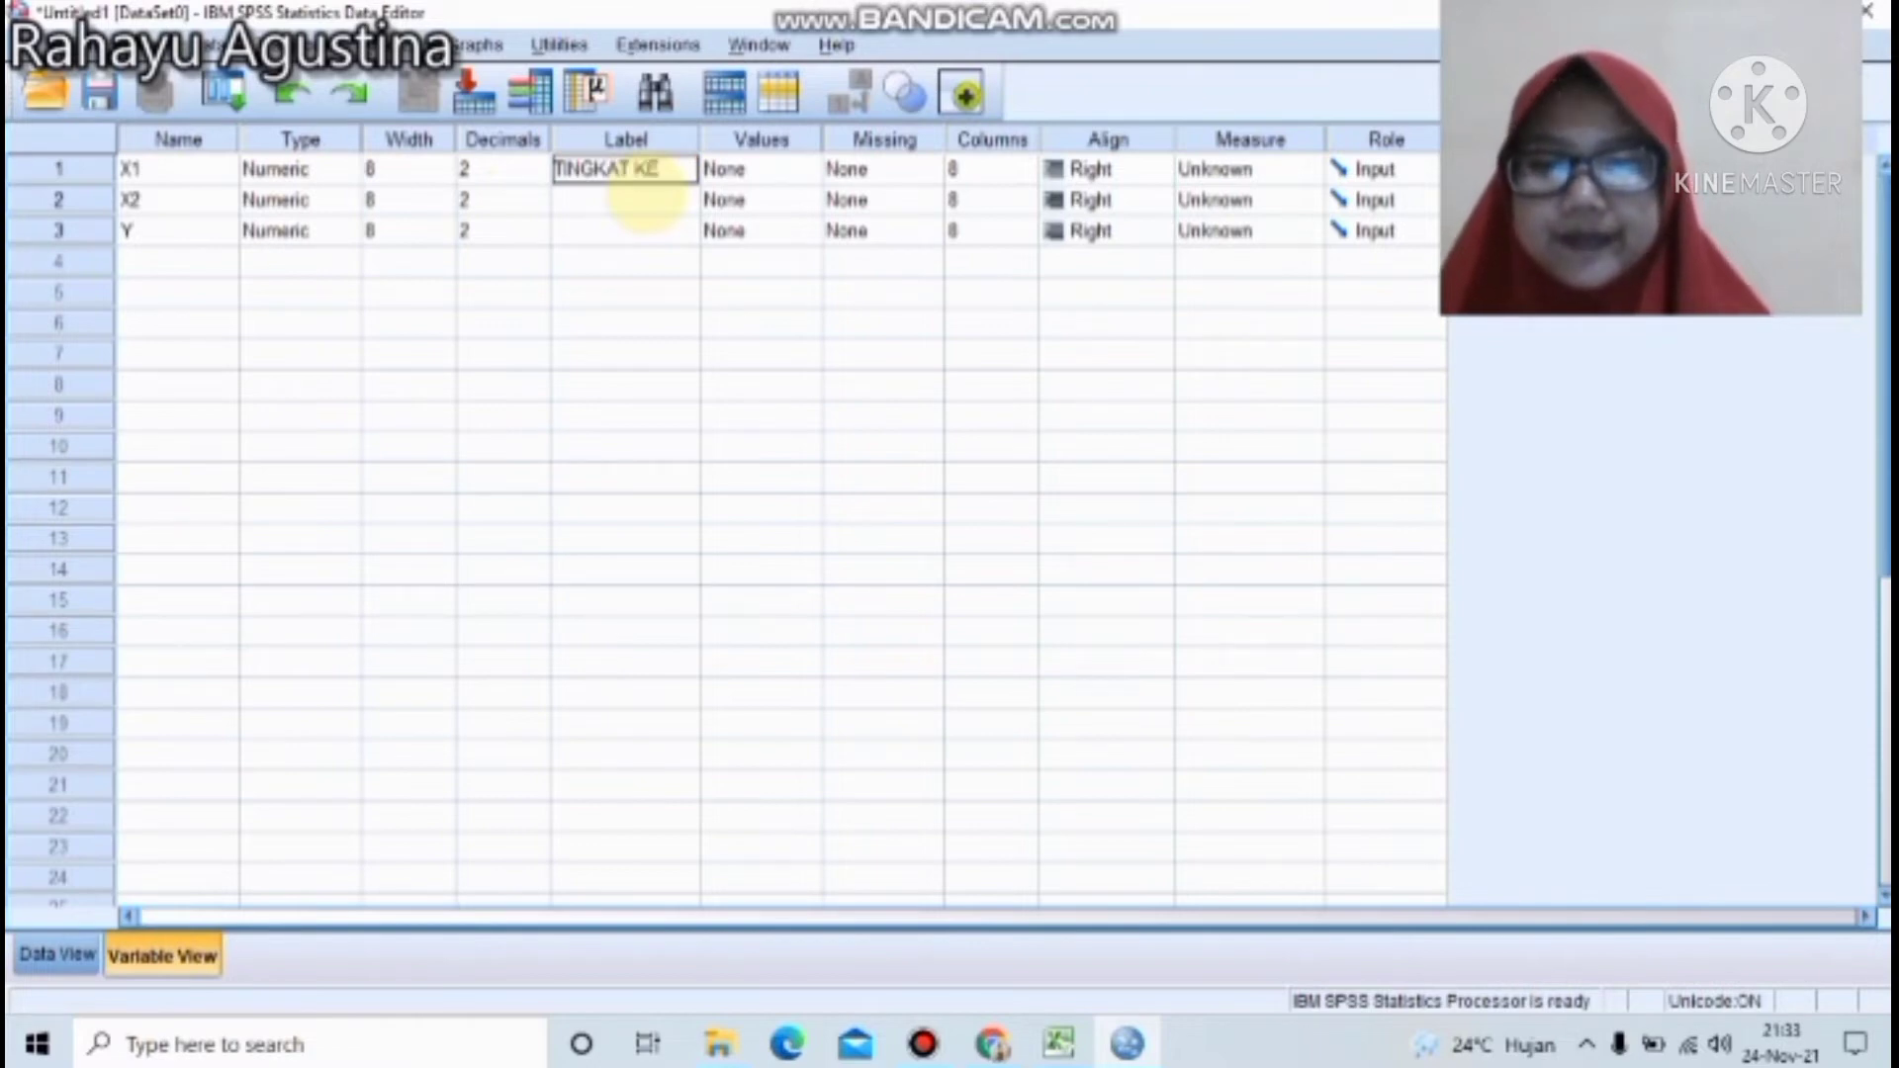
type("HADIRAN")
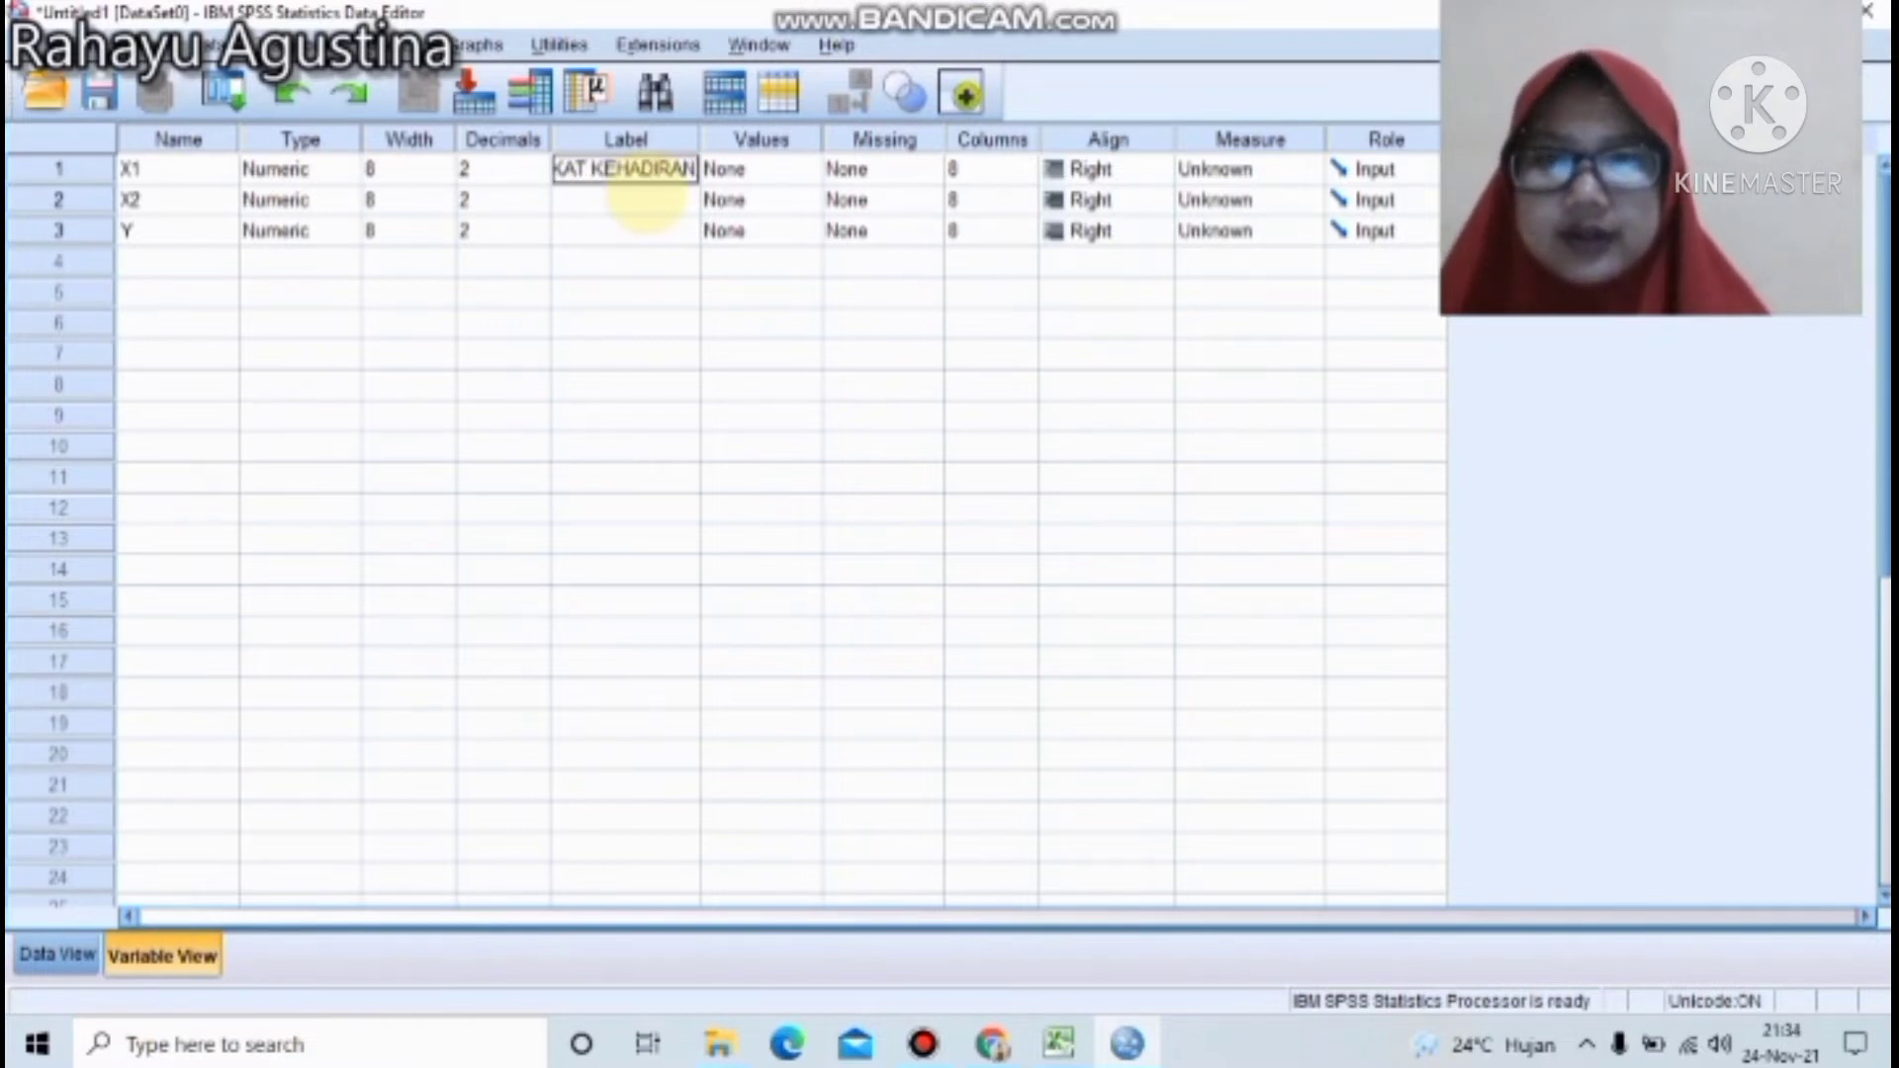
left_click(645, 198)
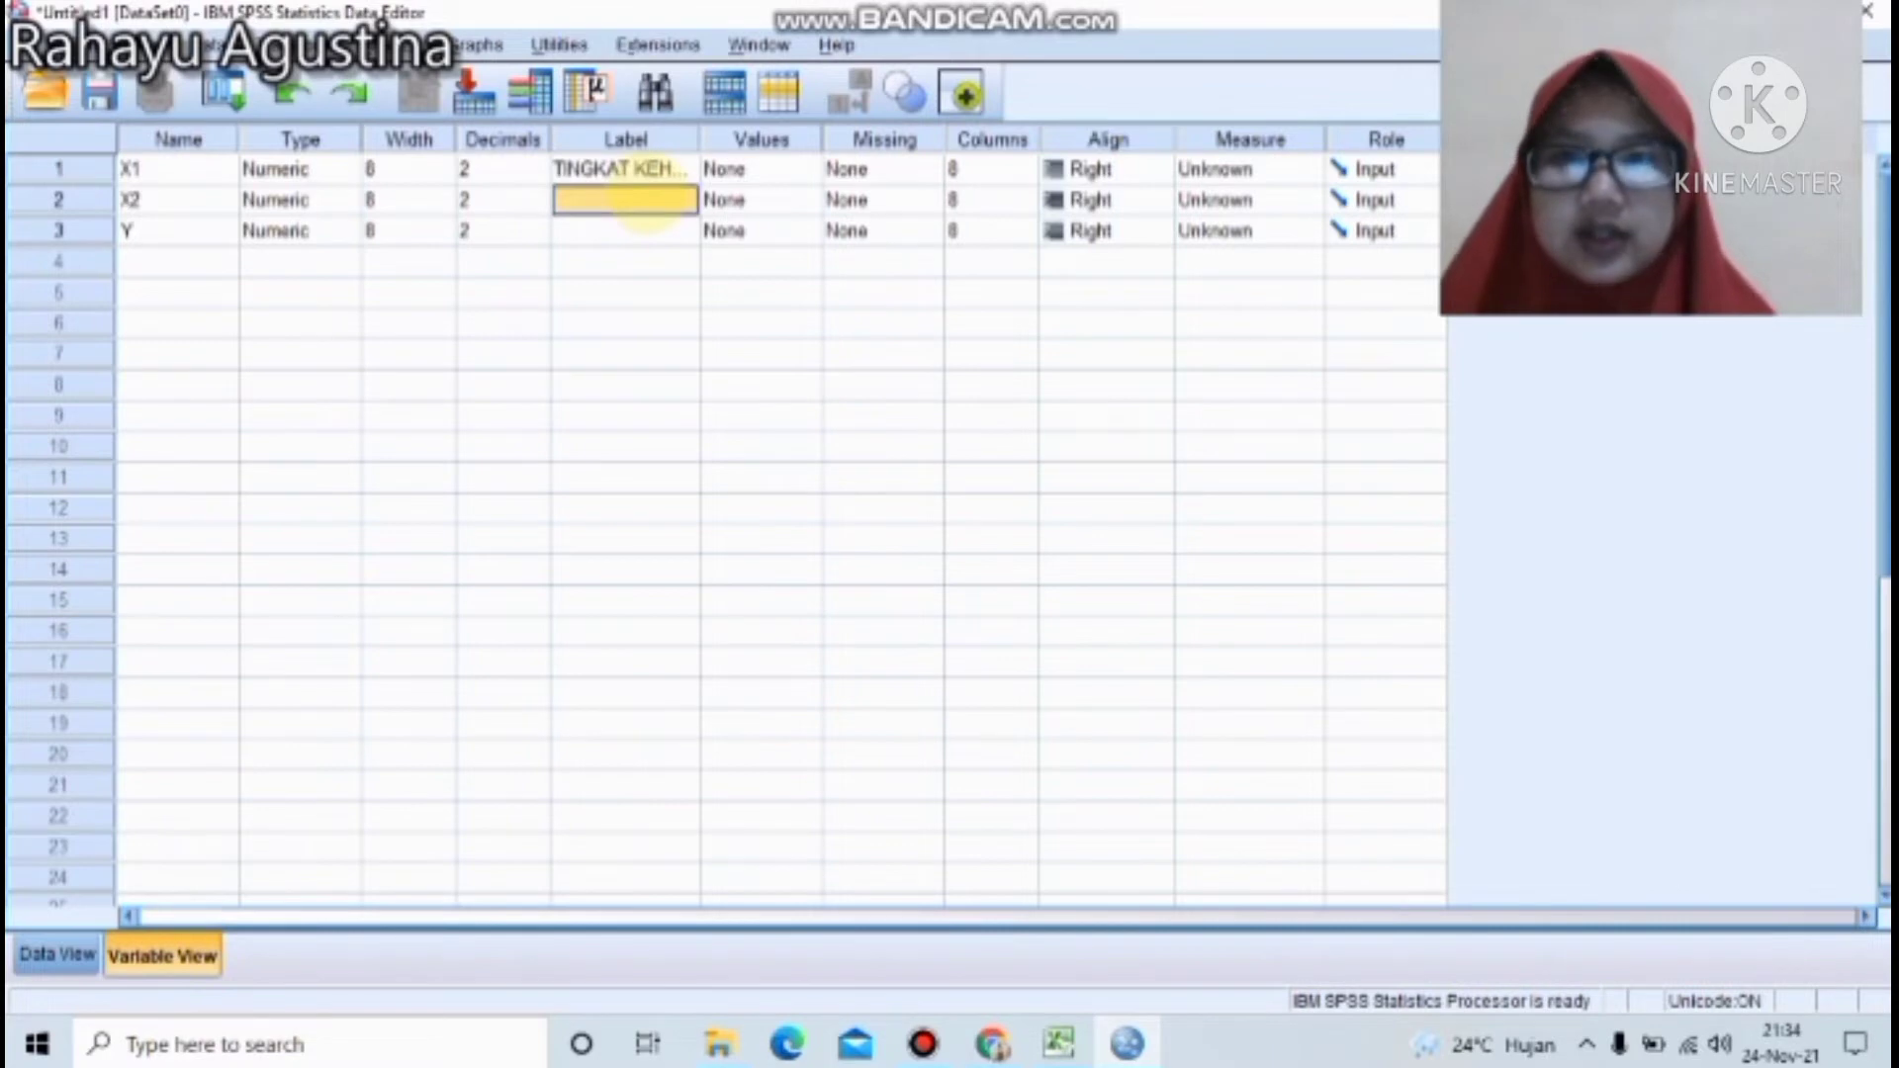
left_click(645, 201)
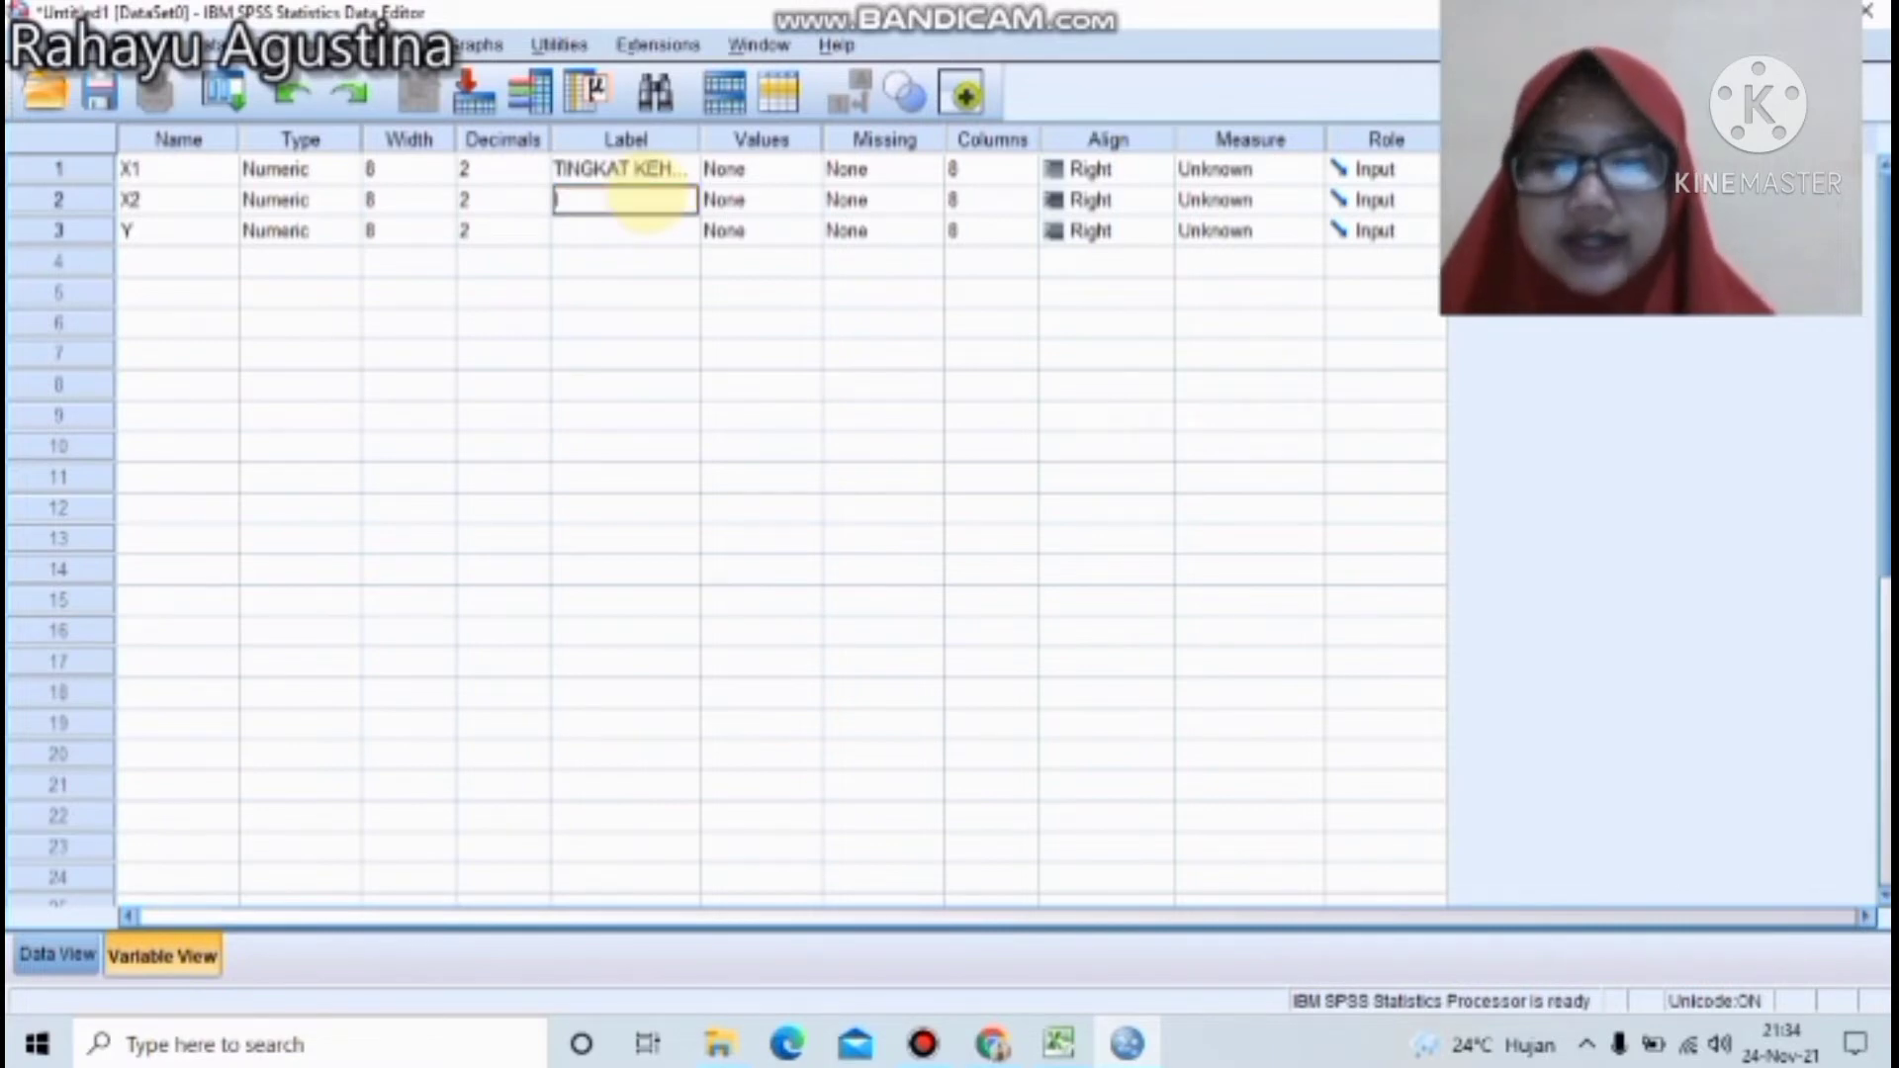
type("IQ")
key("Return")
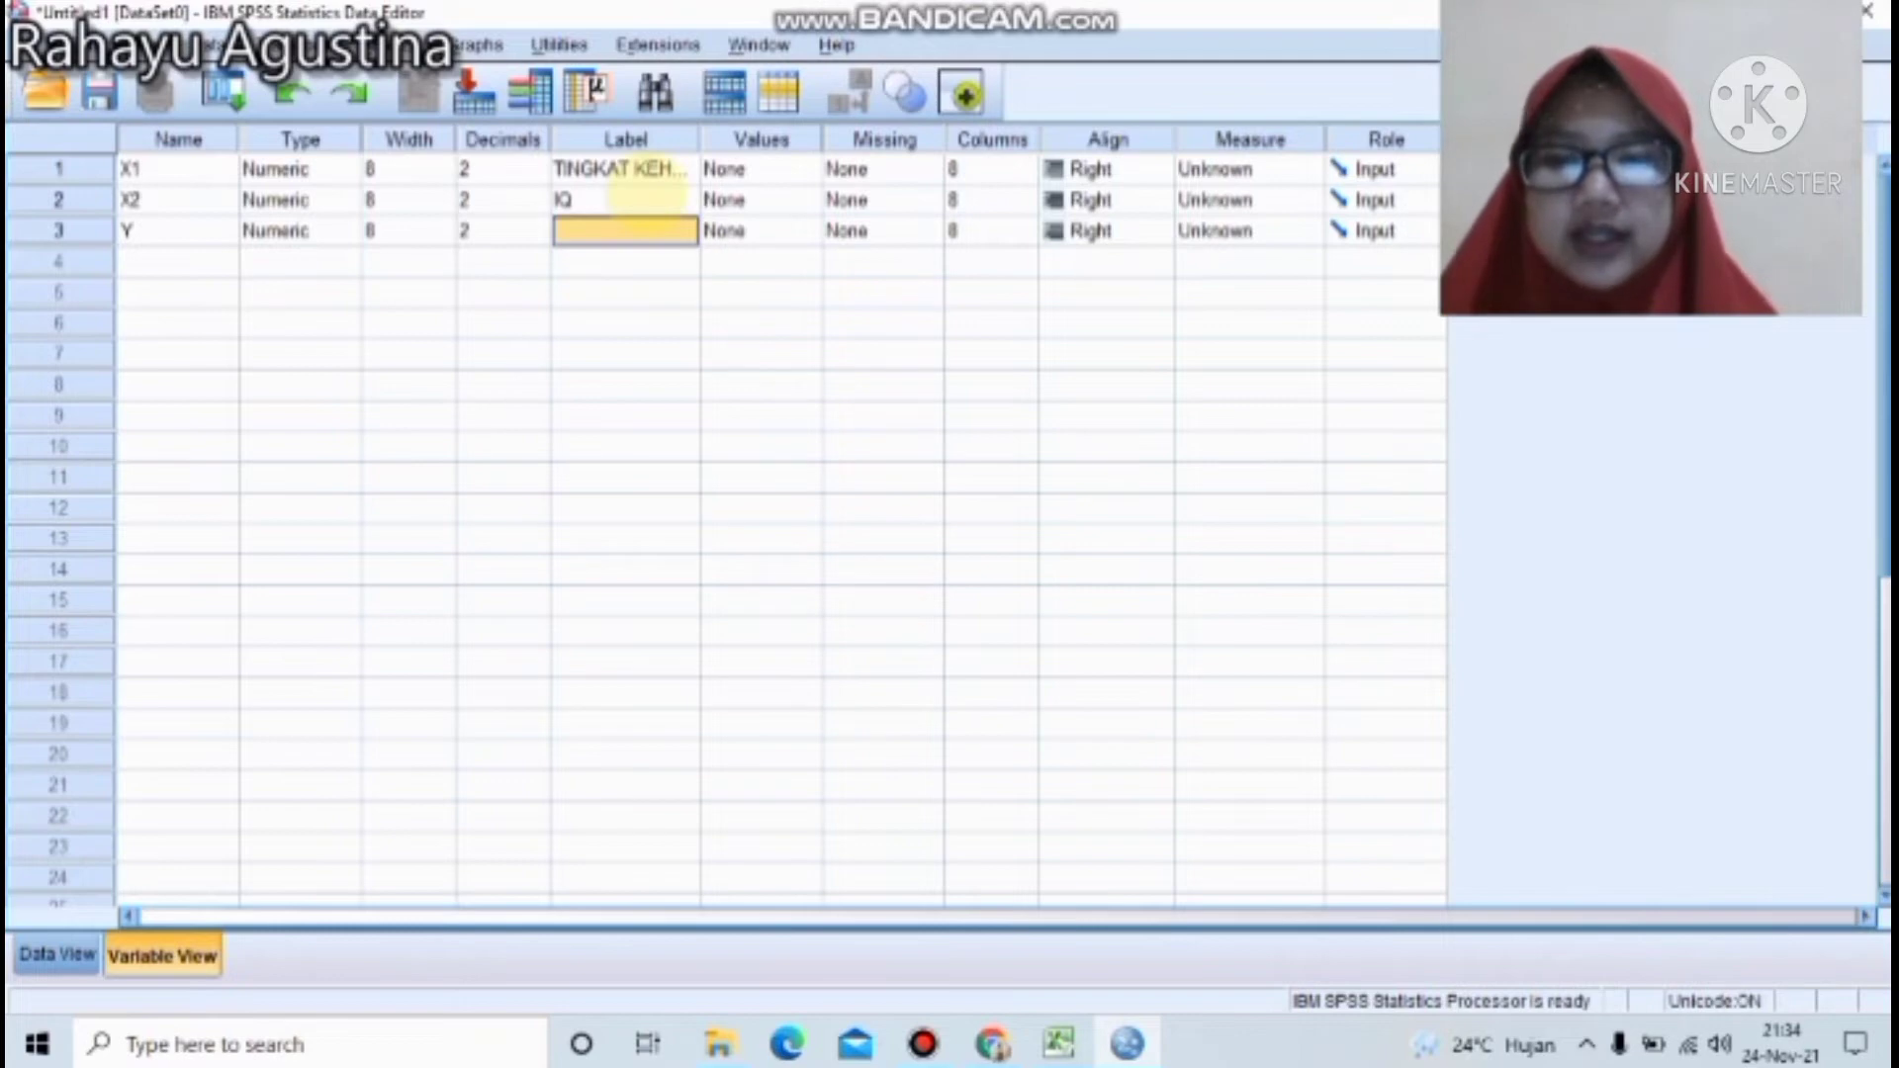
type("NILAI")
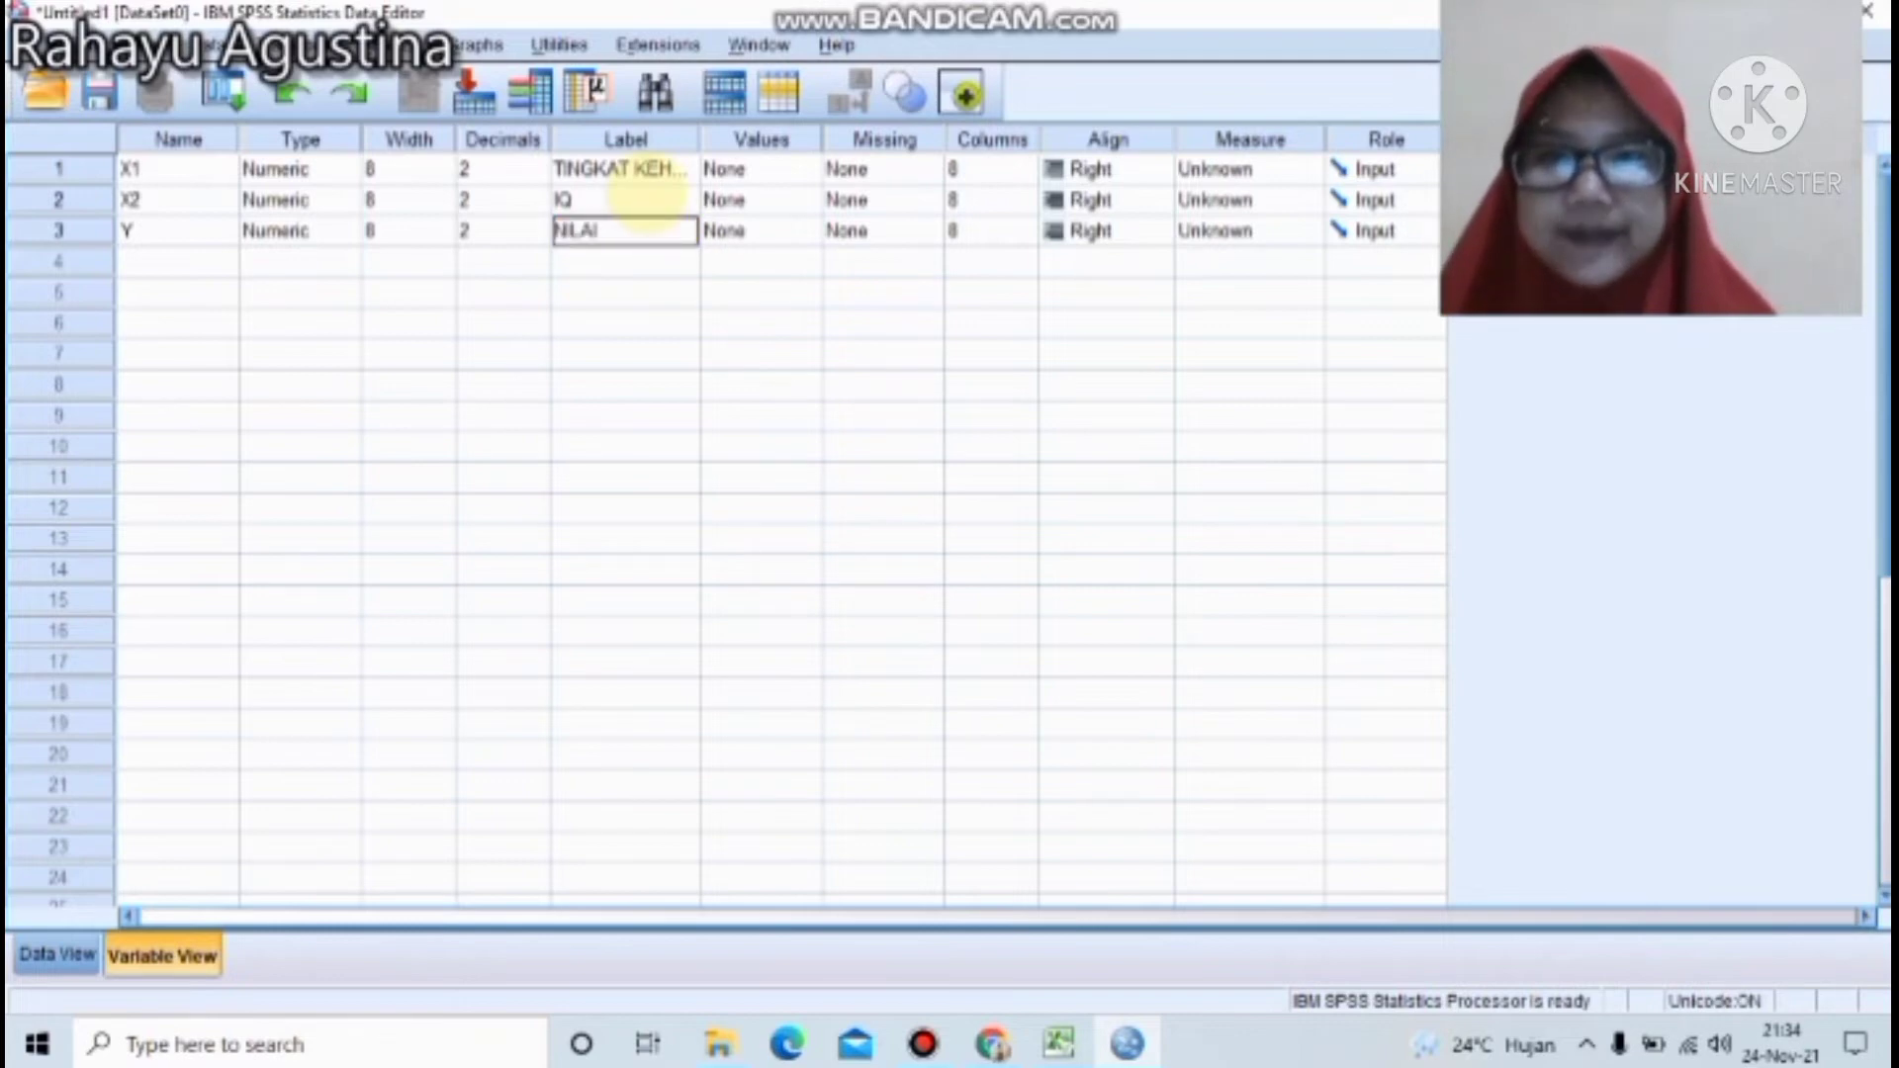
type(" UAS")
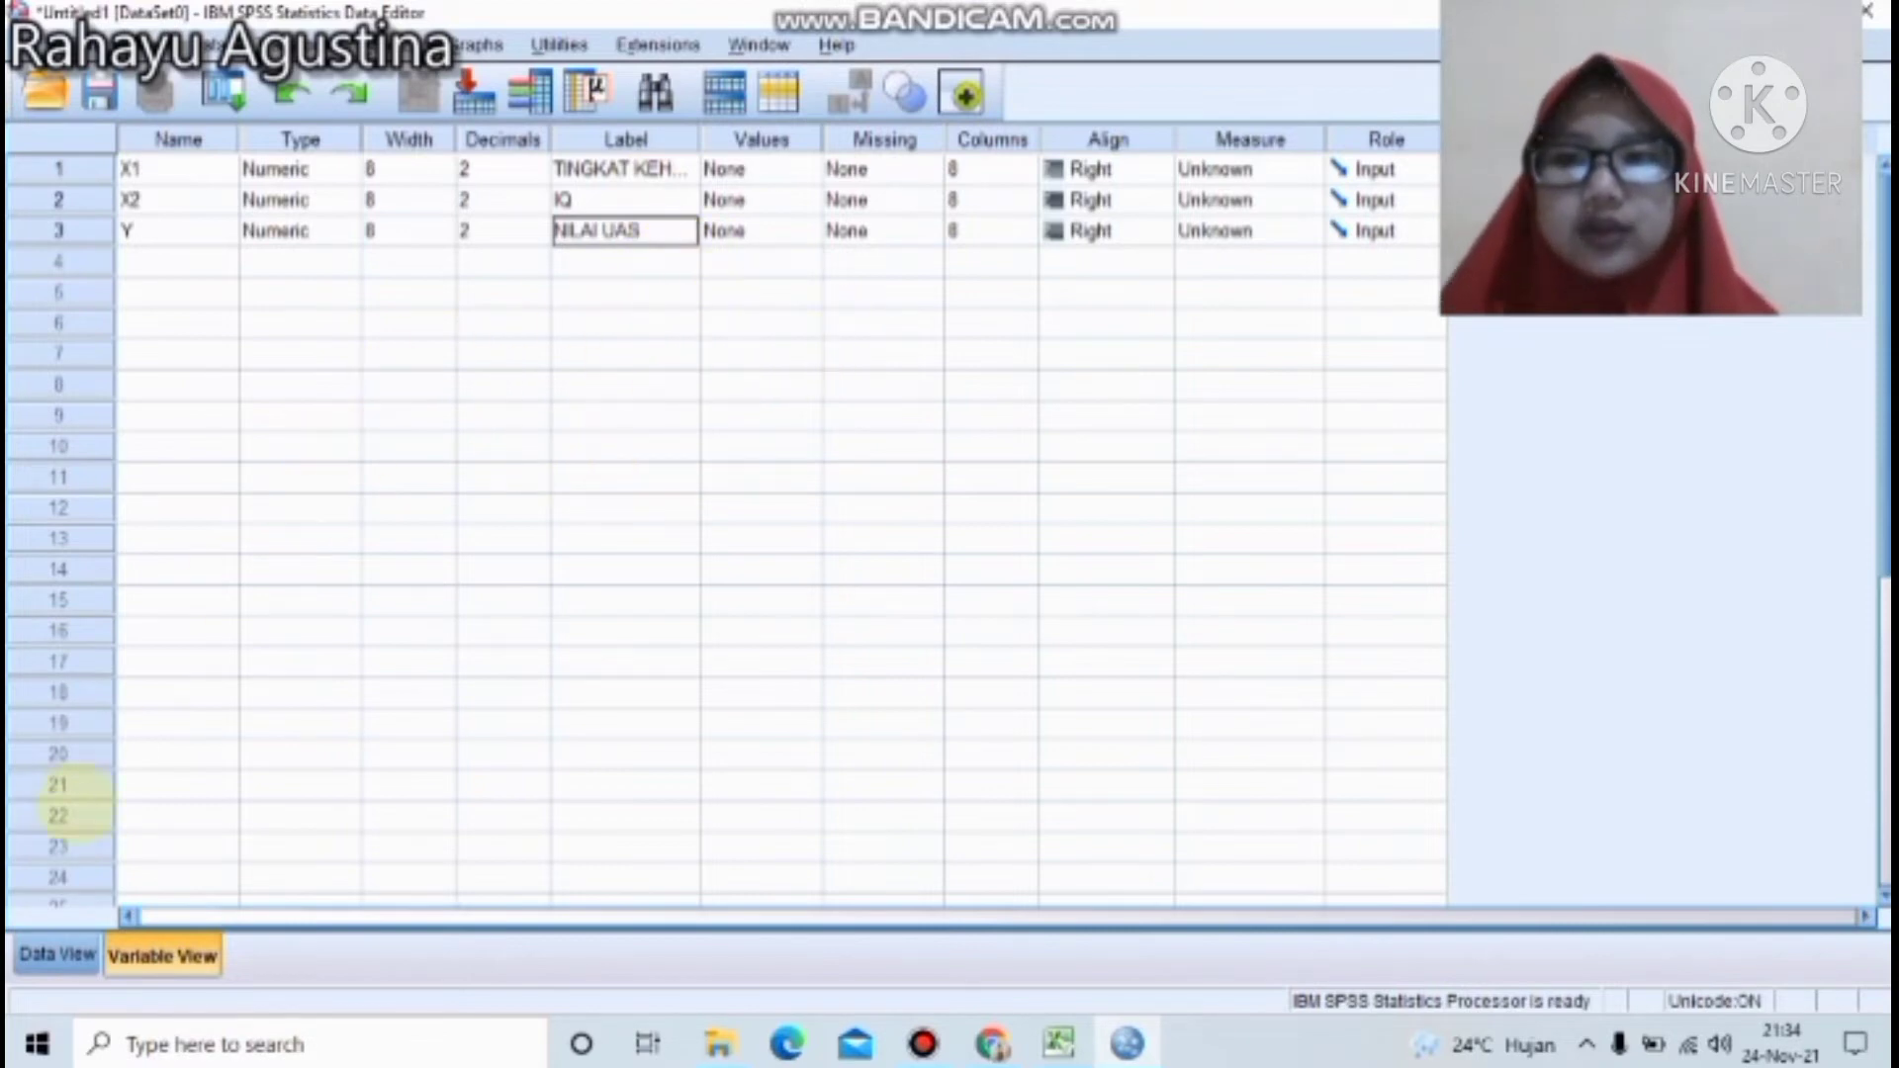
left_click(57, 954)
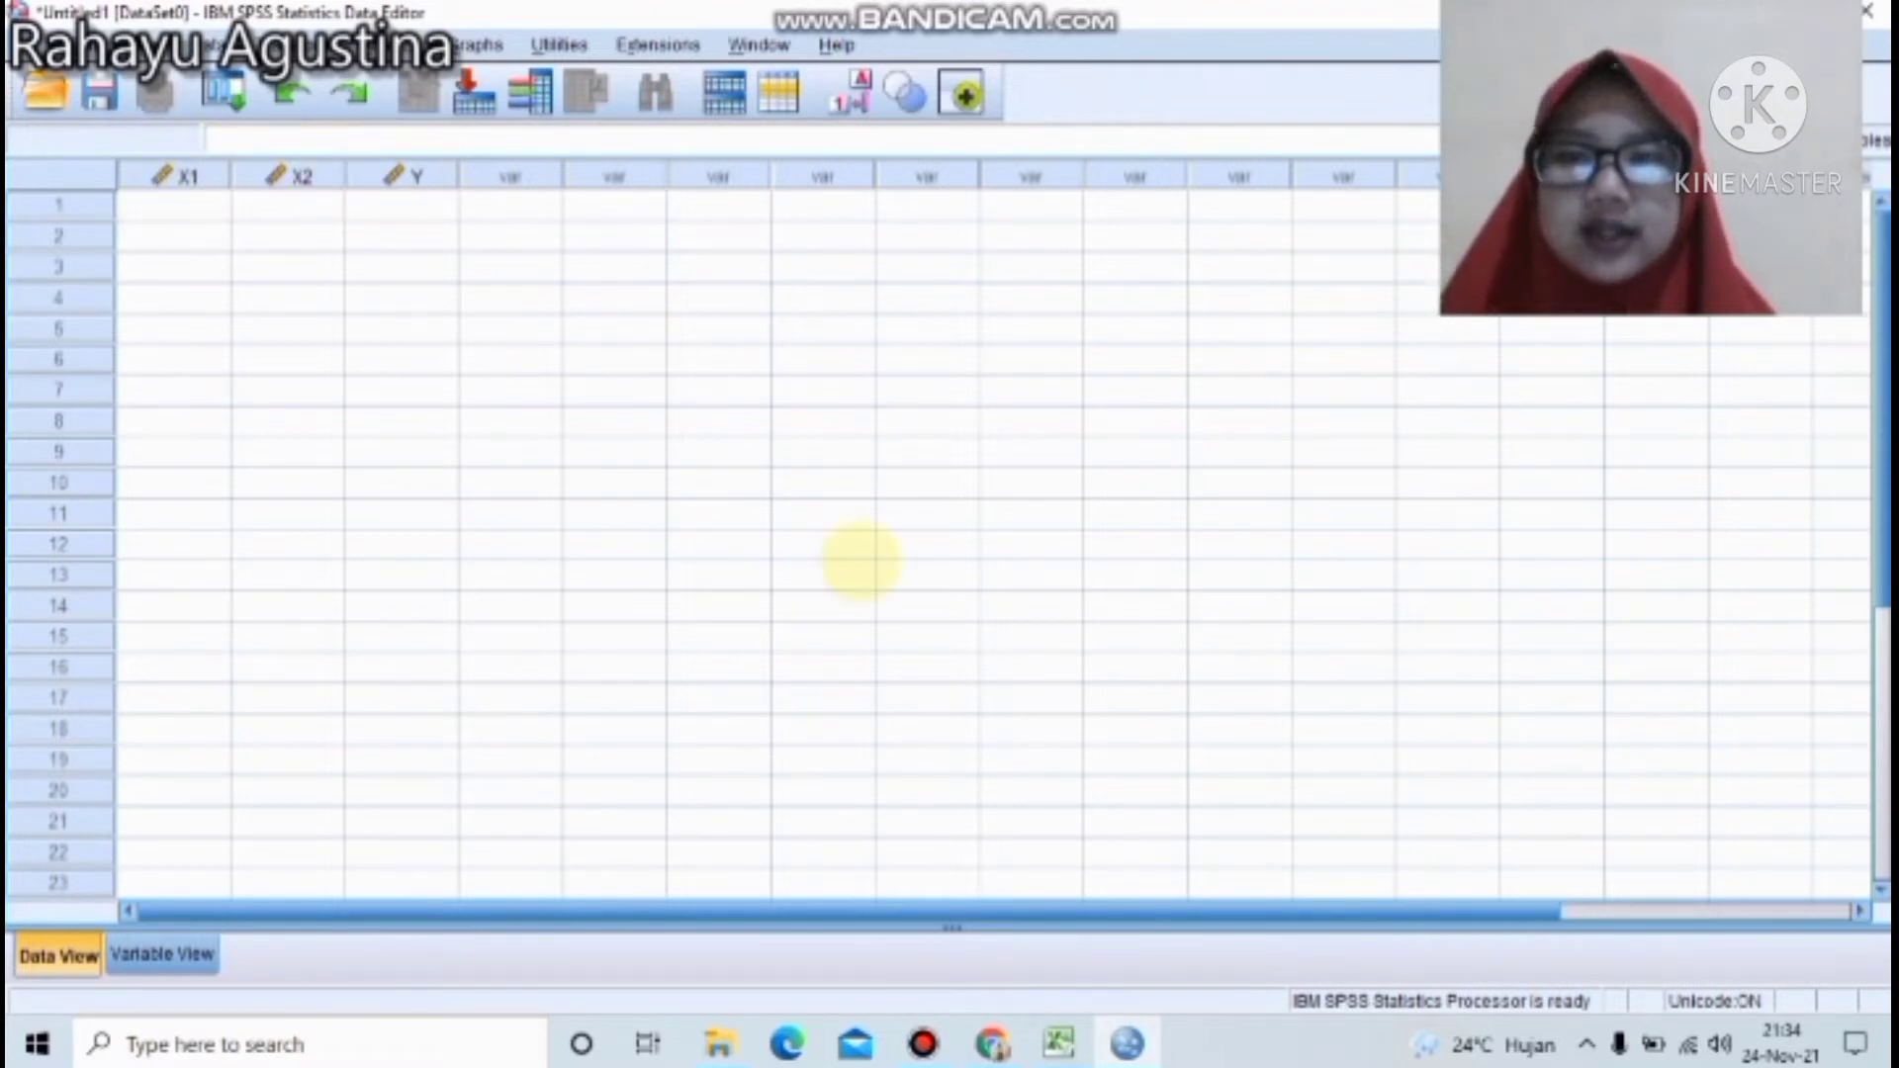
Switch to the Excel workbook and copy the ten students' X1, X2 and Y values in C15:E24.
left_click(1063, 1039)
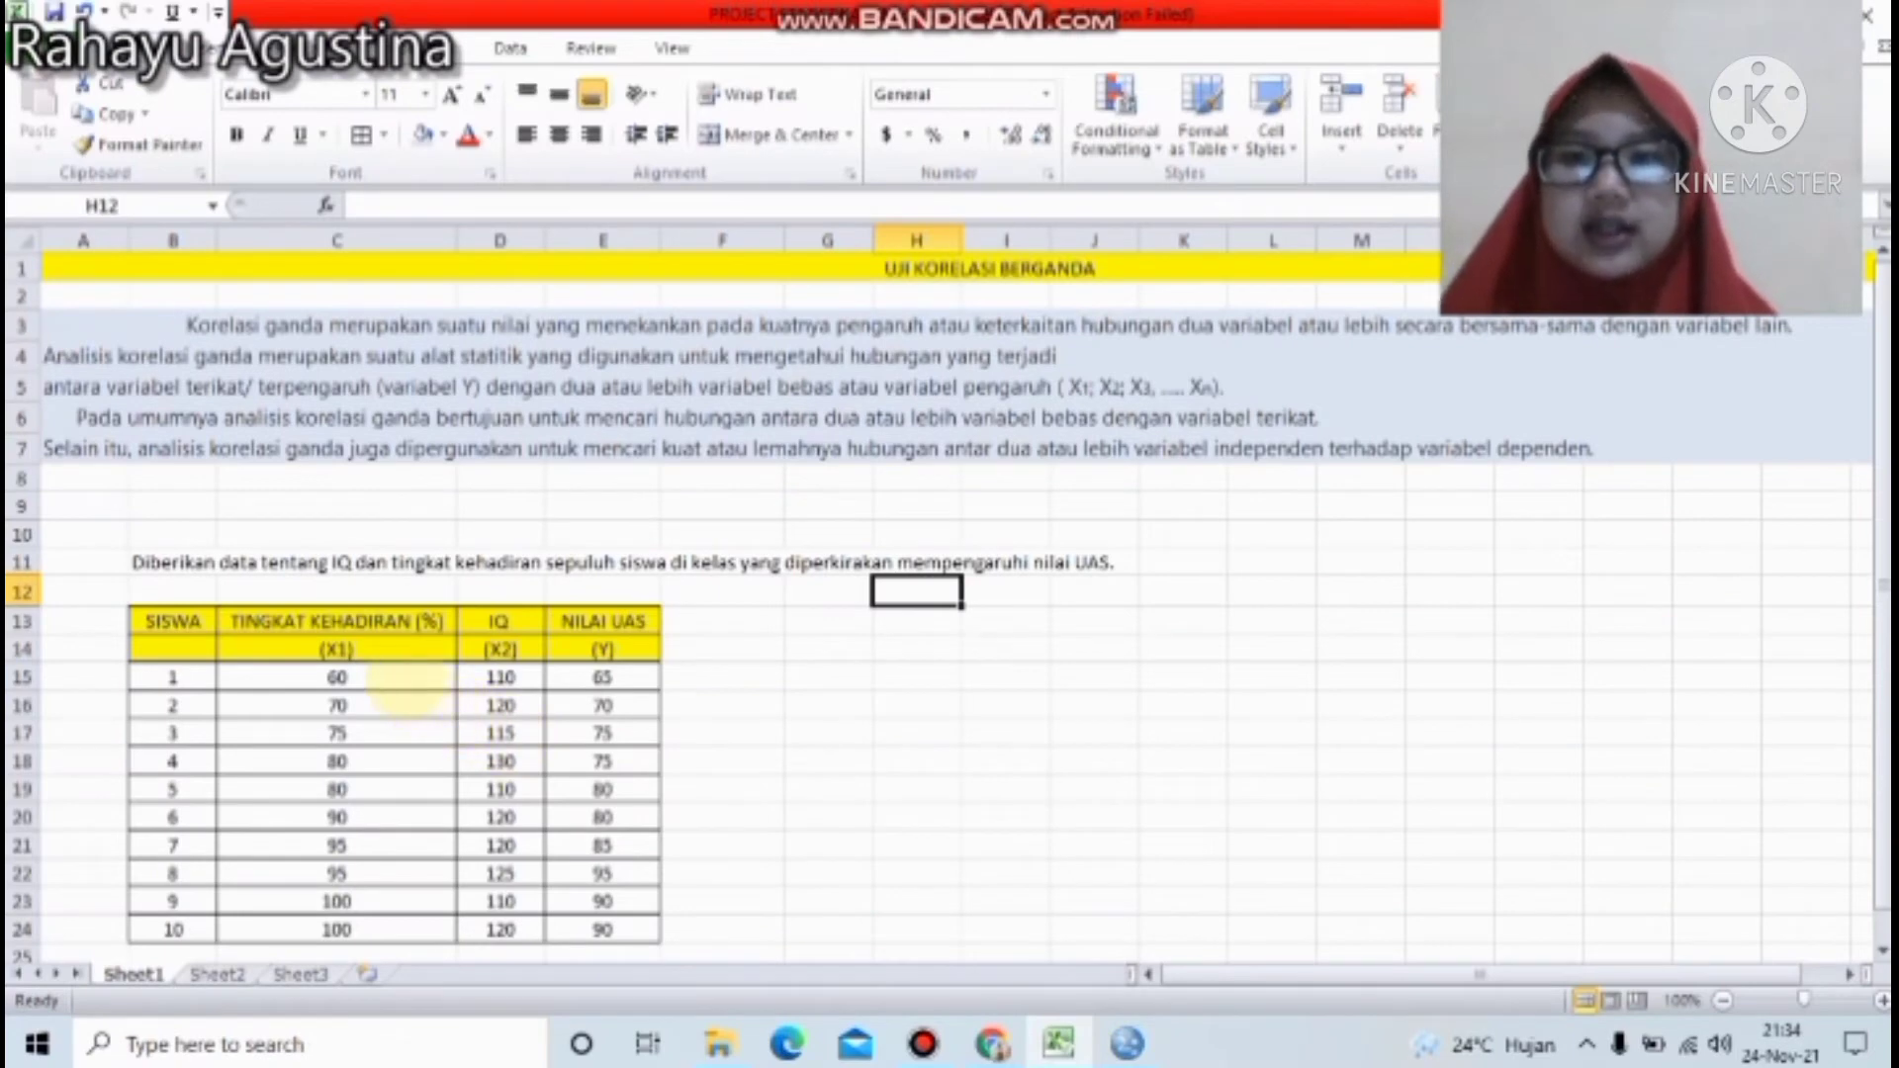
left_click_drag(405, 683, 569, 727)
left_click_drag(602, 705, 603, 934)
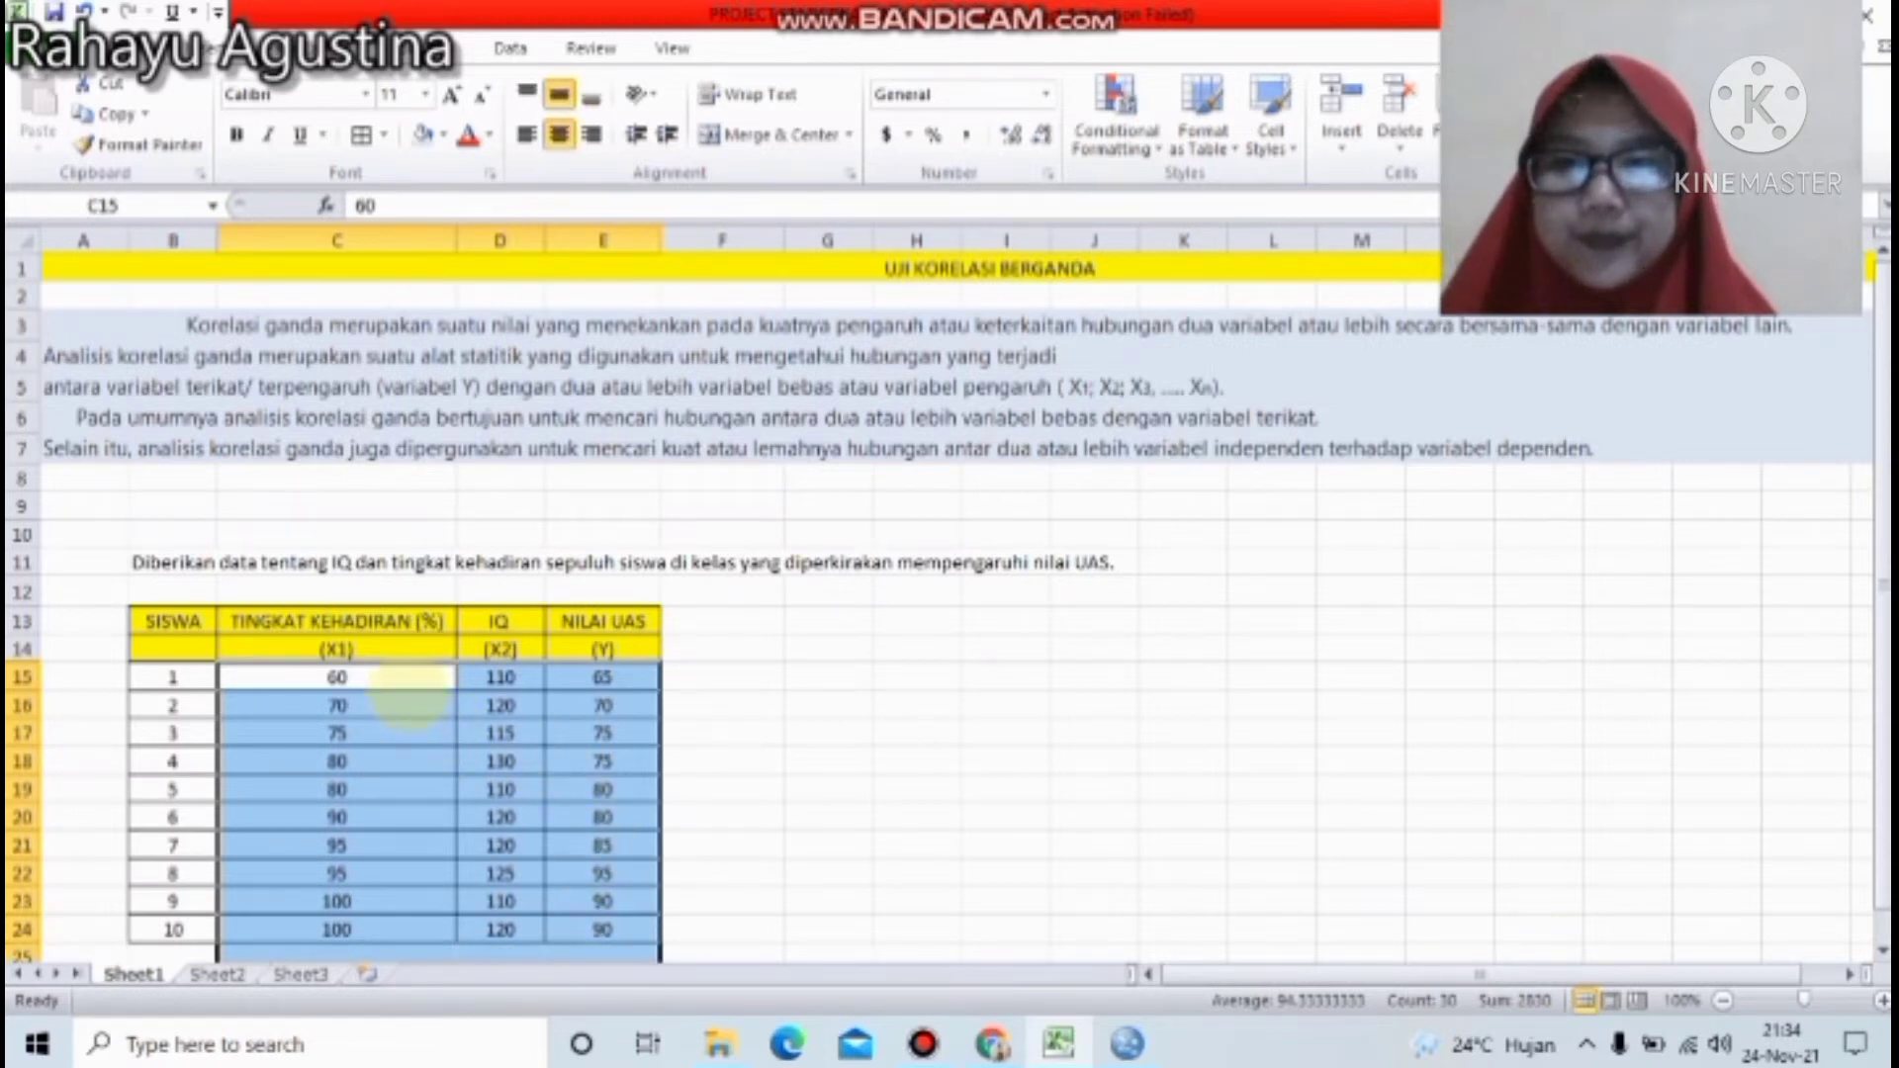
left_click_drag(410, 682, 602, 930)
key("ctrl+c")
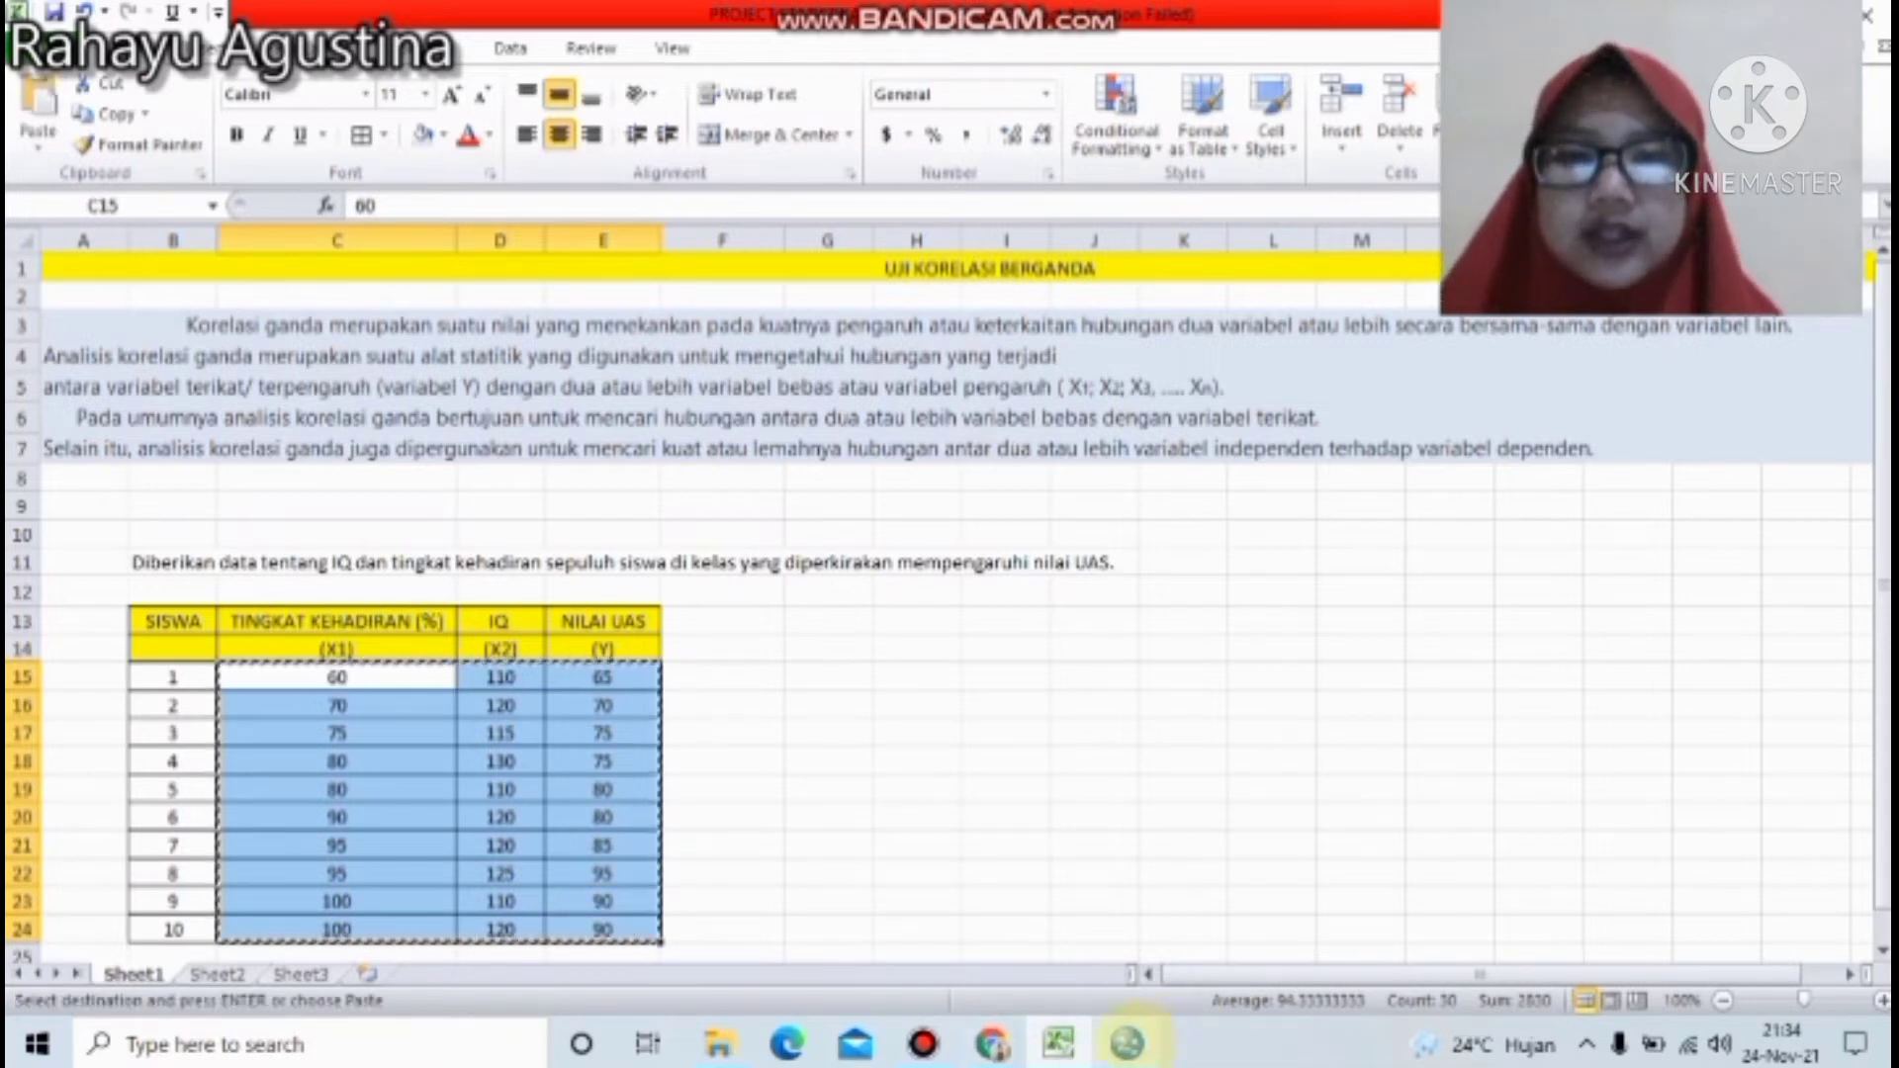
Switch back to SPSS and paste the copied values into the data grid, starting at row 1 of X1.
left_click(1128, 1041)
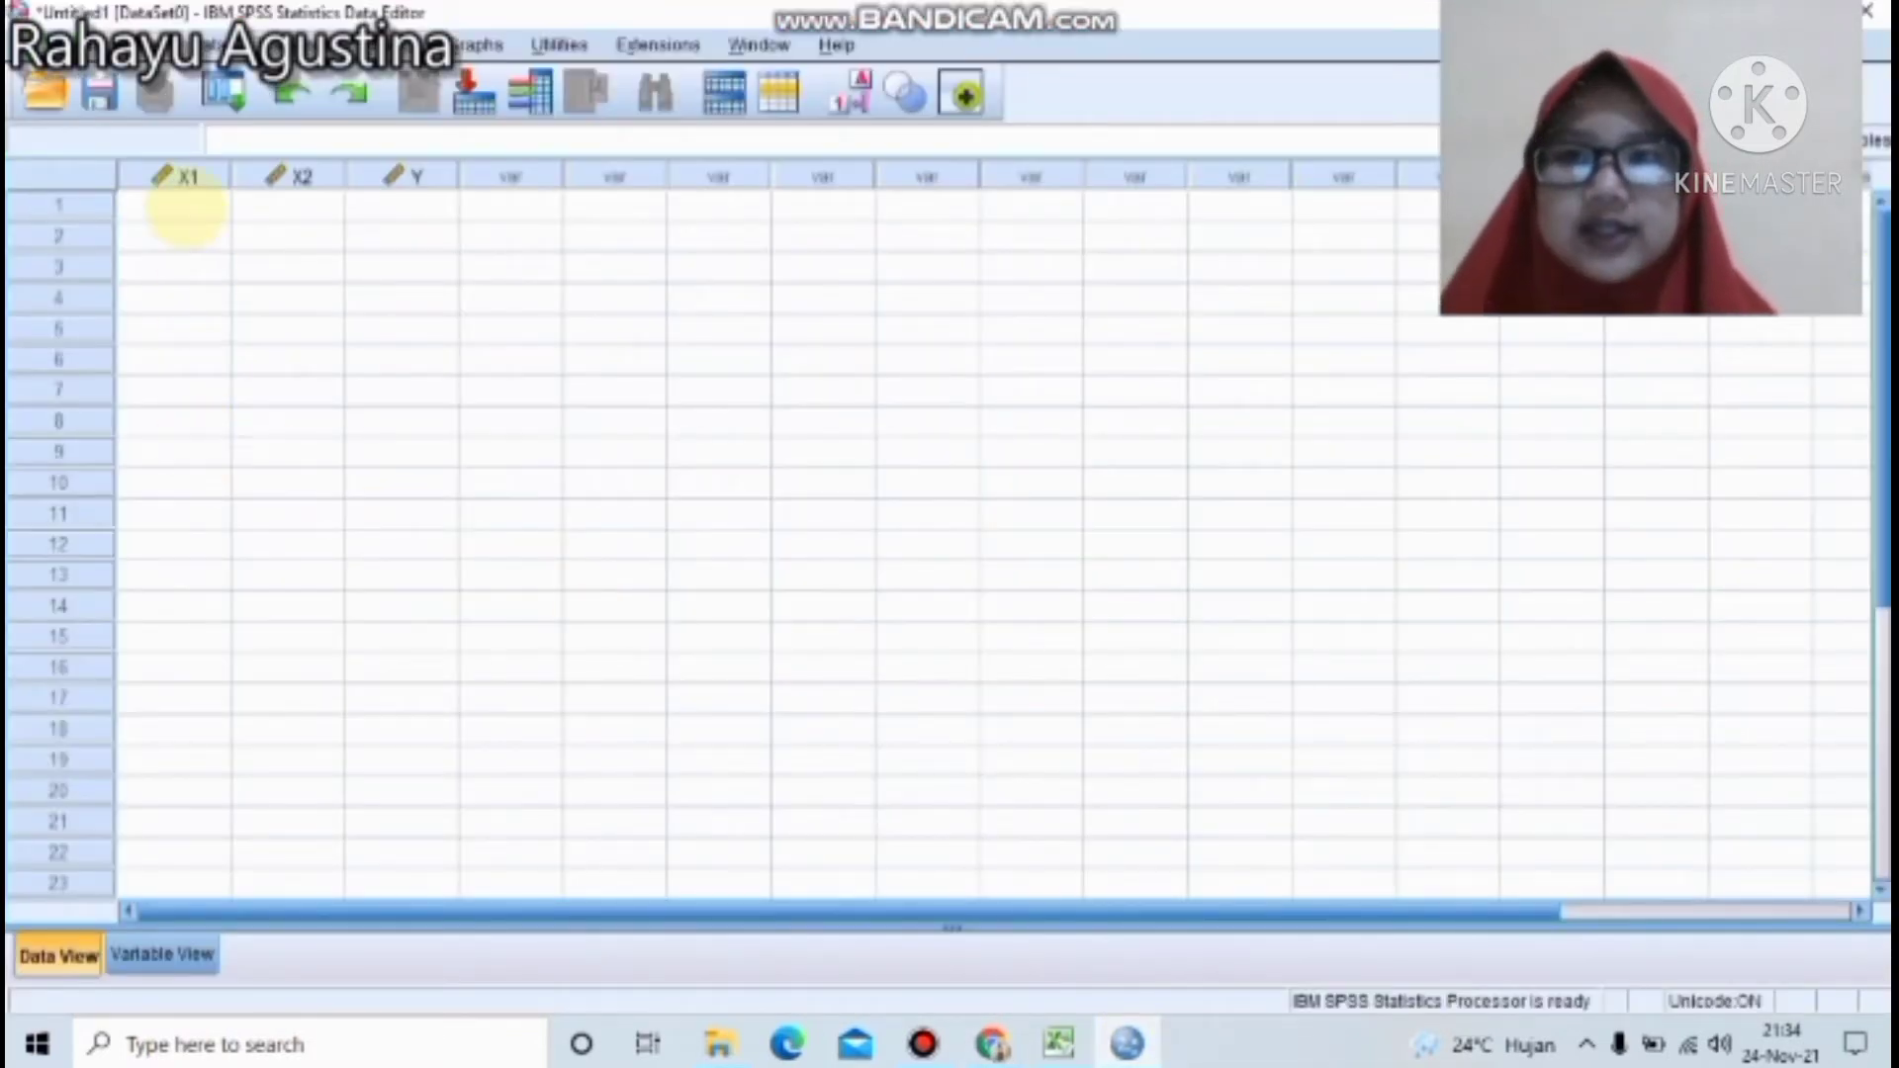
left_click(174, 206)
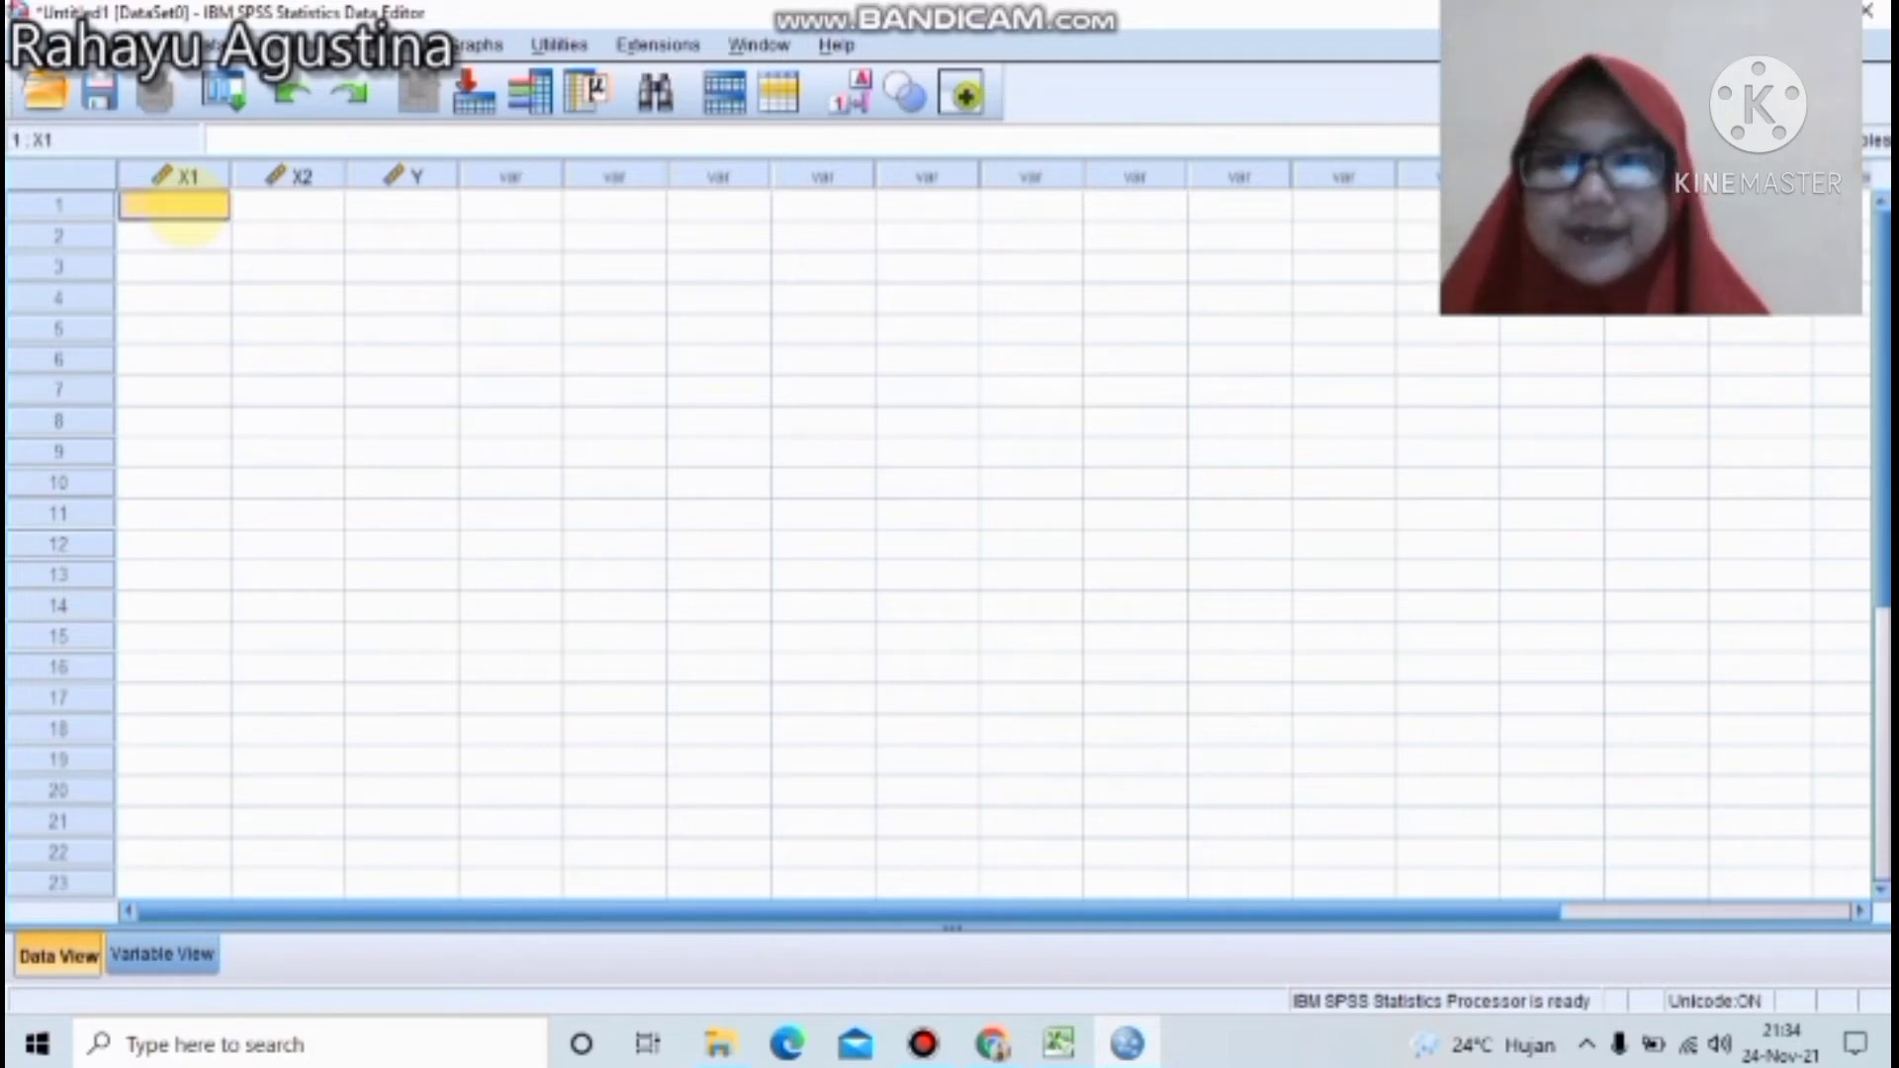
key("ctrl+v")
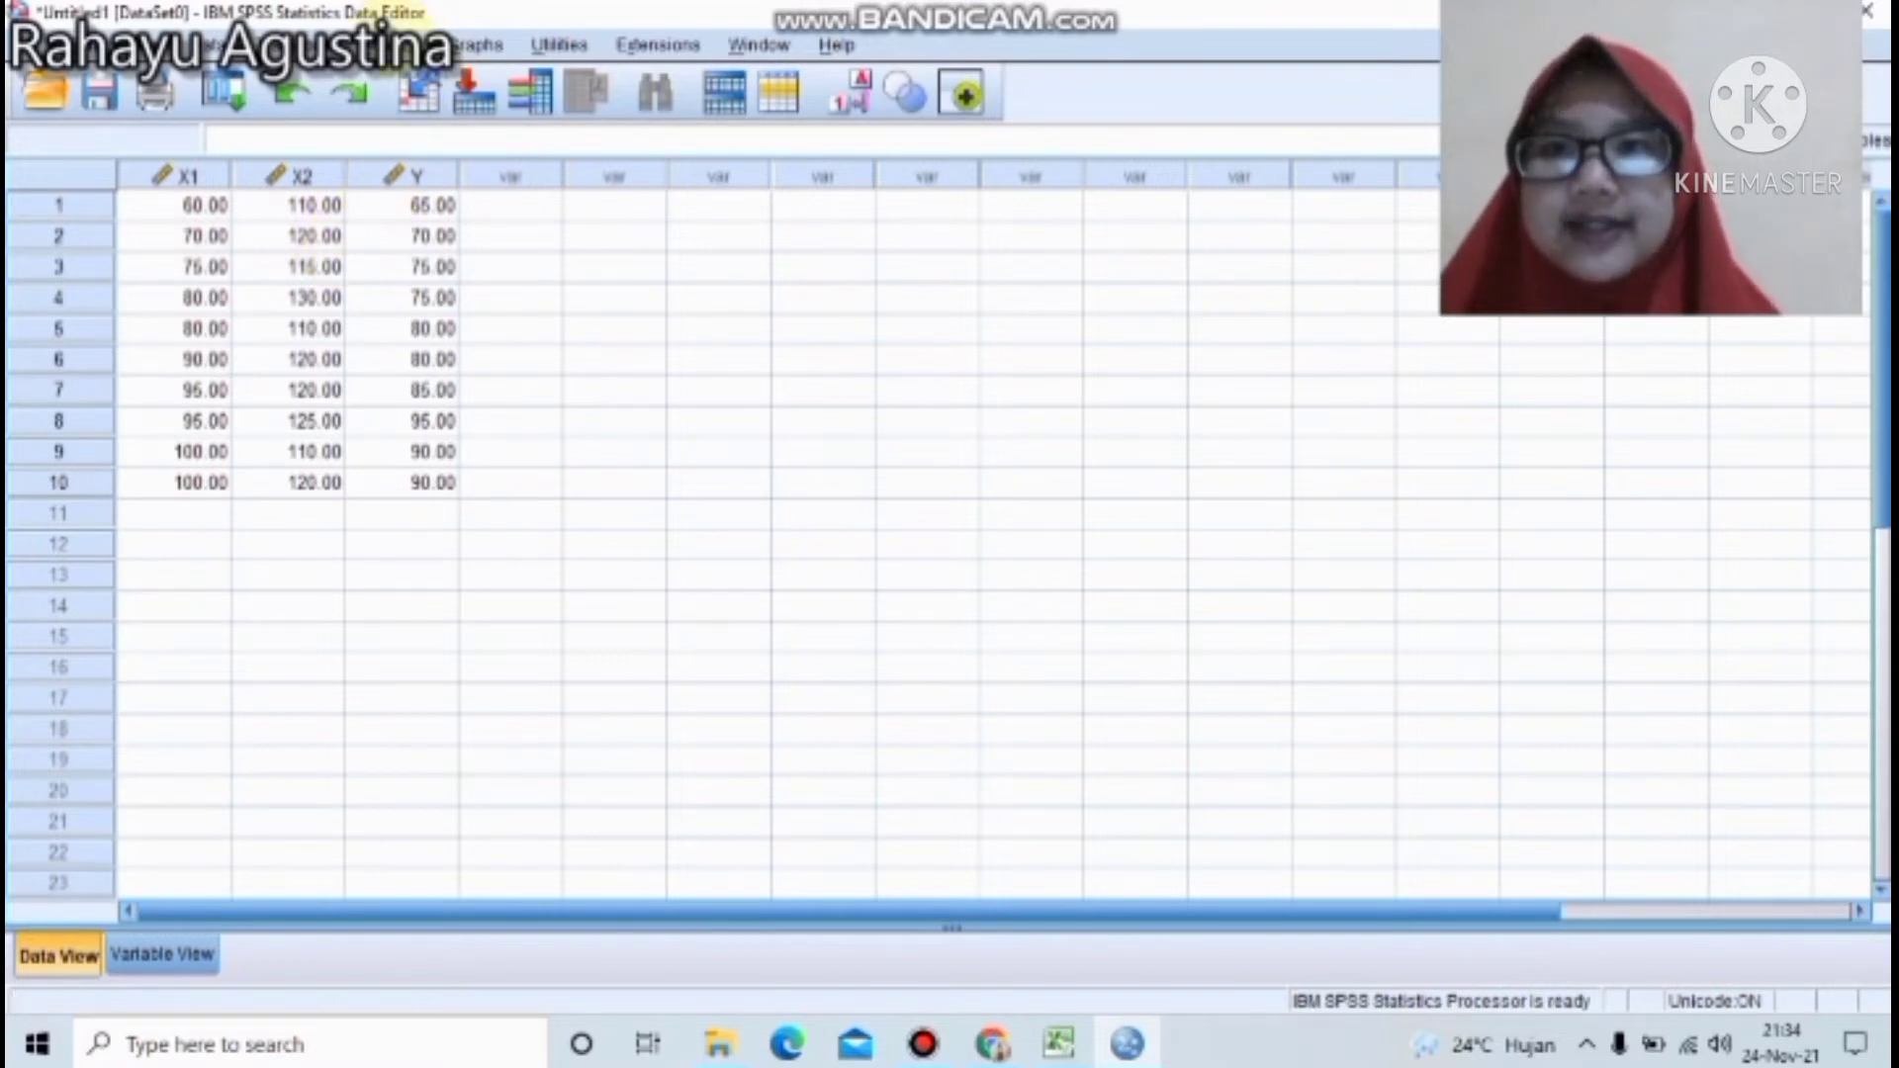
Start a linear regression analysis and add TINGKAT KEHADIRAN [X1] to the independent variables.
left_click(416, 45)
mouse_move(450, 328)
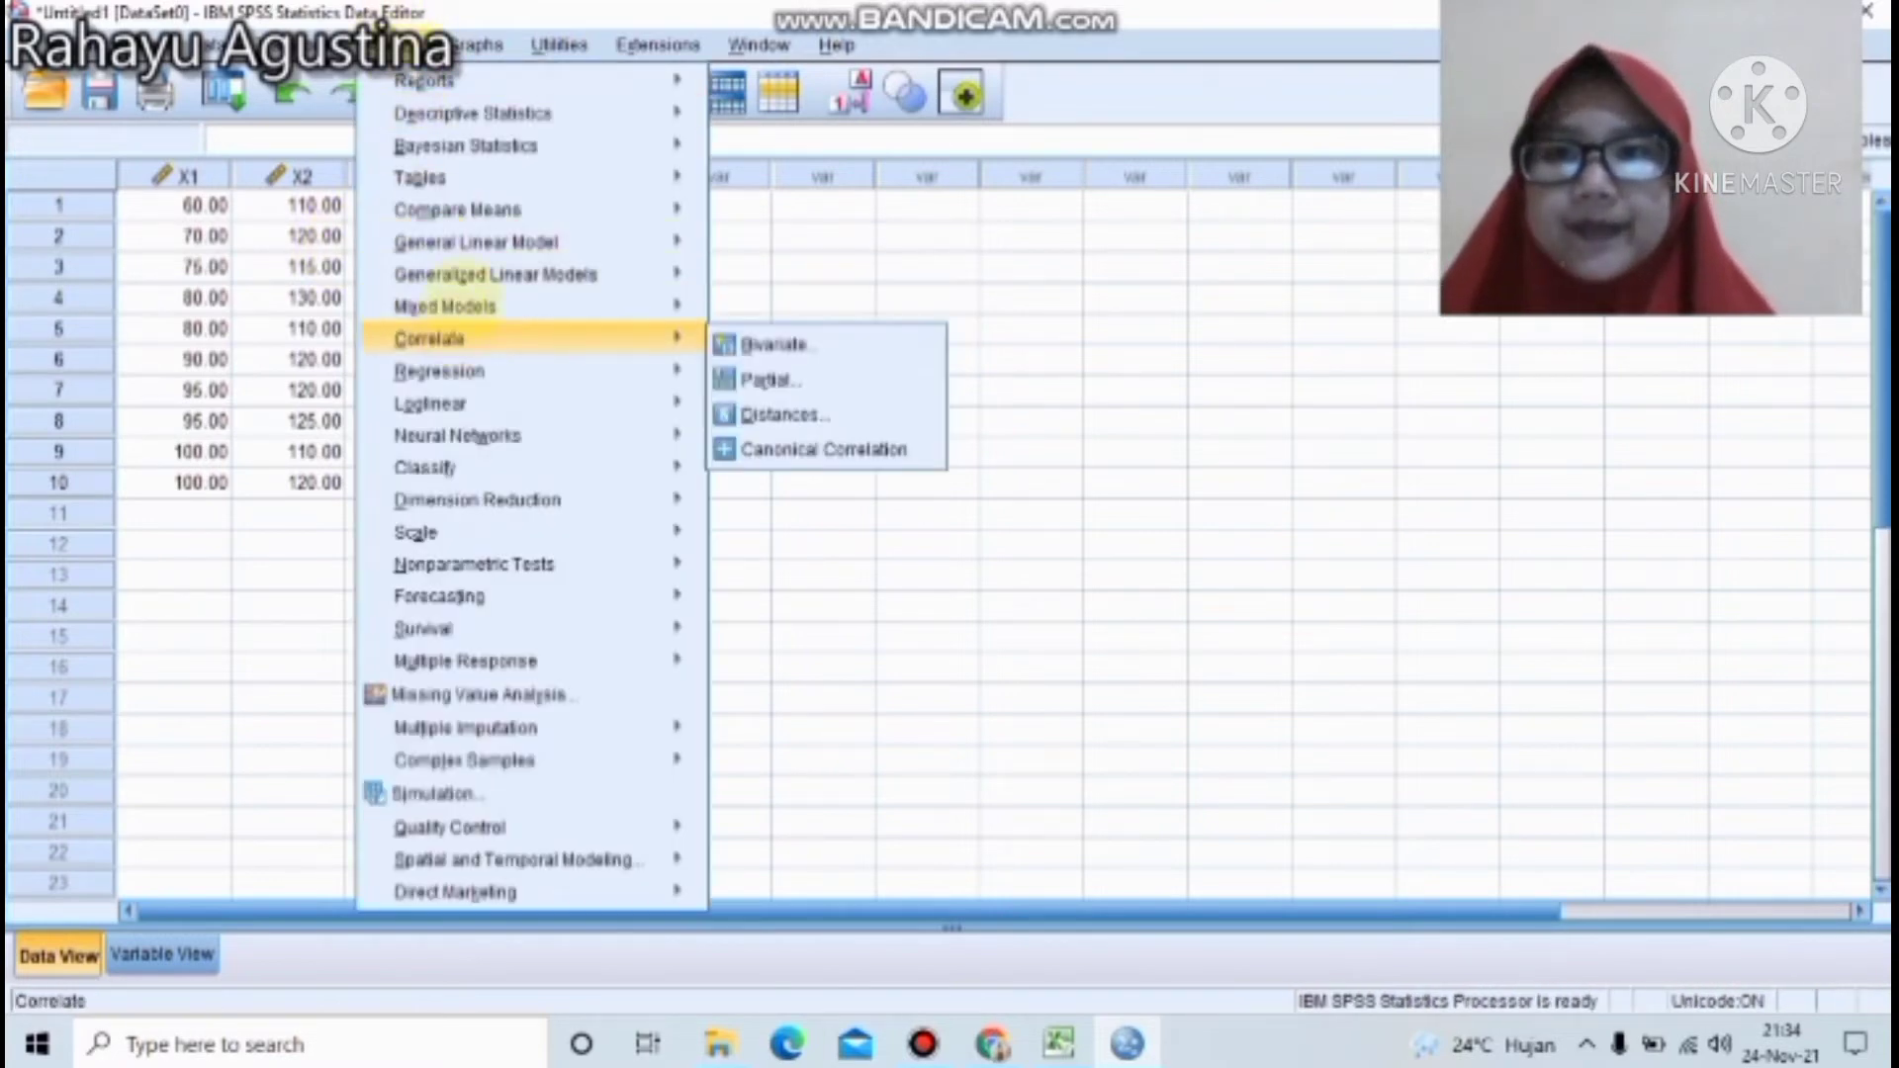
mouse_move(475, 368)
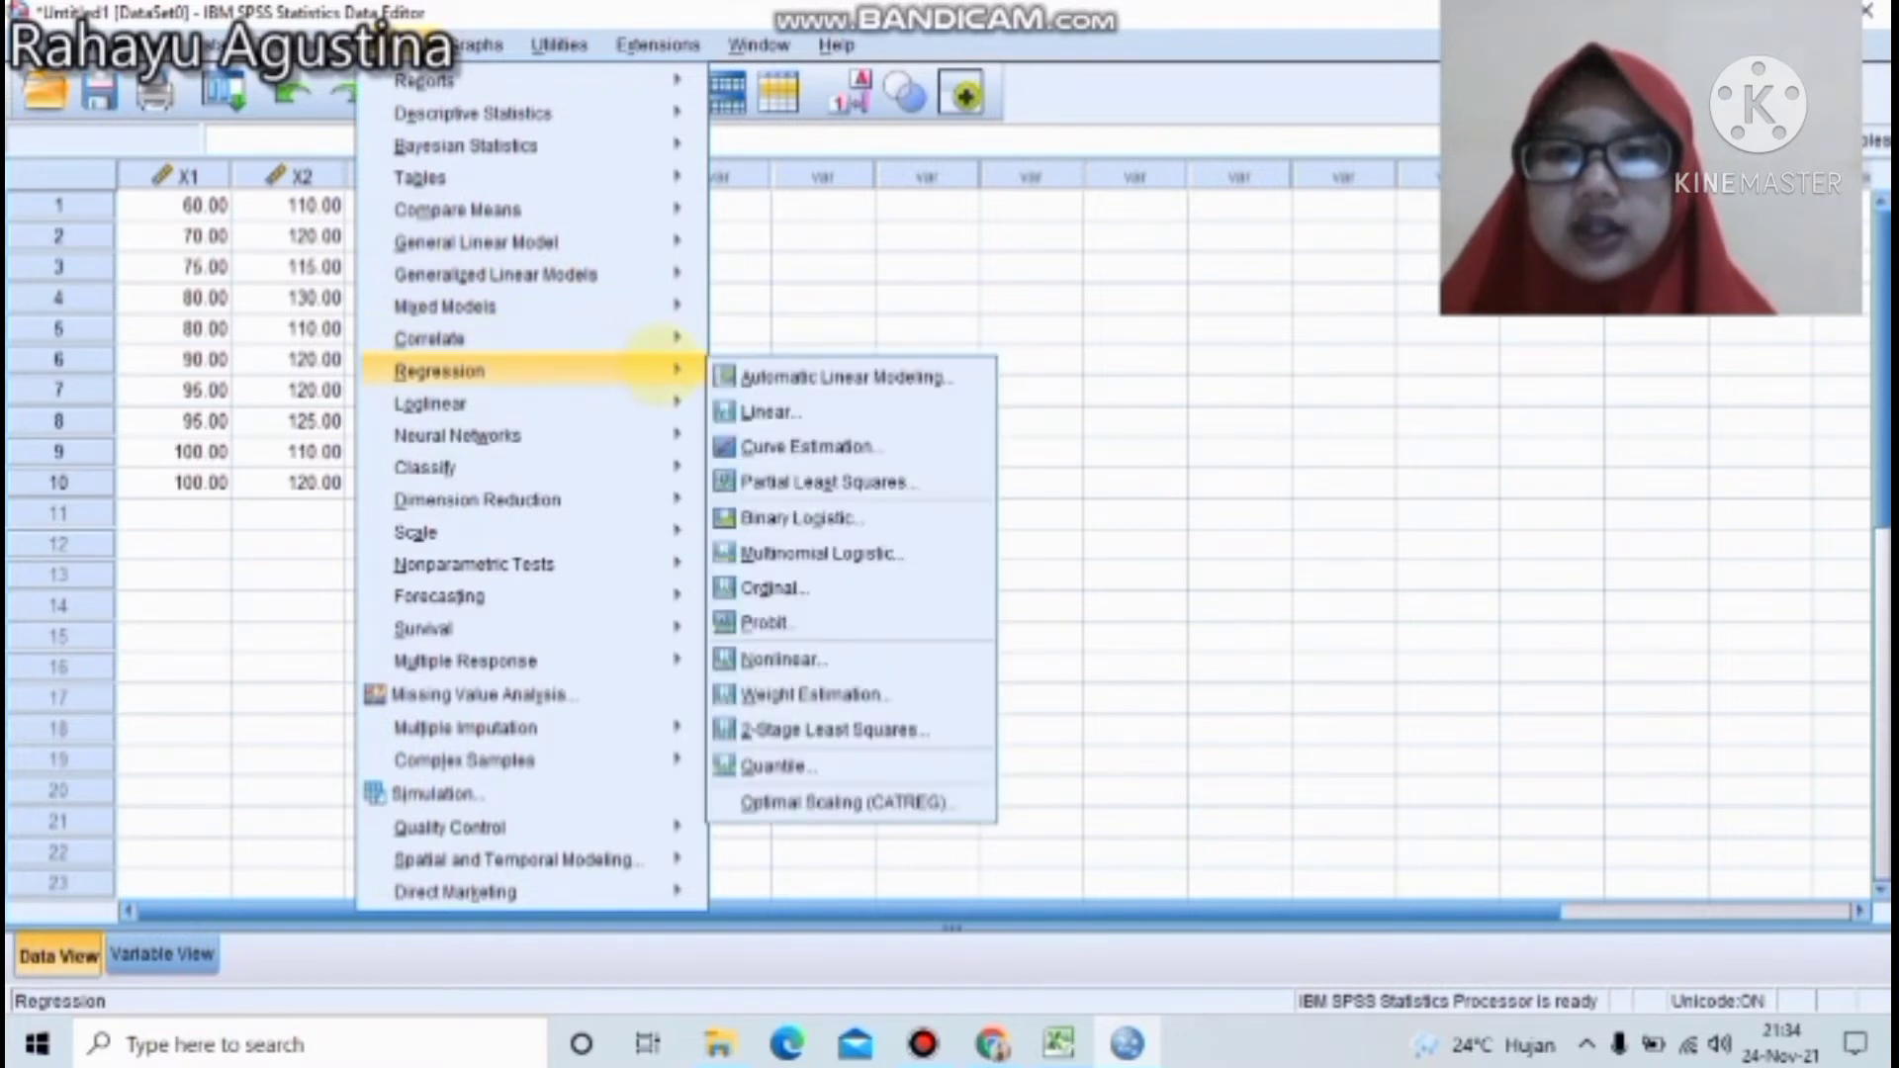
left_click(752, 411)
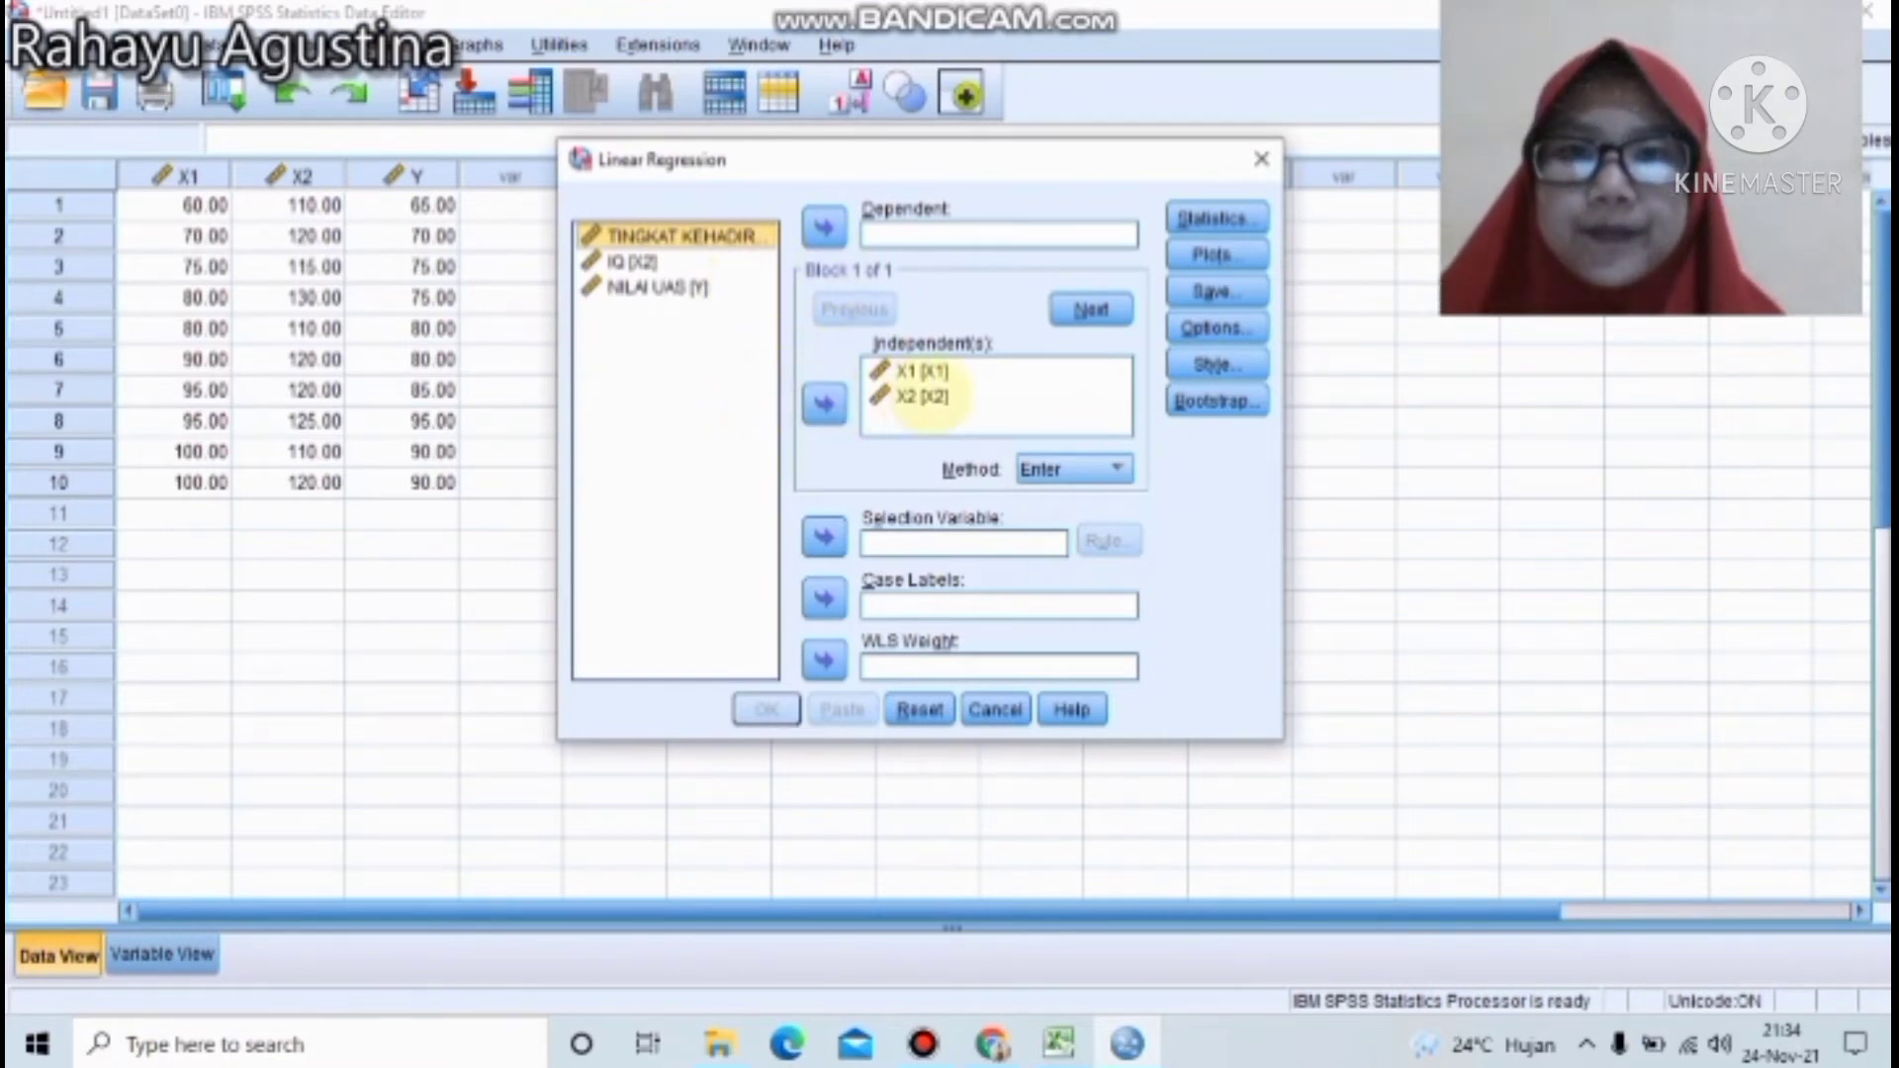
left_click(944, 396)
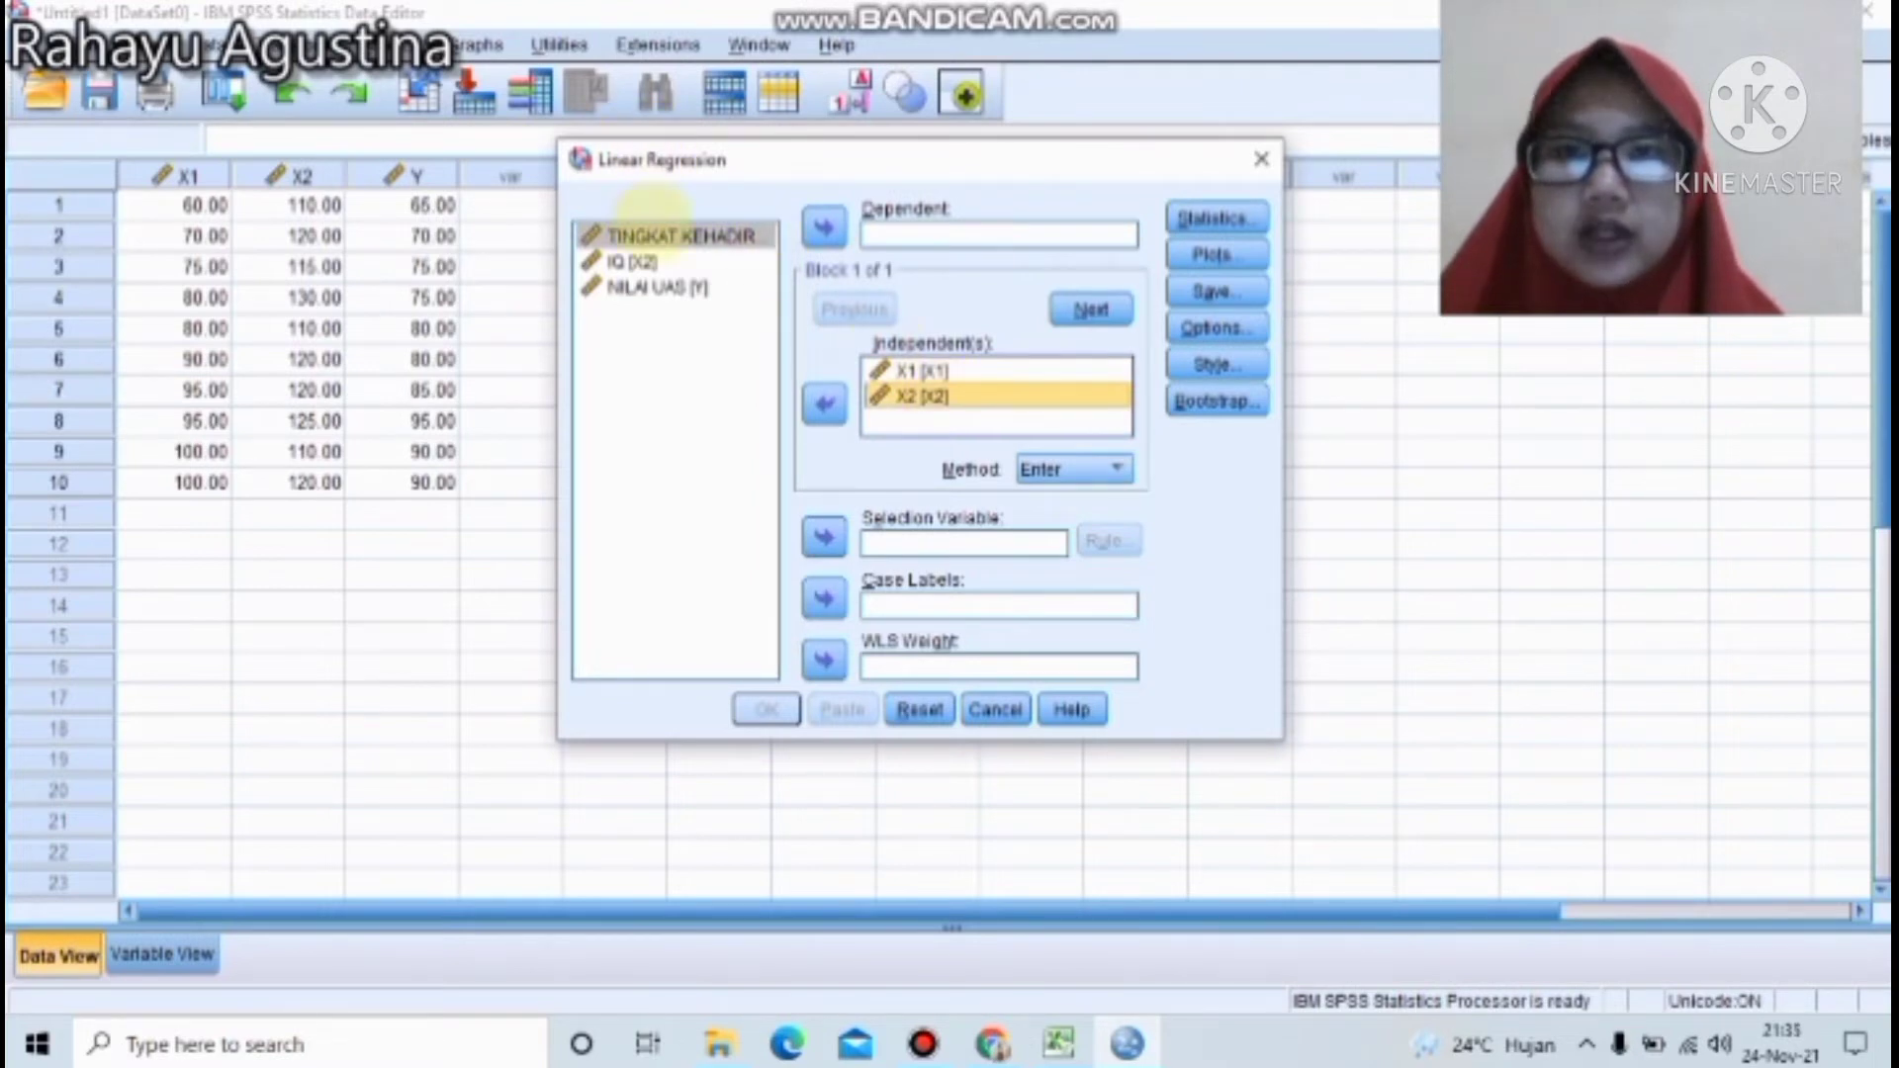
left_click(655, 235)
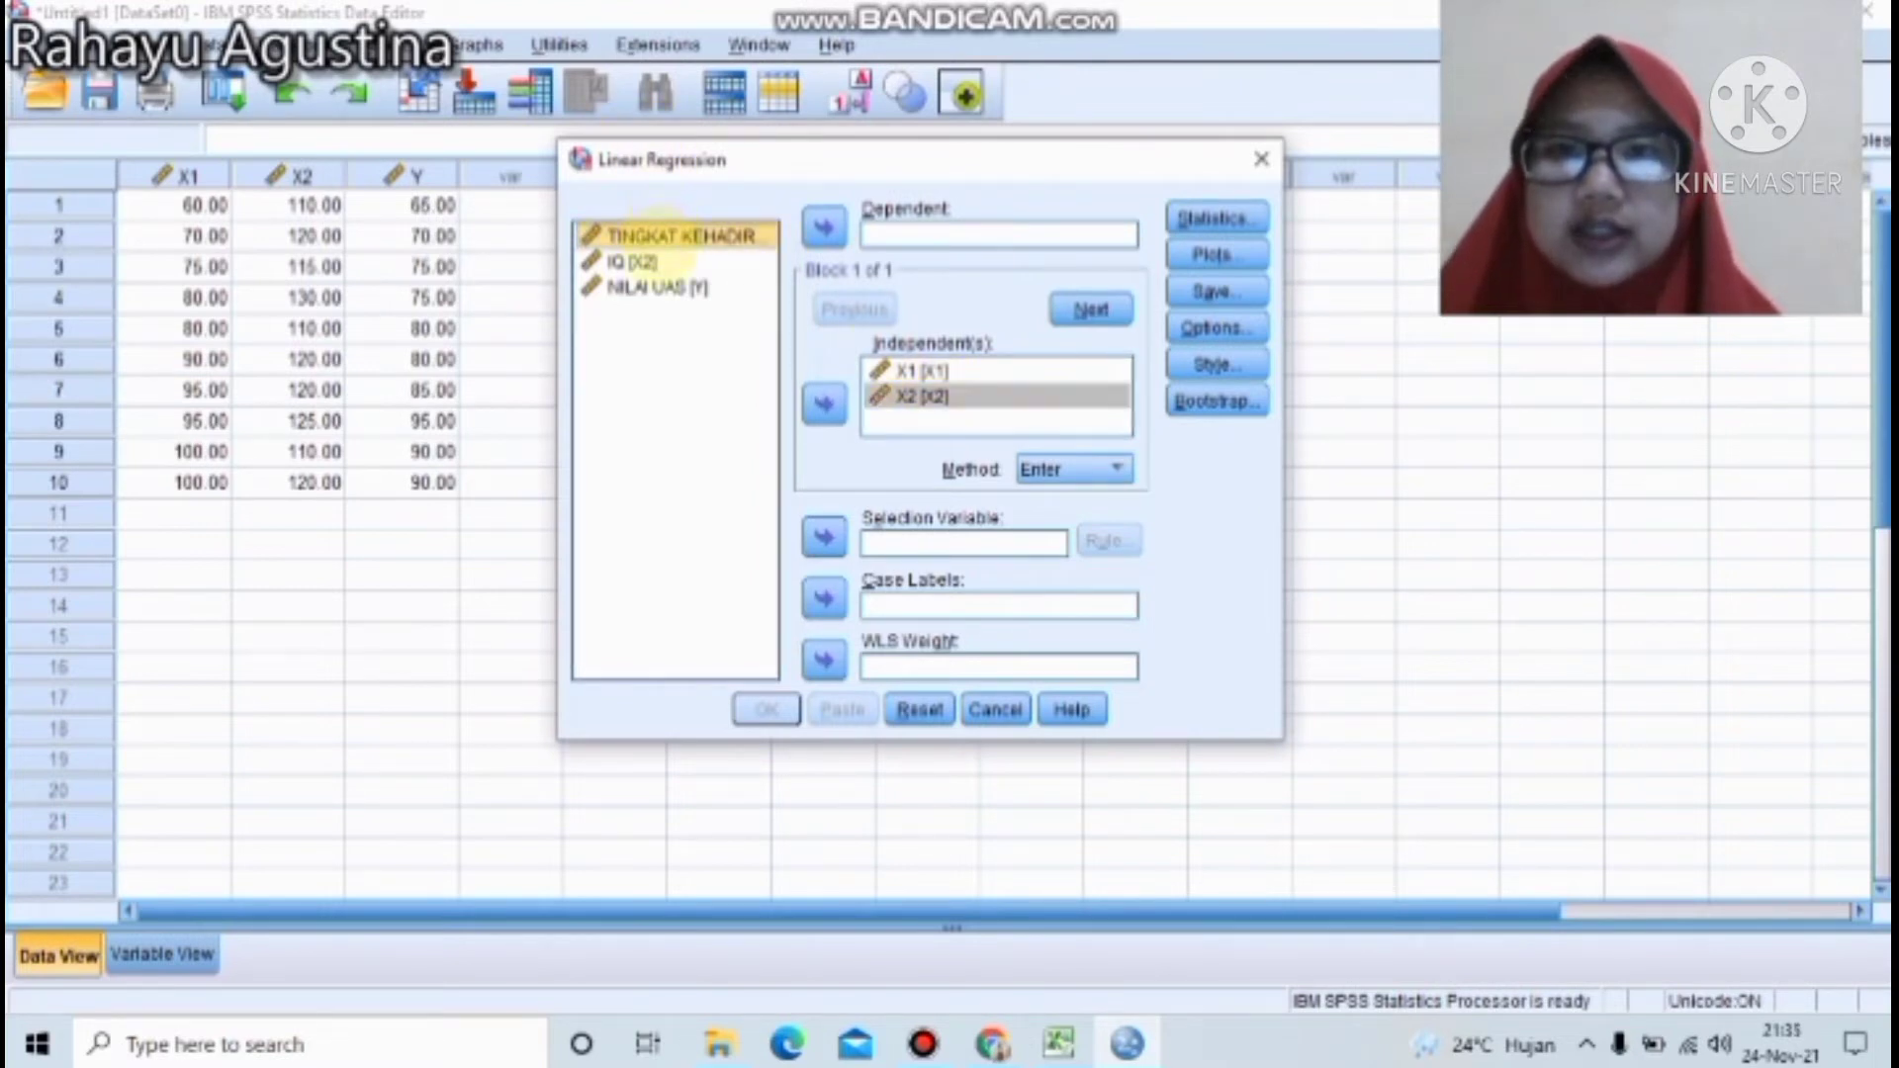
left_click(638, 261)
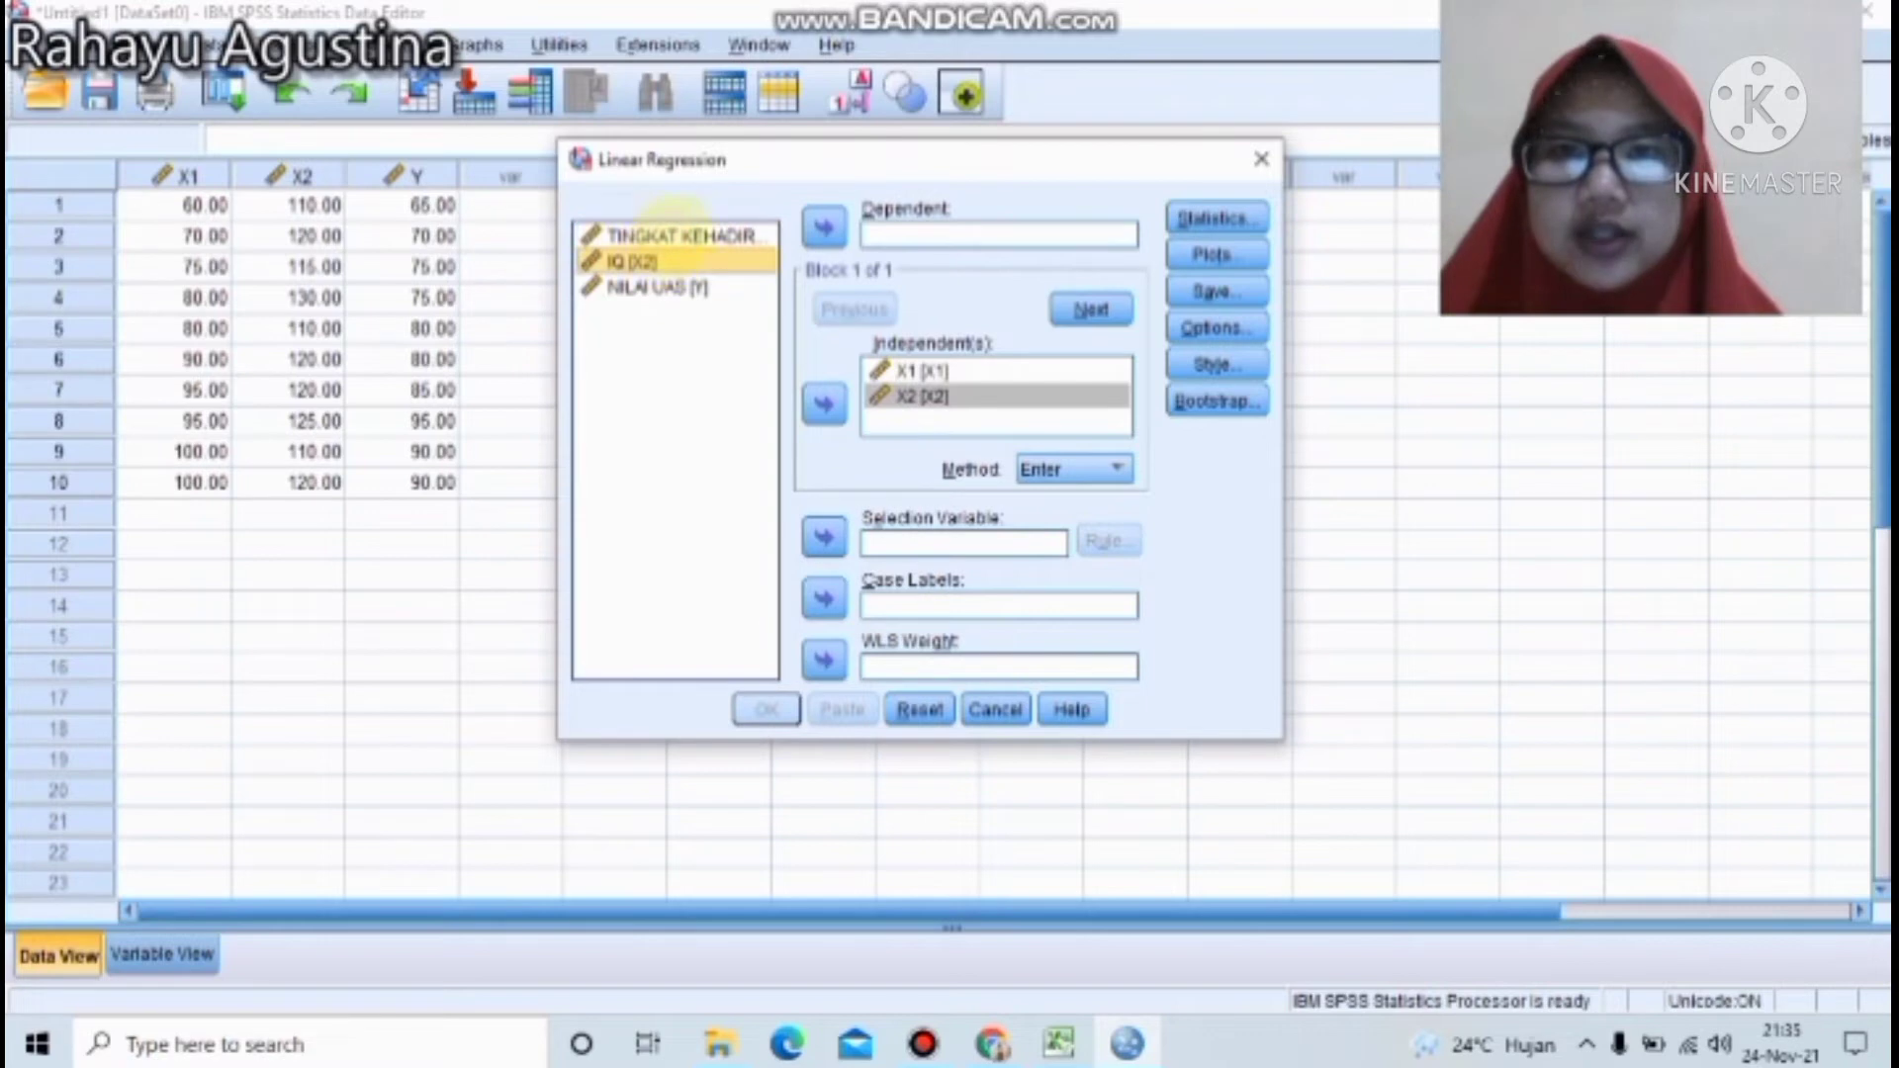
left_click(680, 234)
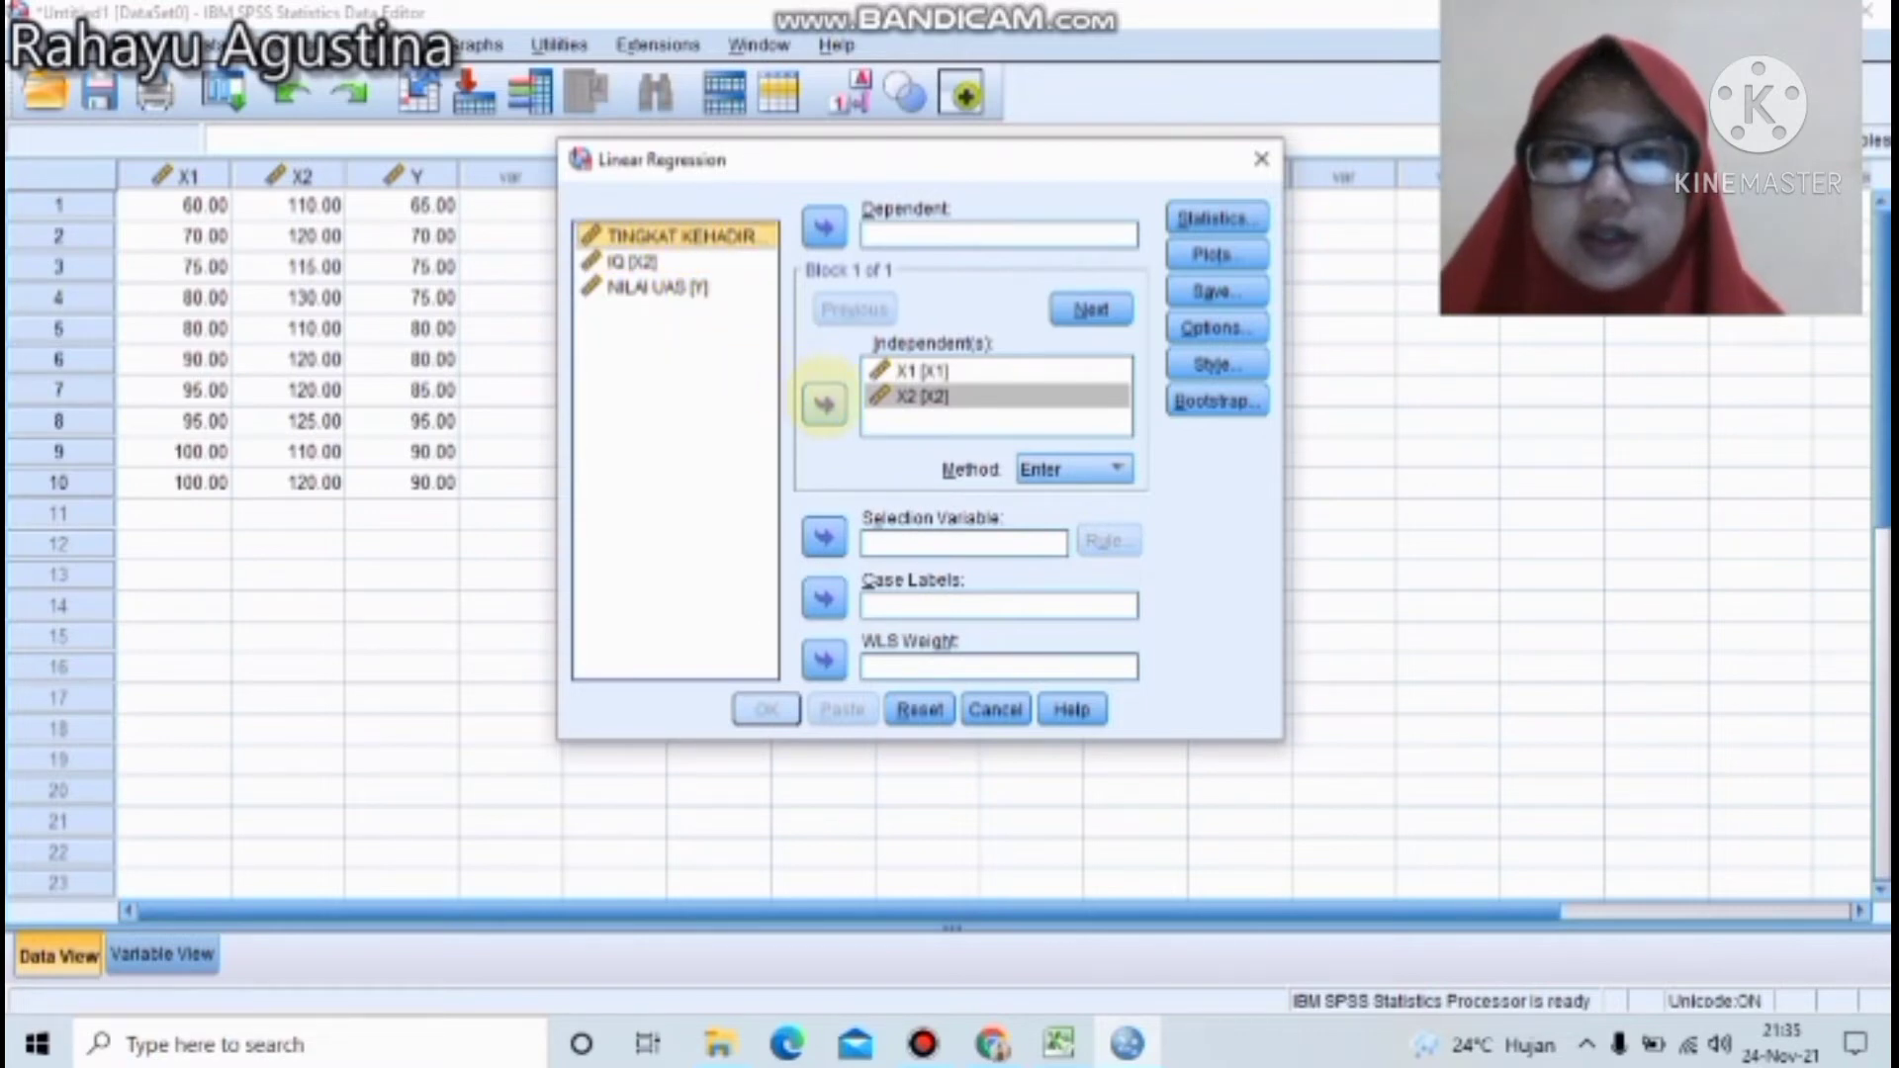
left_click(824, 404)
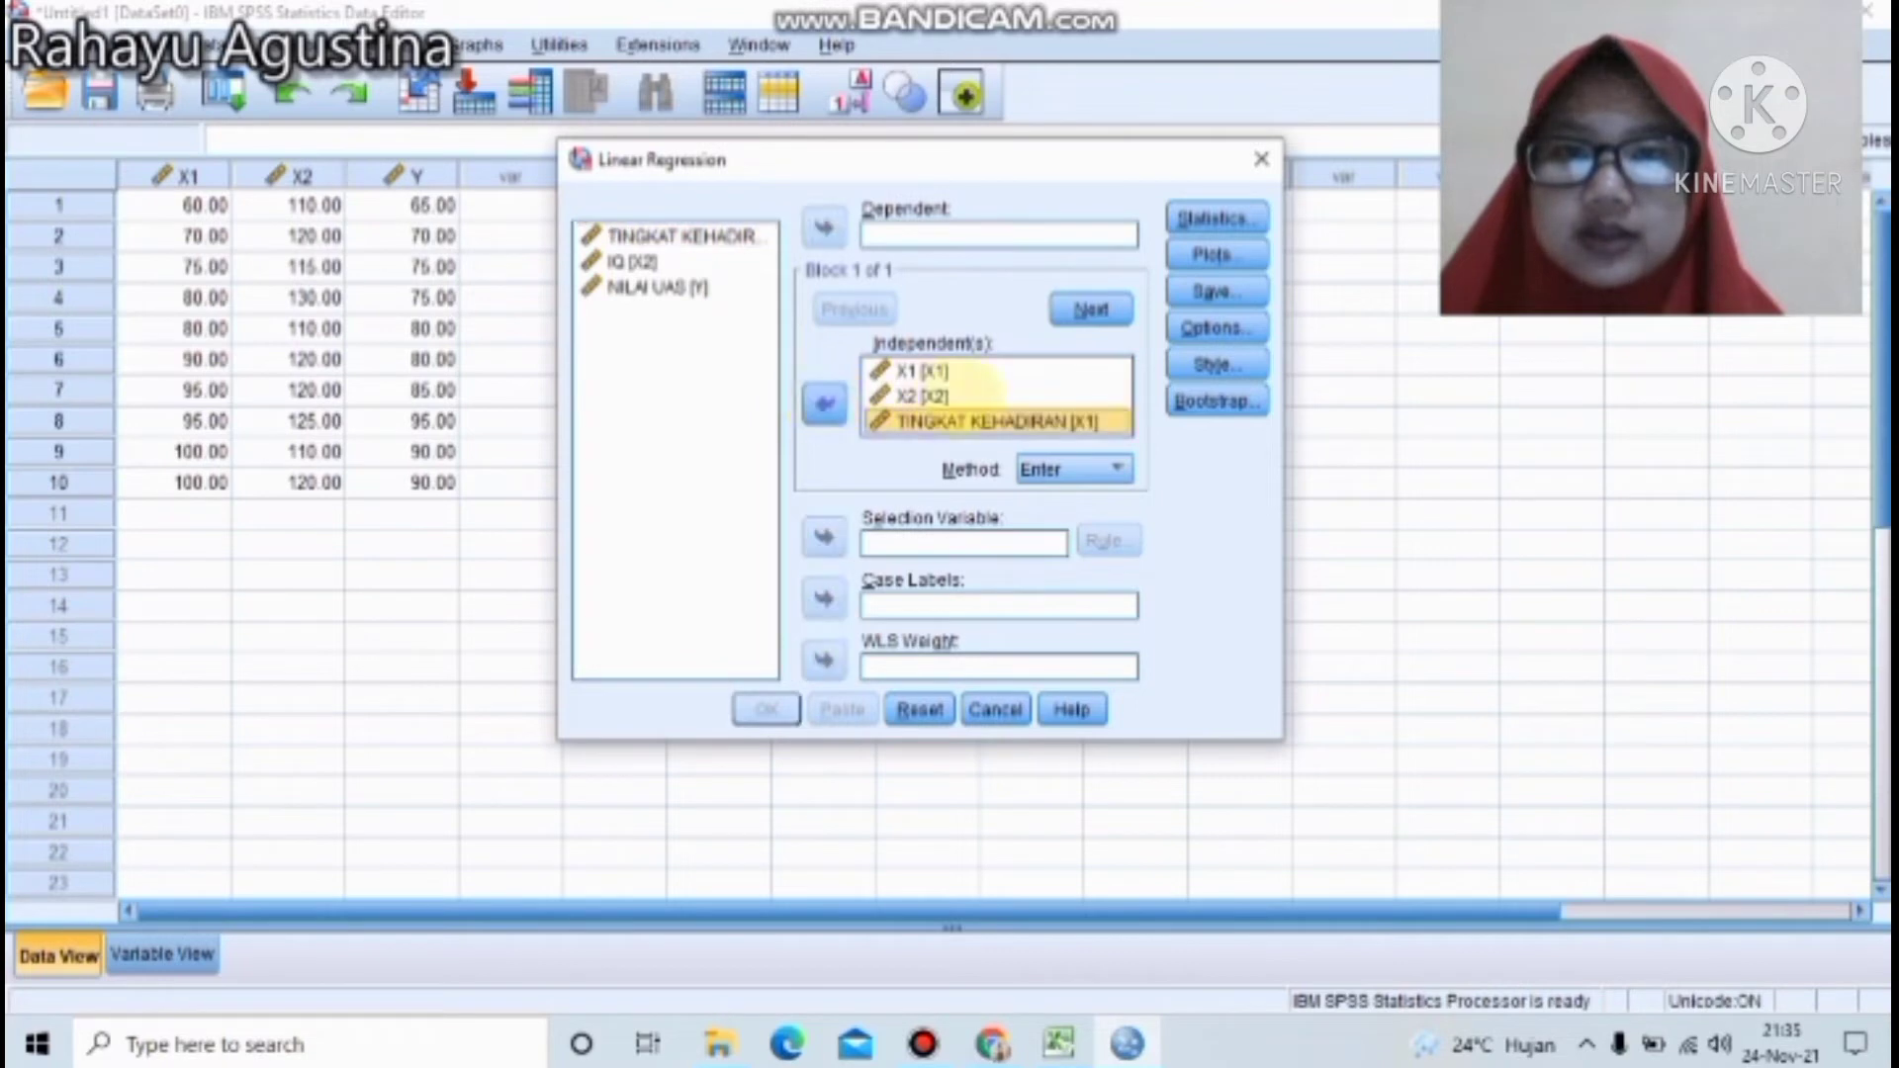
Remove the leftover unlabelled X2 [X2] and X1 [X1] entries from the independent variables.
left_click(925, 396)
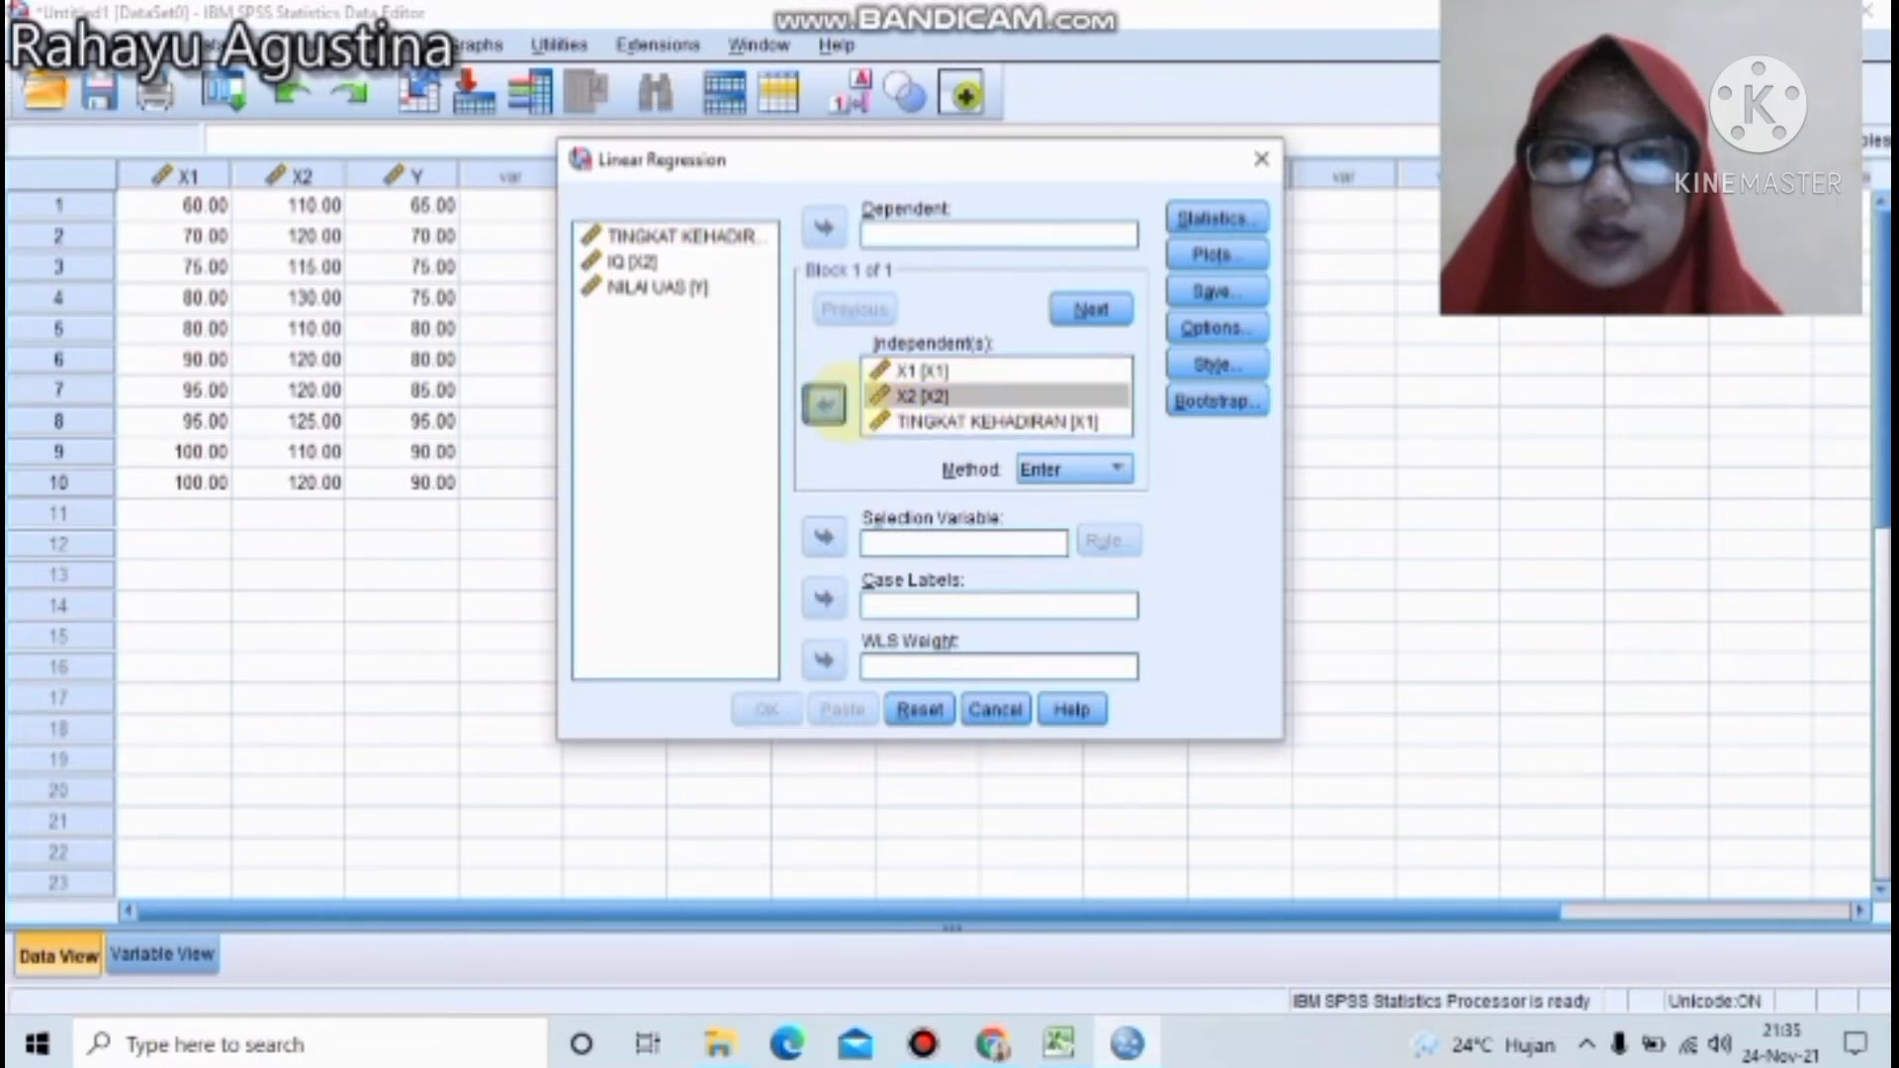
left_click(824, 403)
left_click(915, 371)
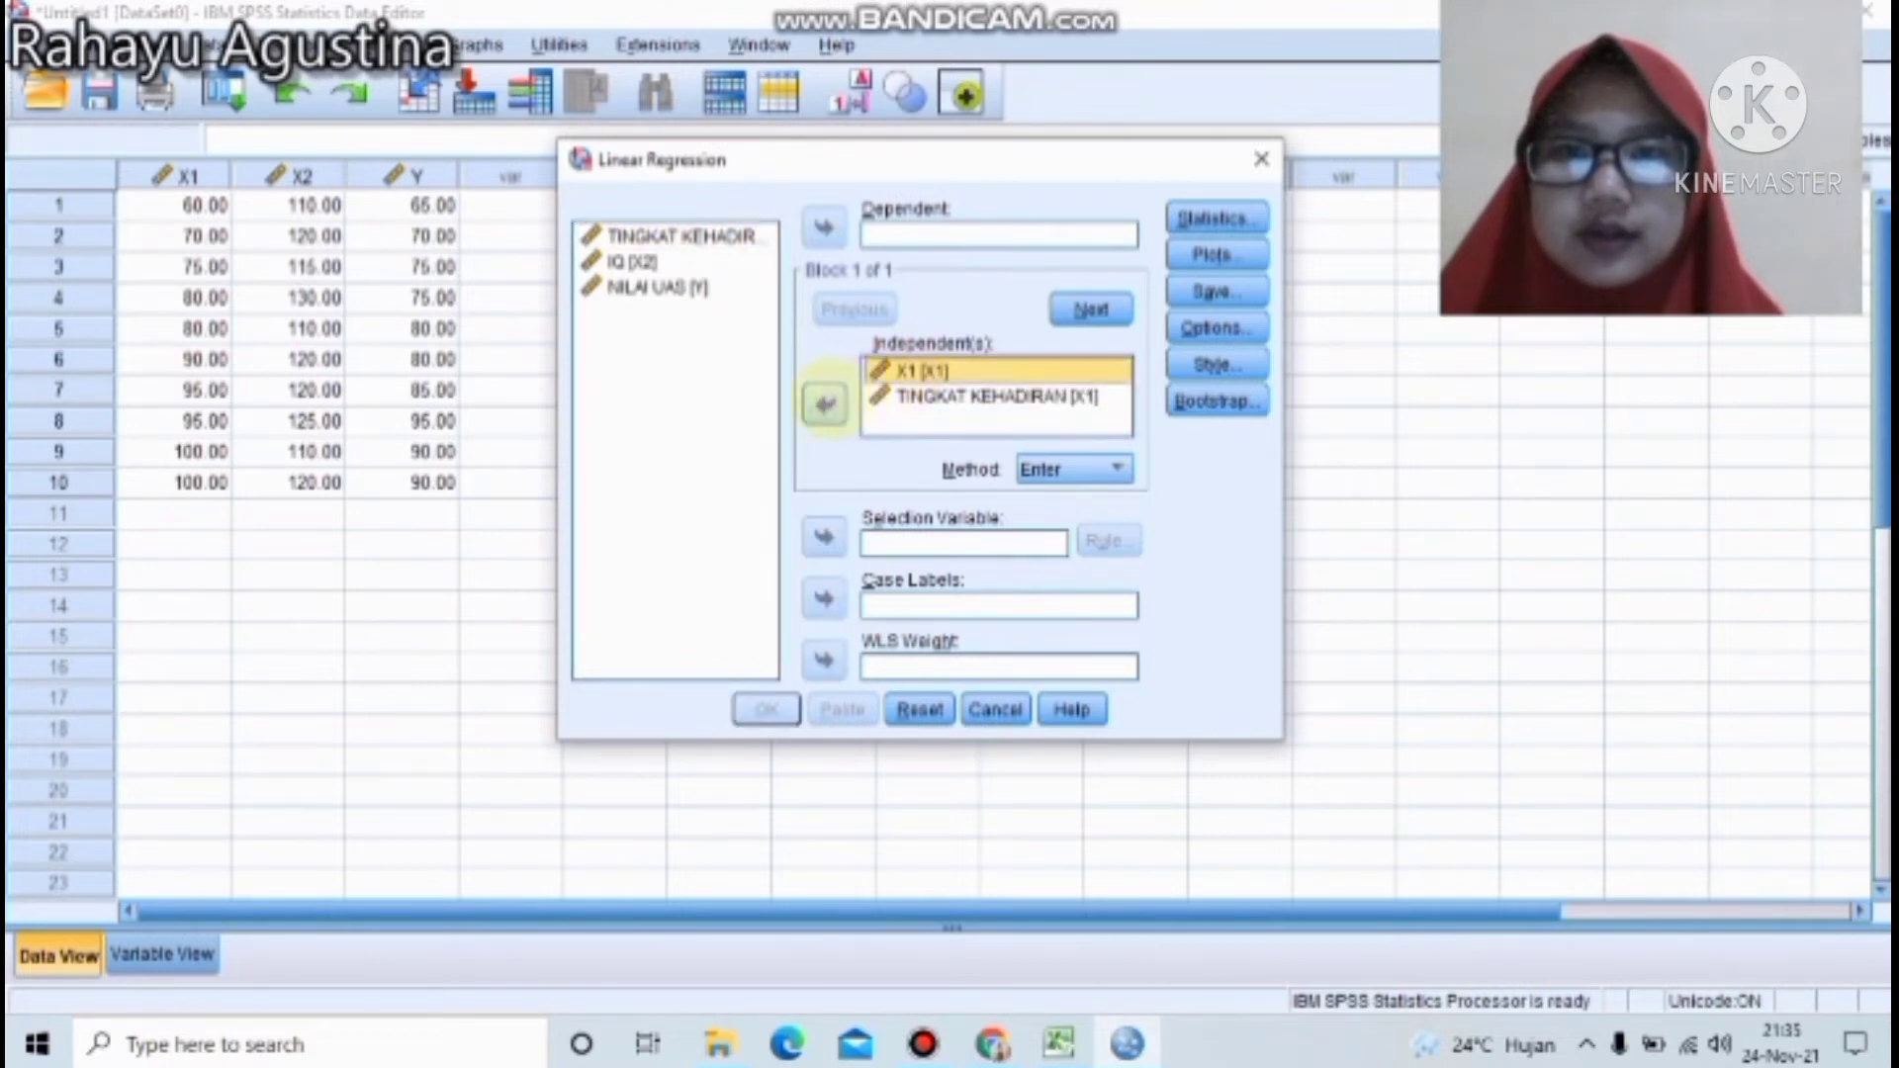
left_click(824, 403)
Add IQ [X2] to the independent variables and assign NILAI UAS [Y] as the dependent variable.
left_click(631, 261)
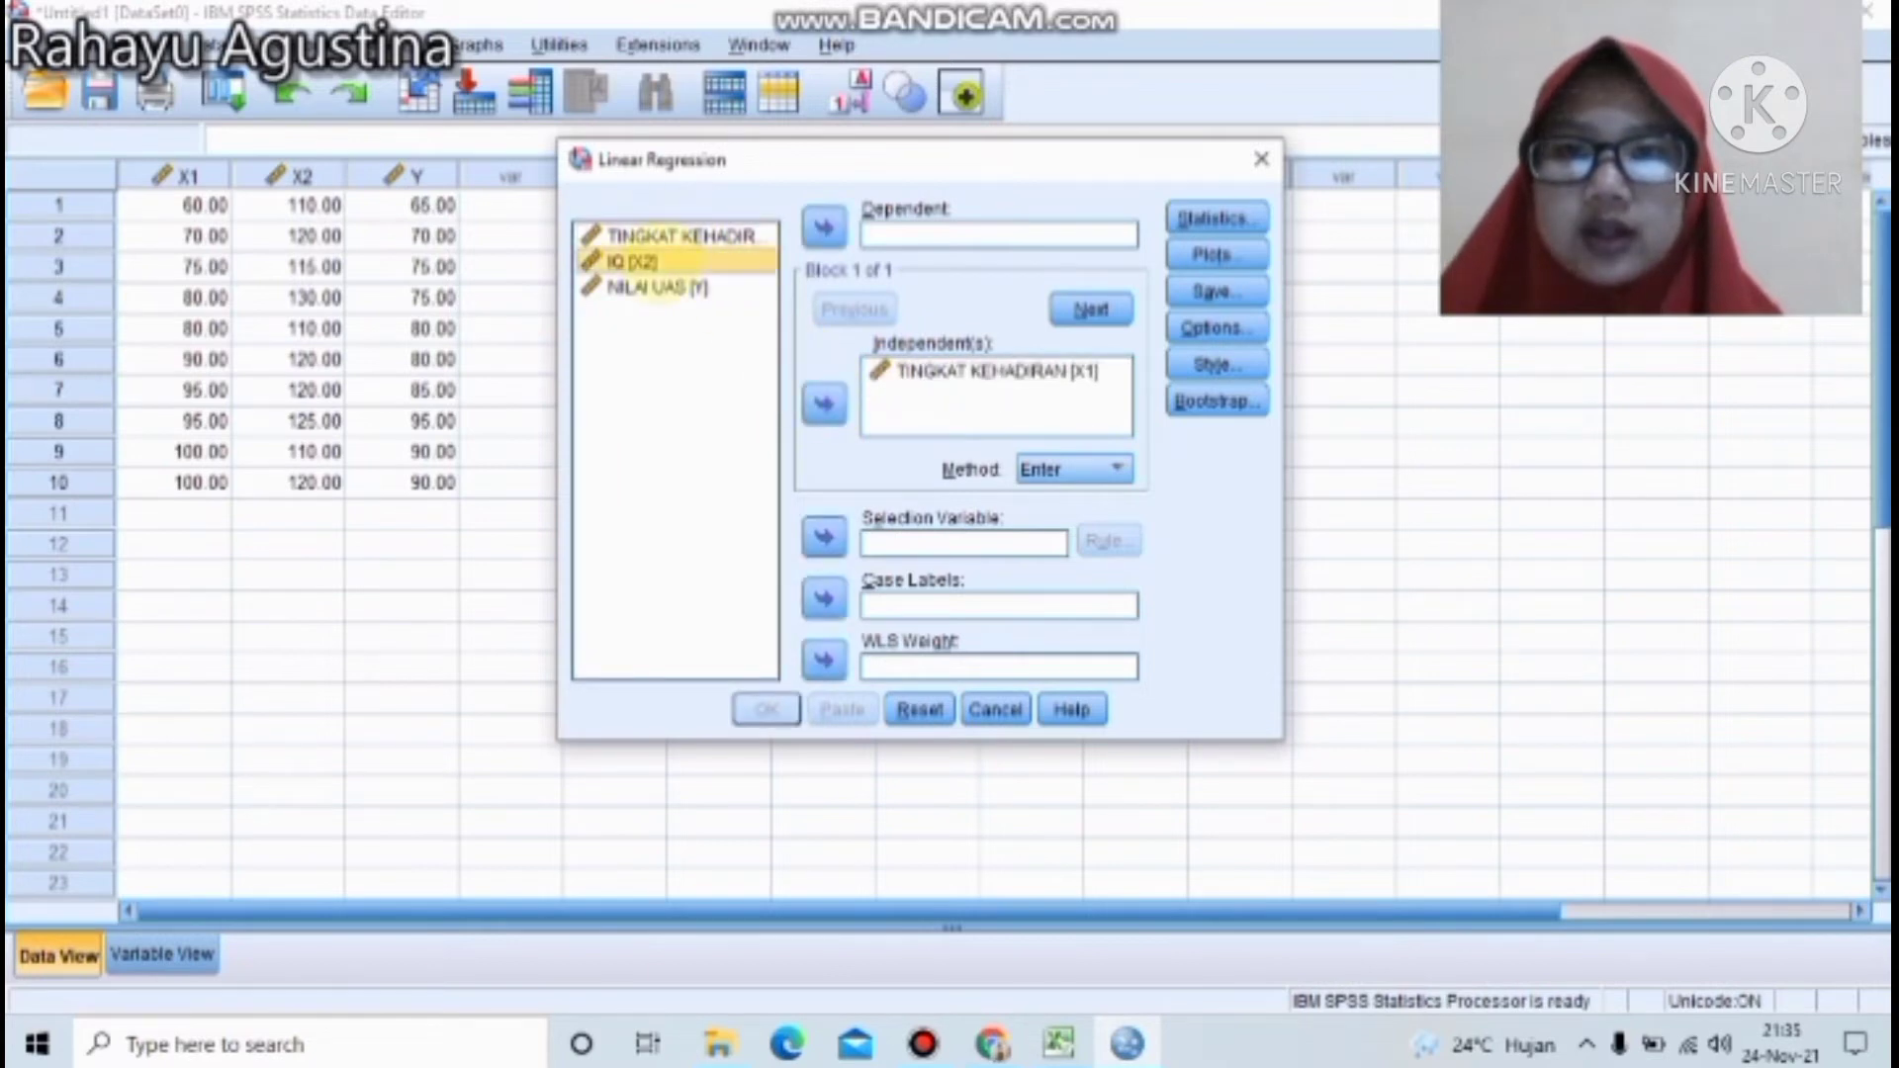
left_click(824, 403)
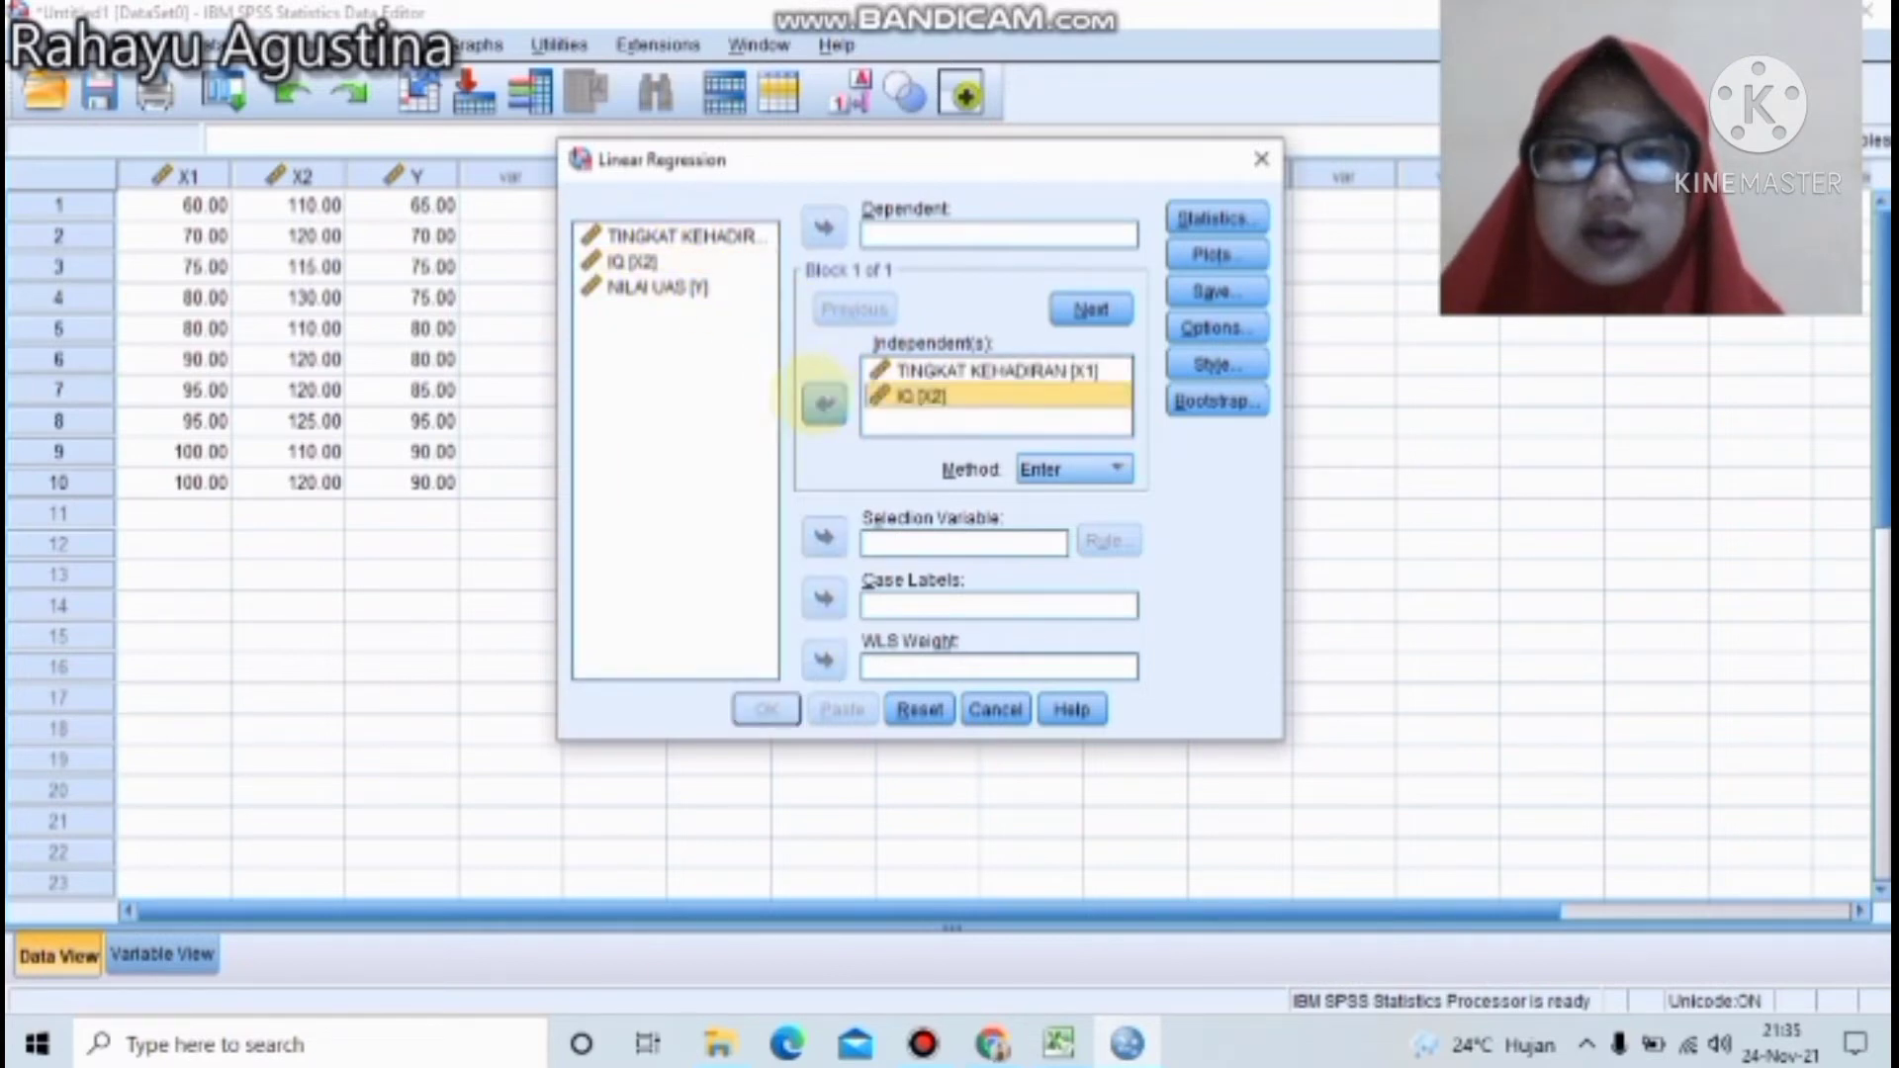
left_click(687, 288)
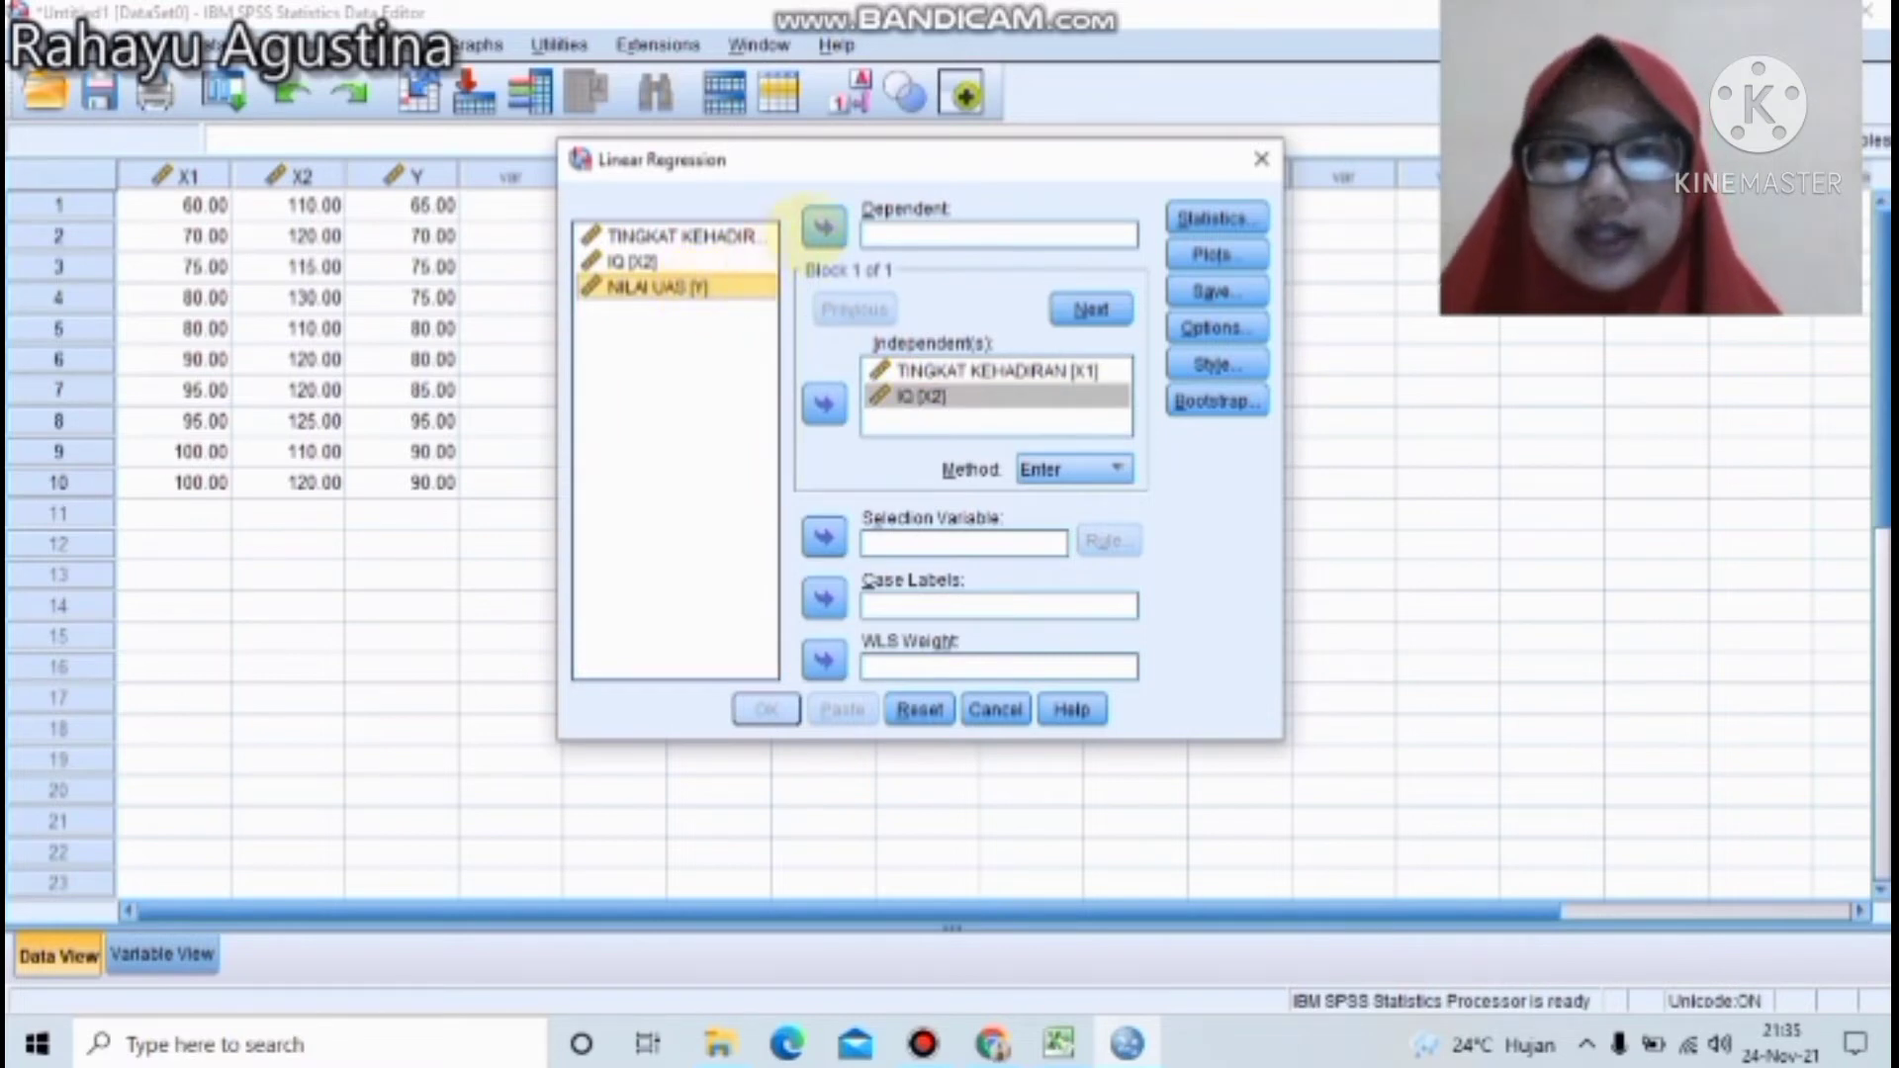
left_click(824, 227)
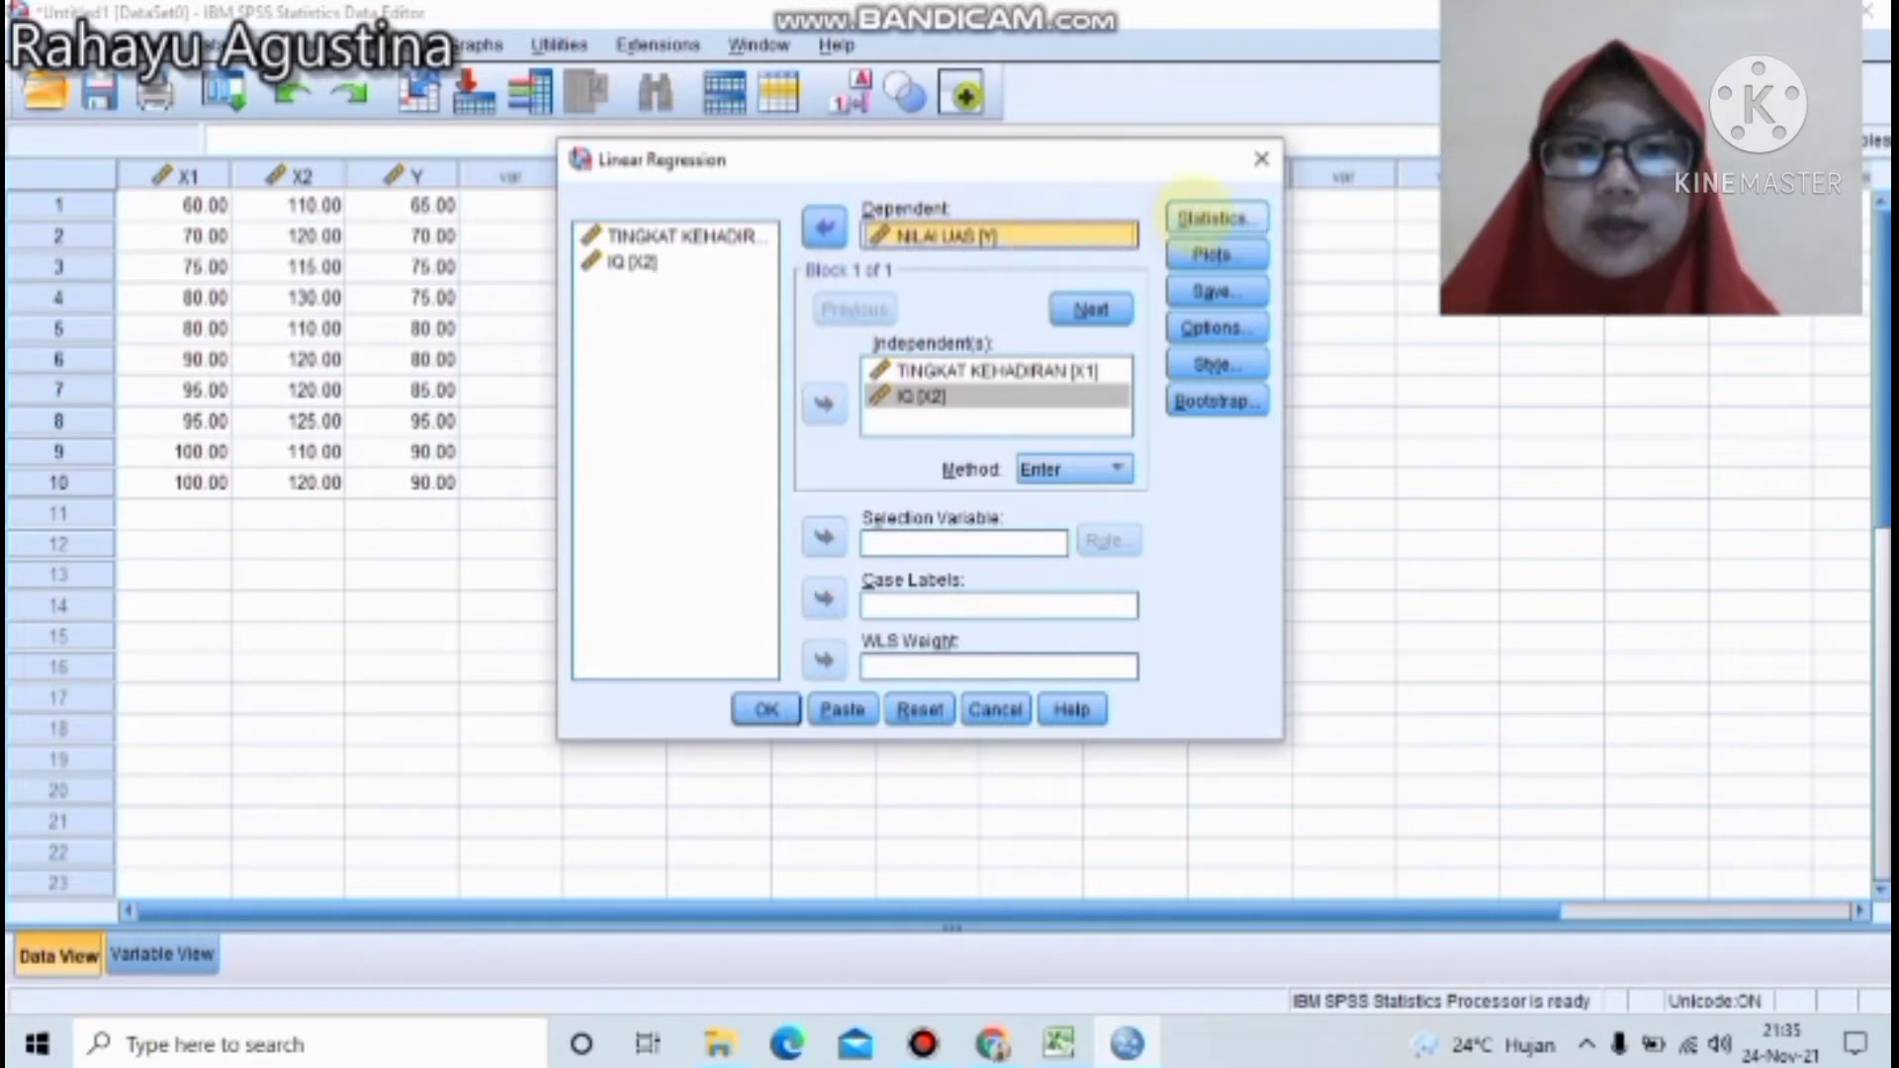
Include Estimates, Model fit and R squared change in the regression statistics, and run the analysis.
left_click(1209, 218)
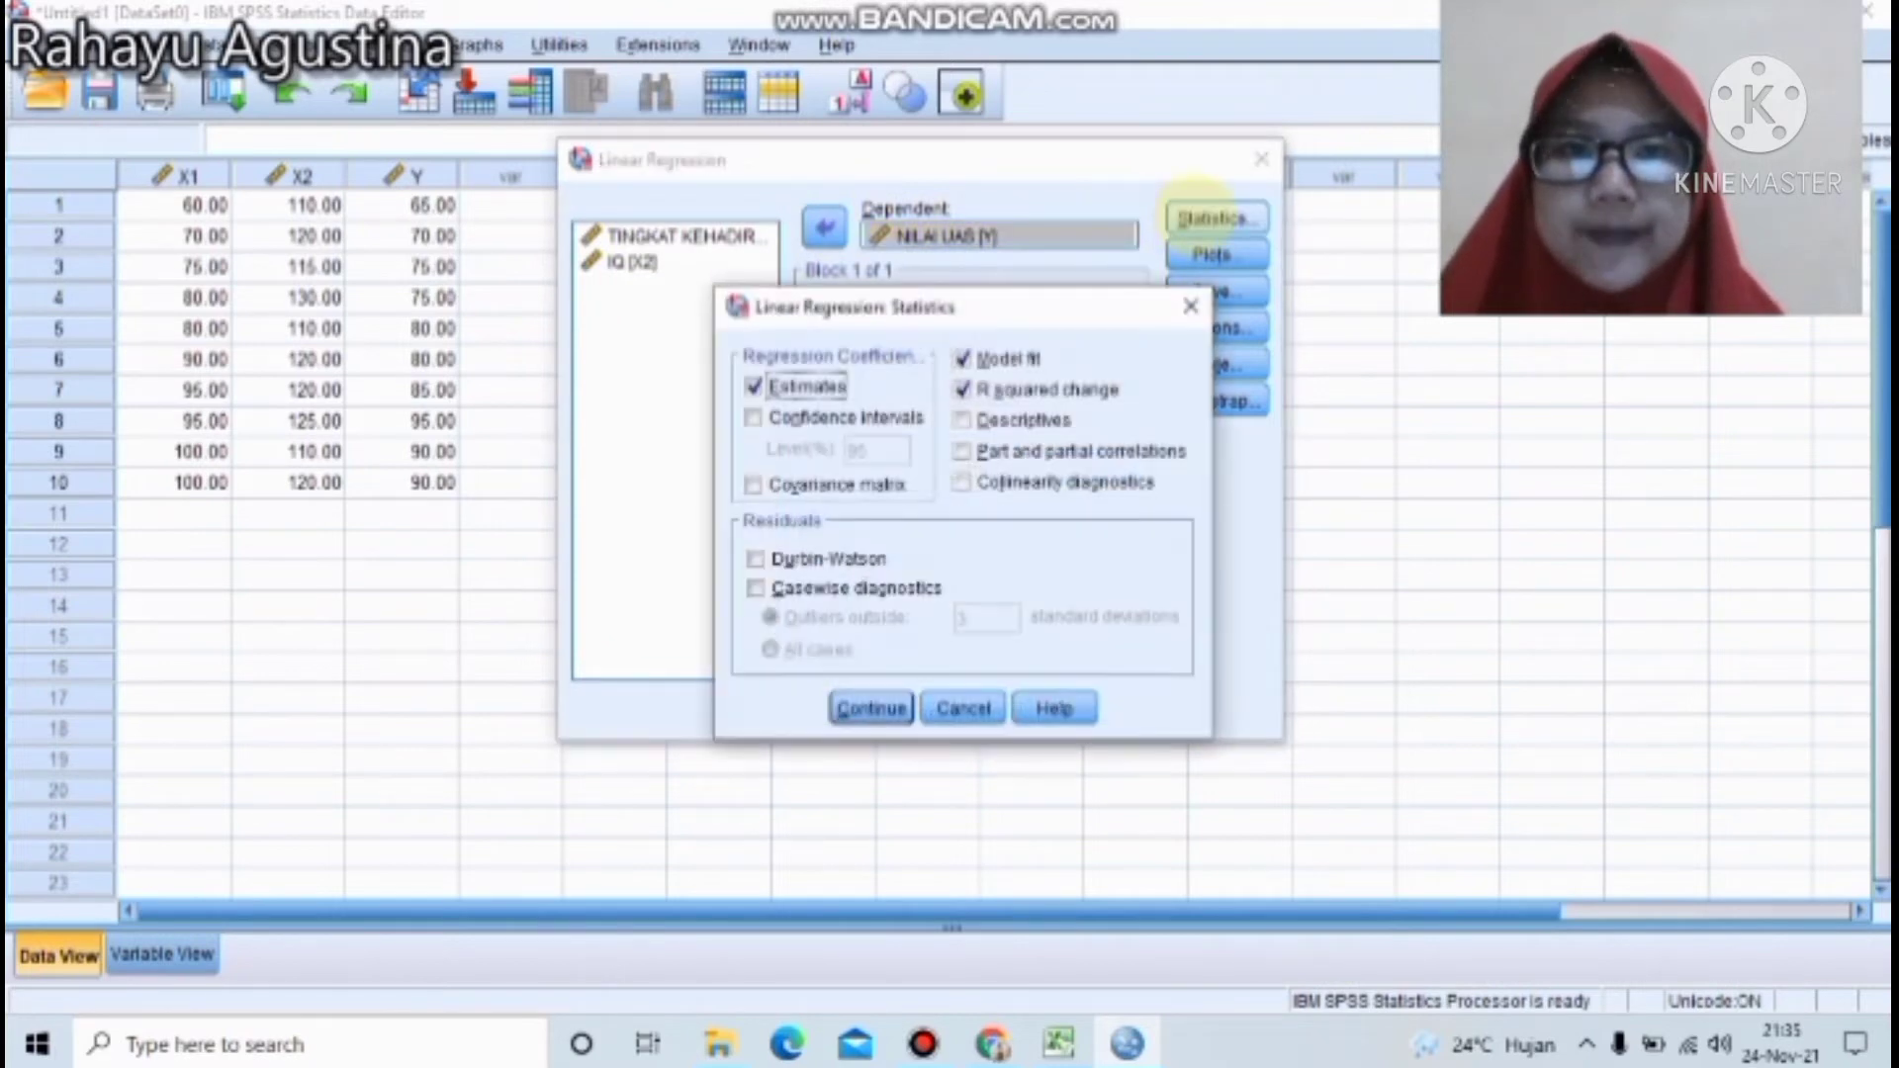
left_click(948, 389)
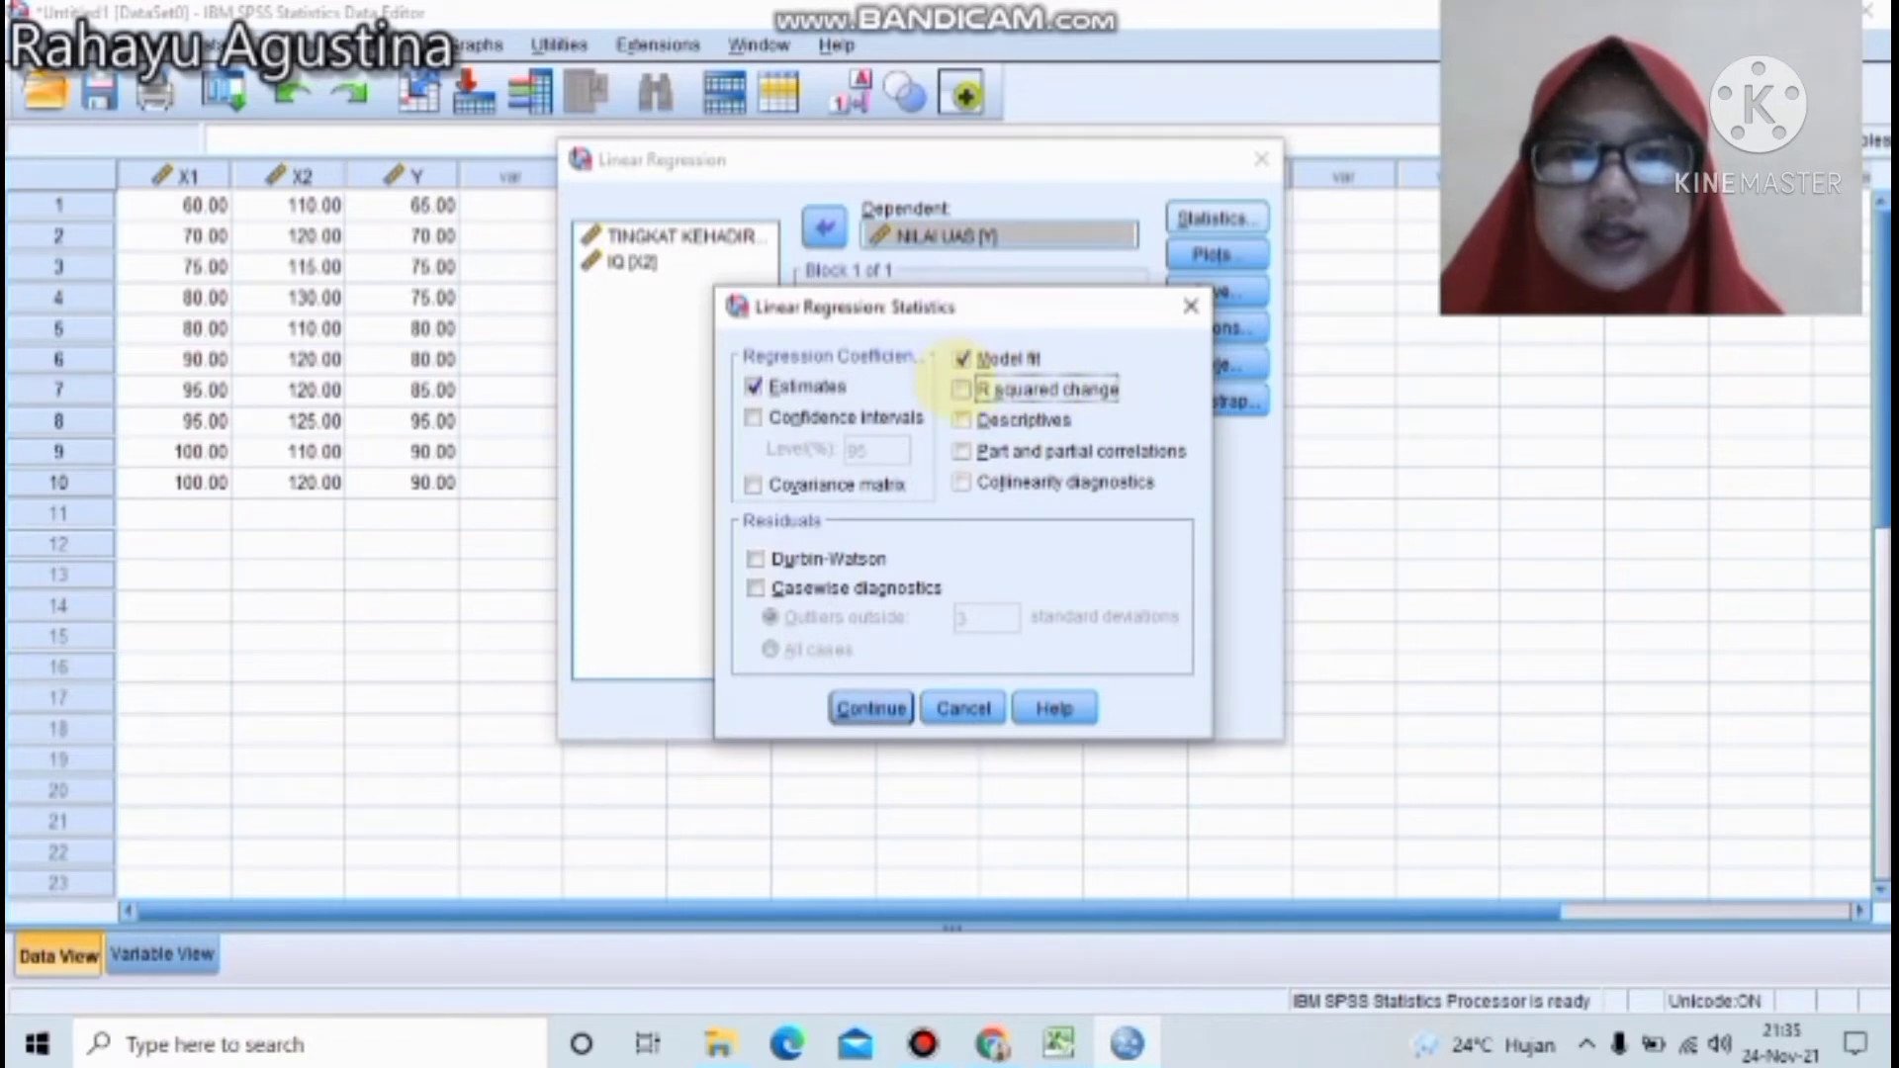
left_click(956, 389)
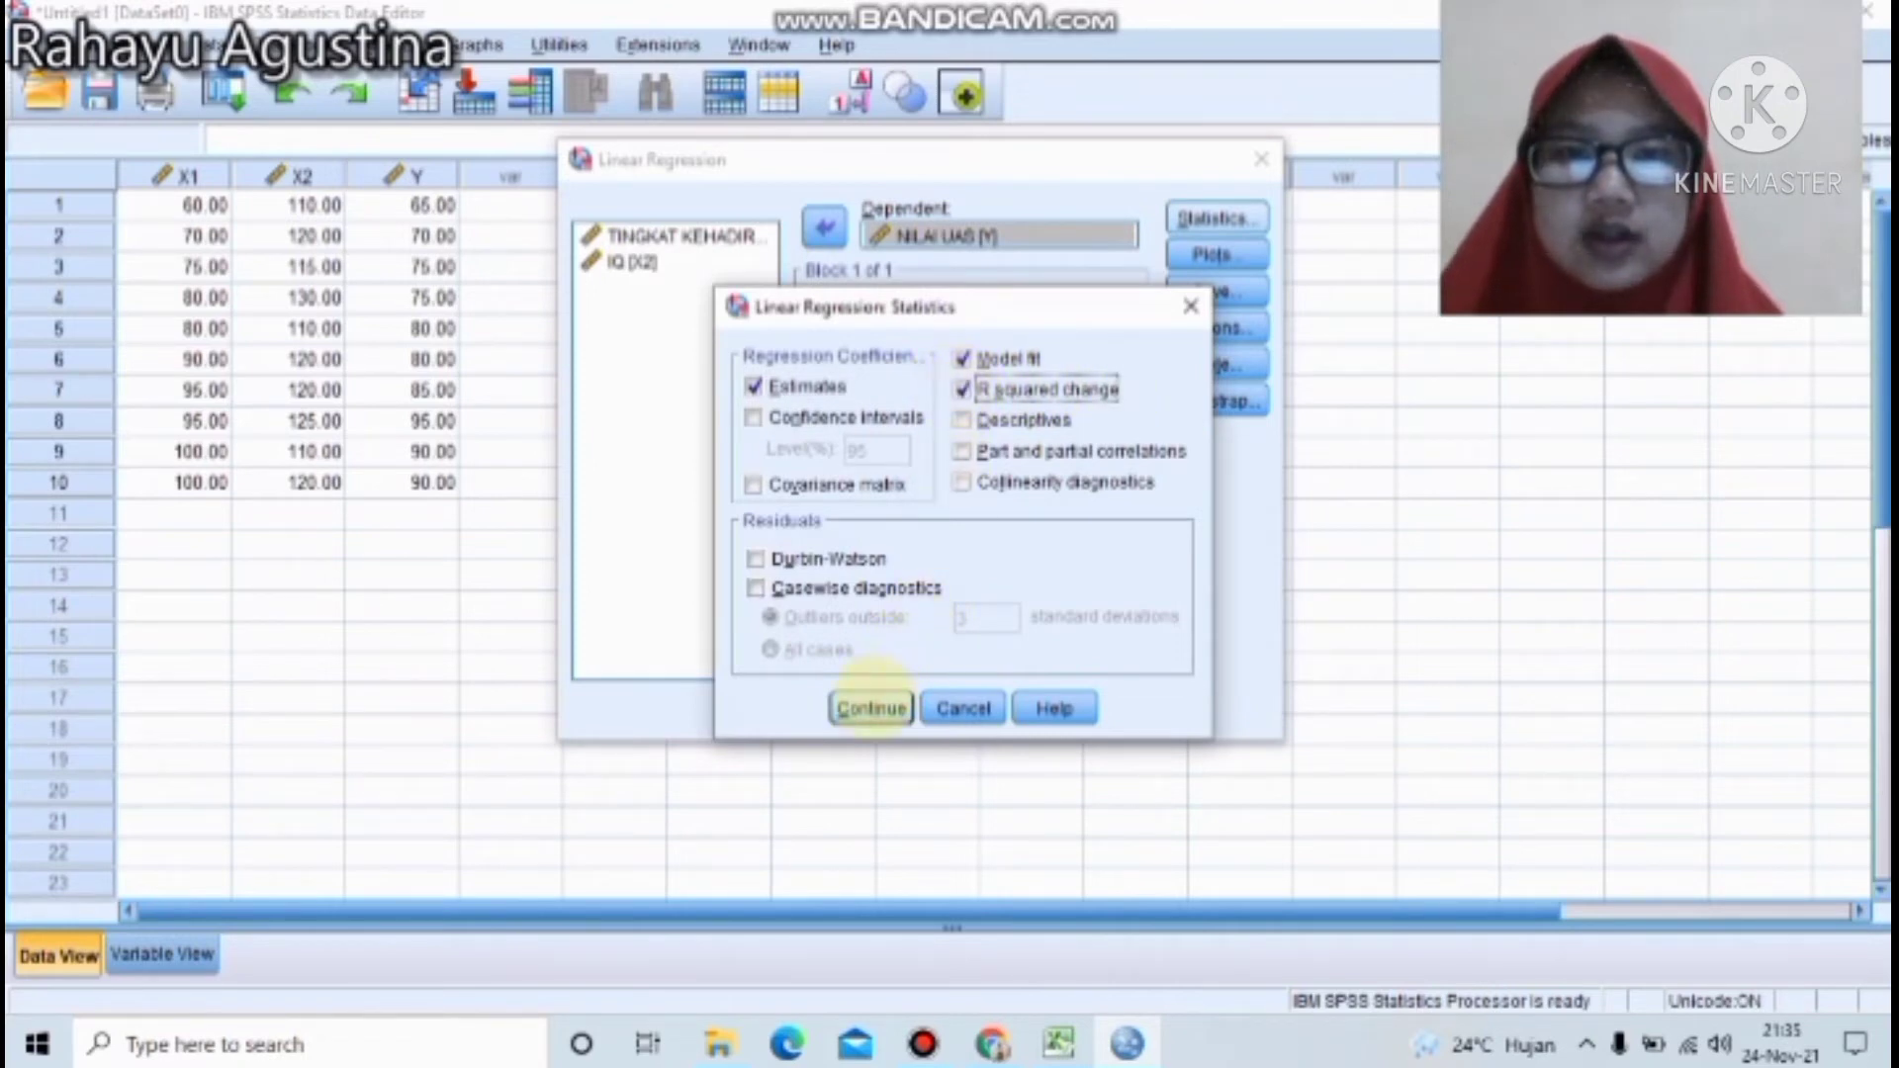
left_click(870, 708)
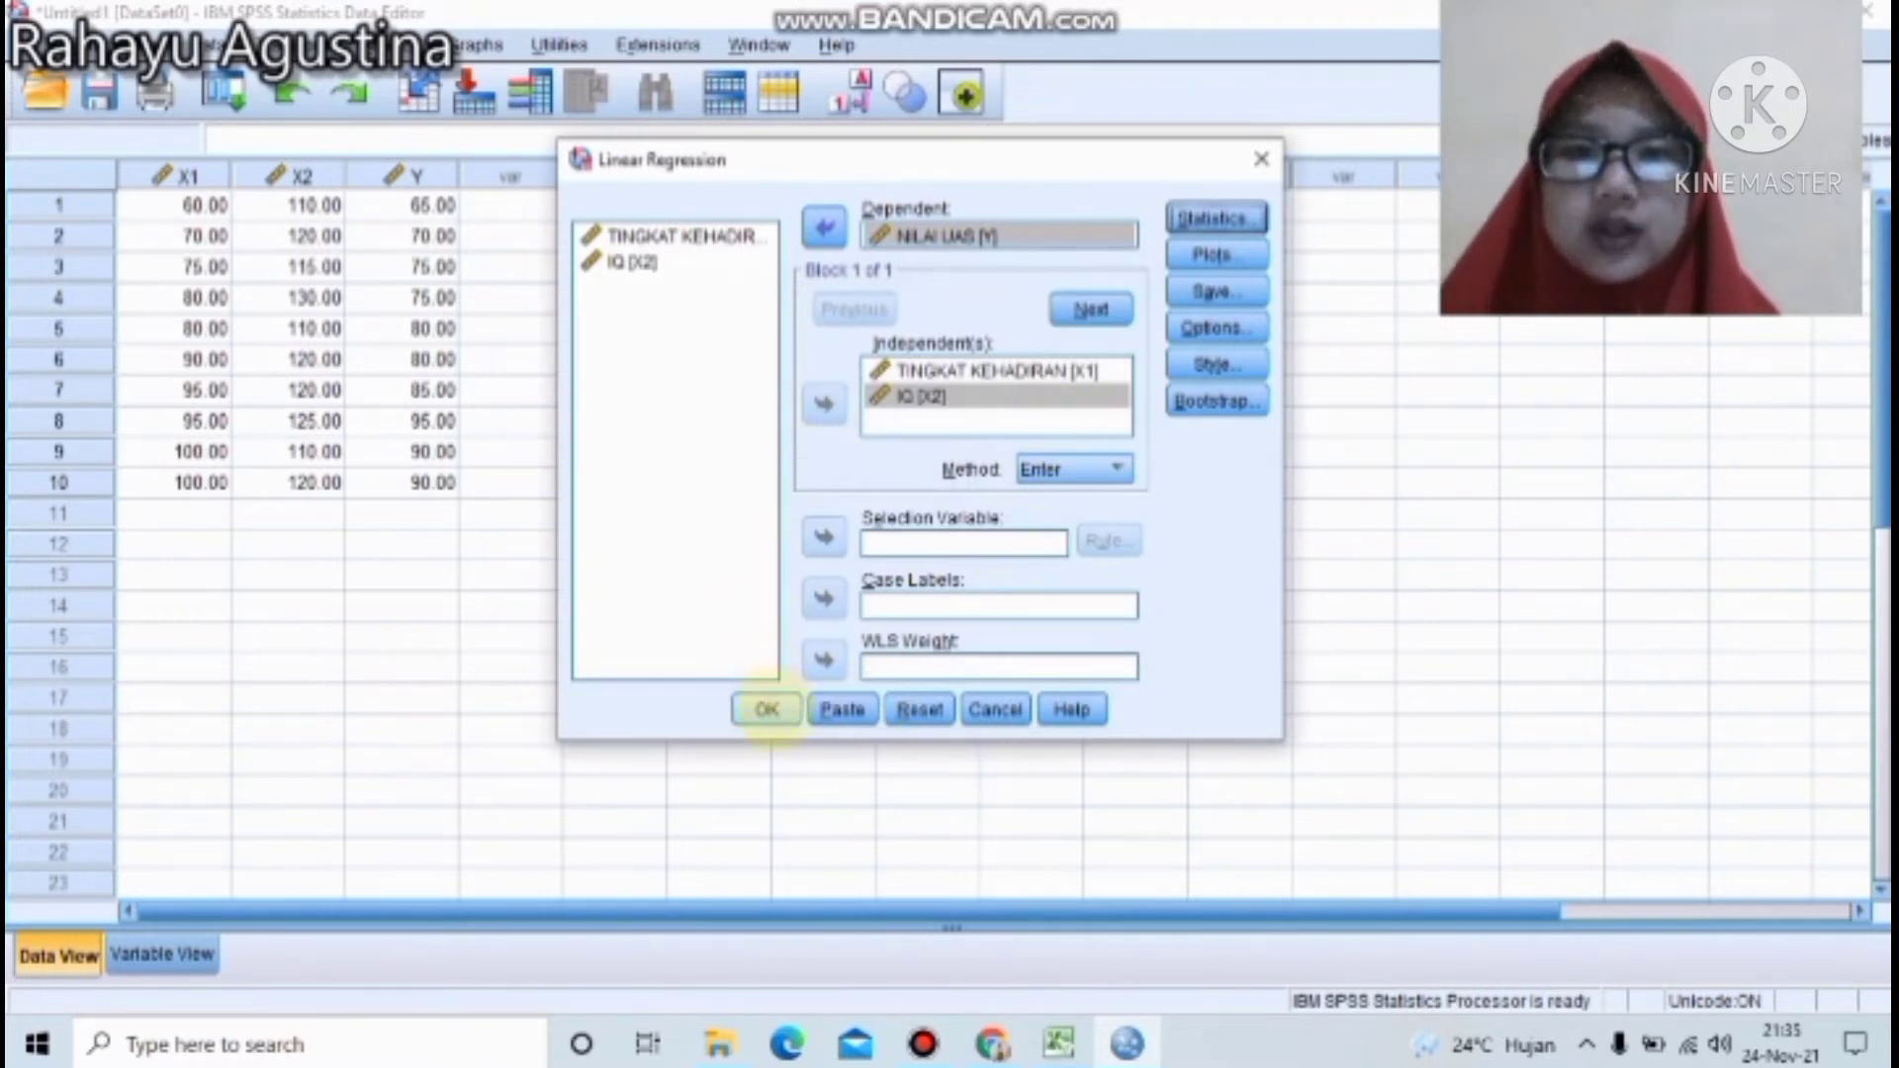
left_click(766, 710)
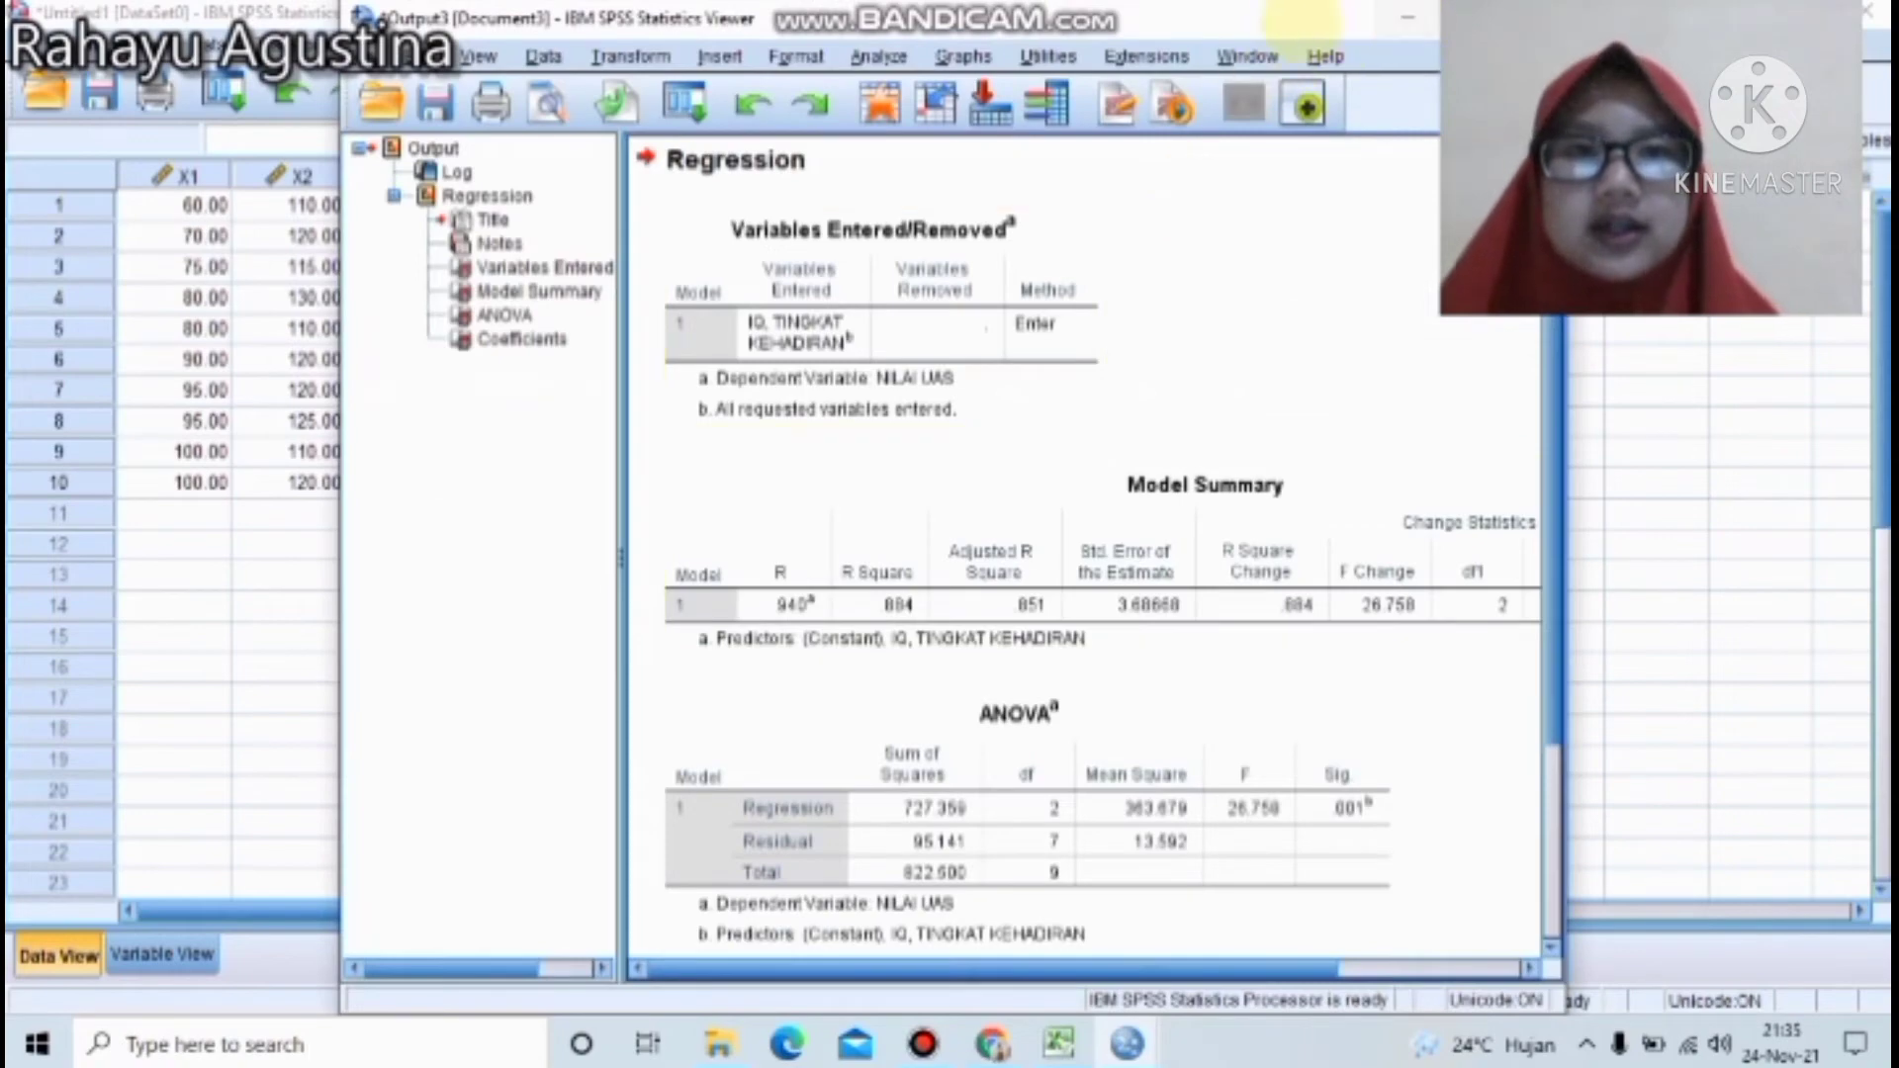
Move the output window aside and examine the regression tables, especially R and Sig. F Change in the Model Summary.
left_click_drag(1286, 18, 1615, 17)
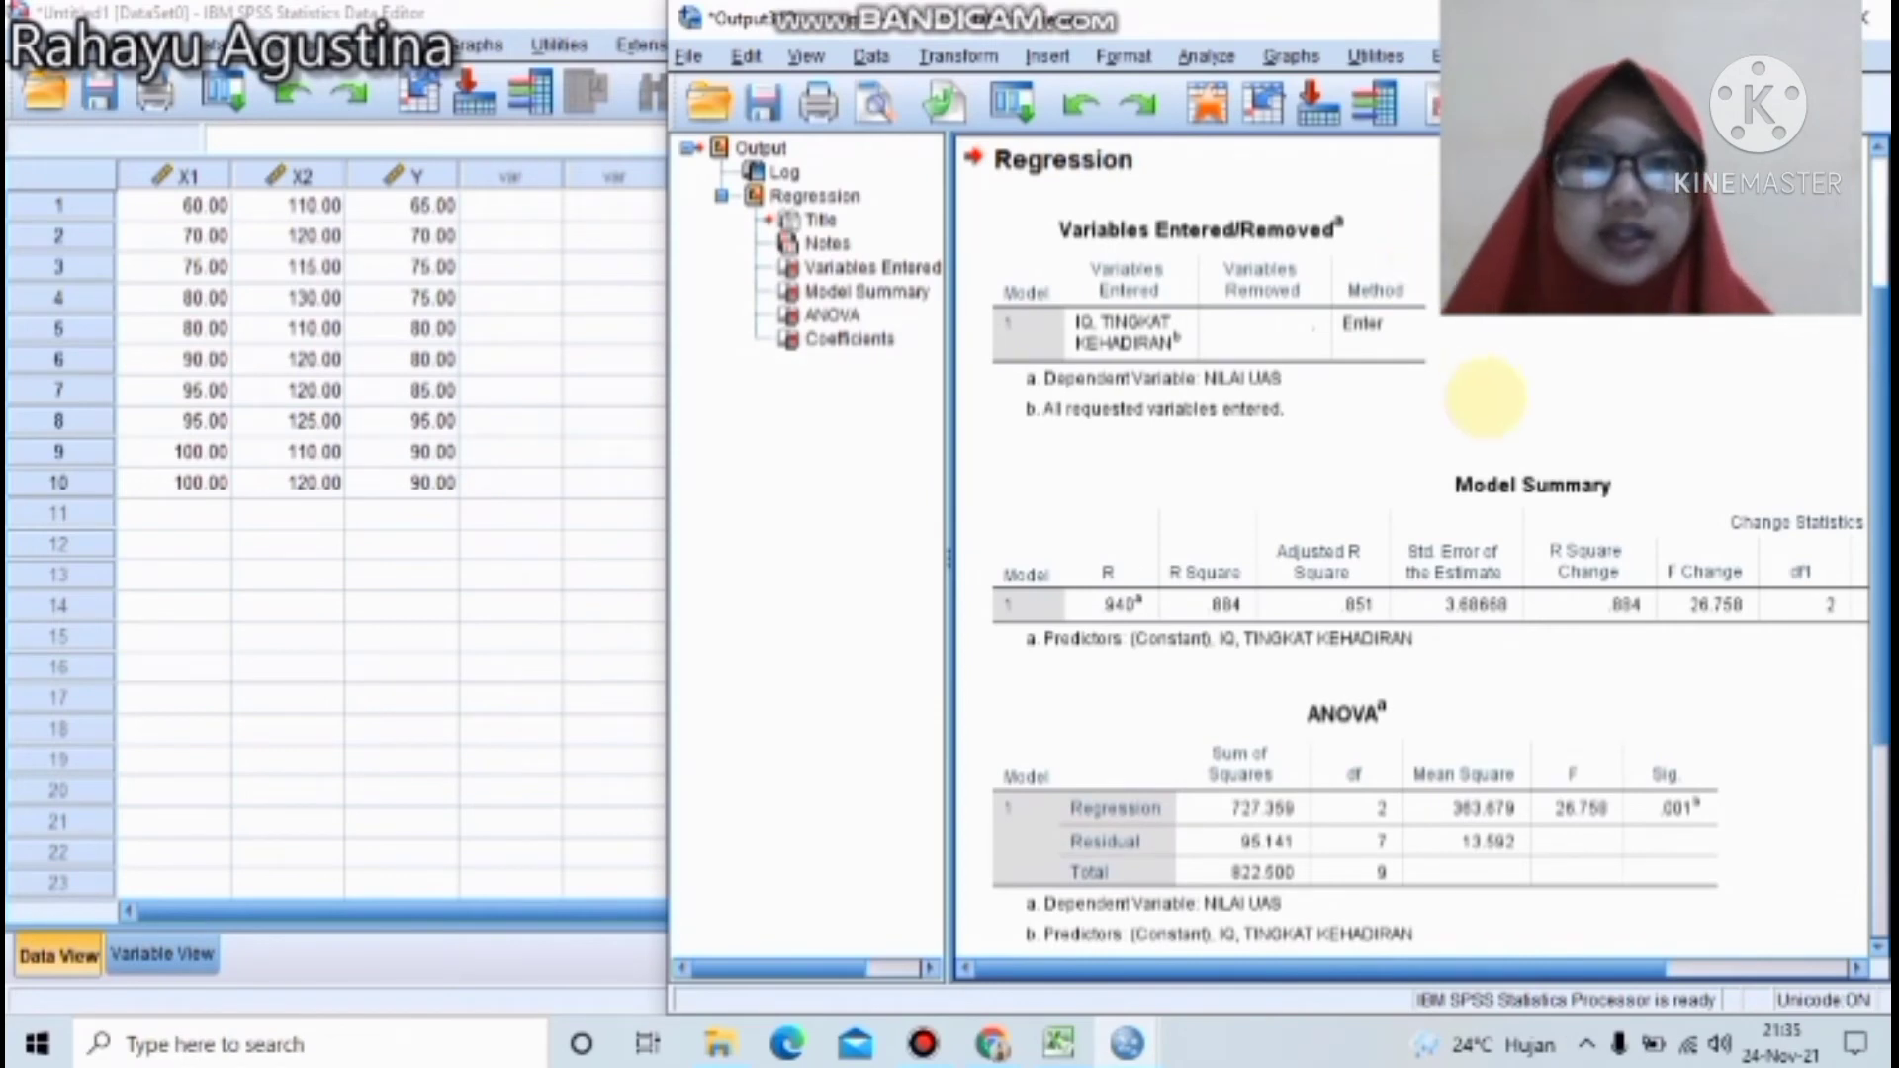
scroll(1859, 930, "down", 3)
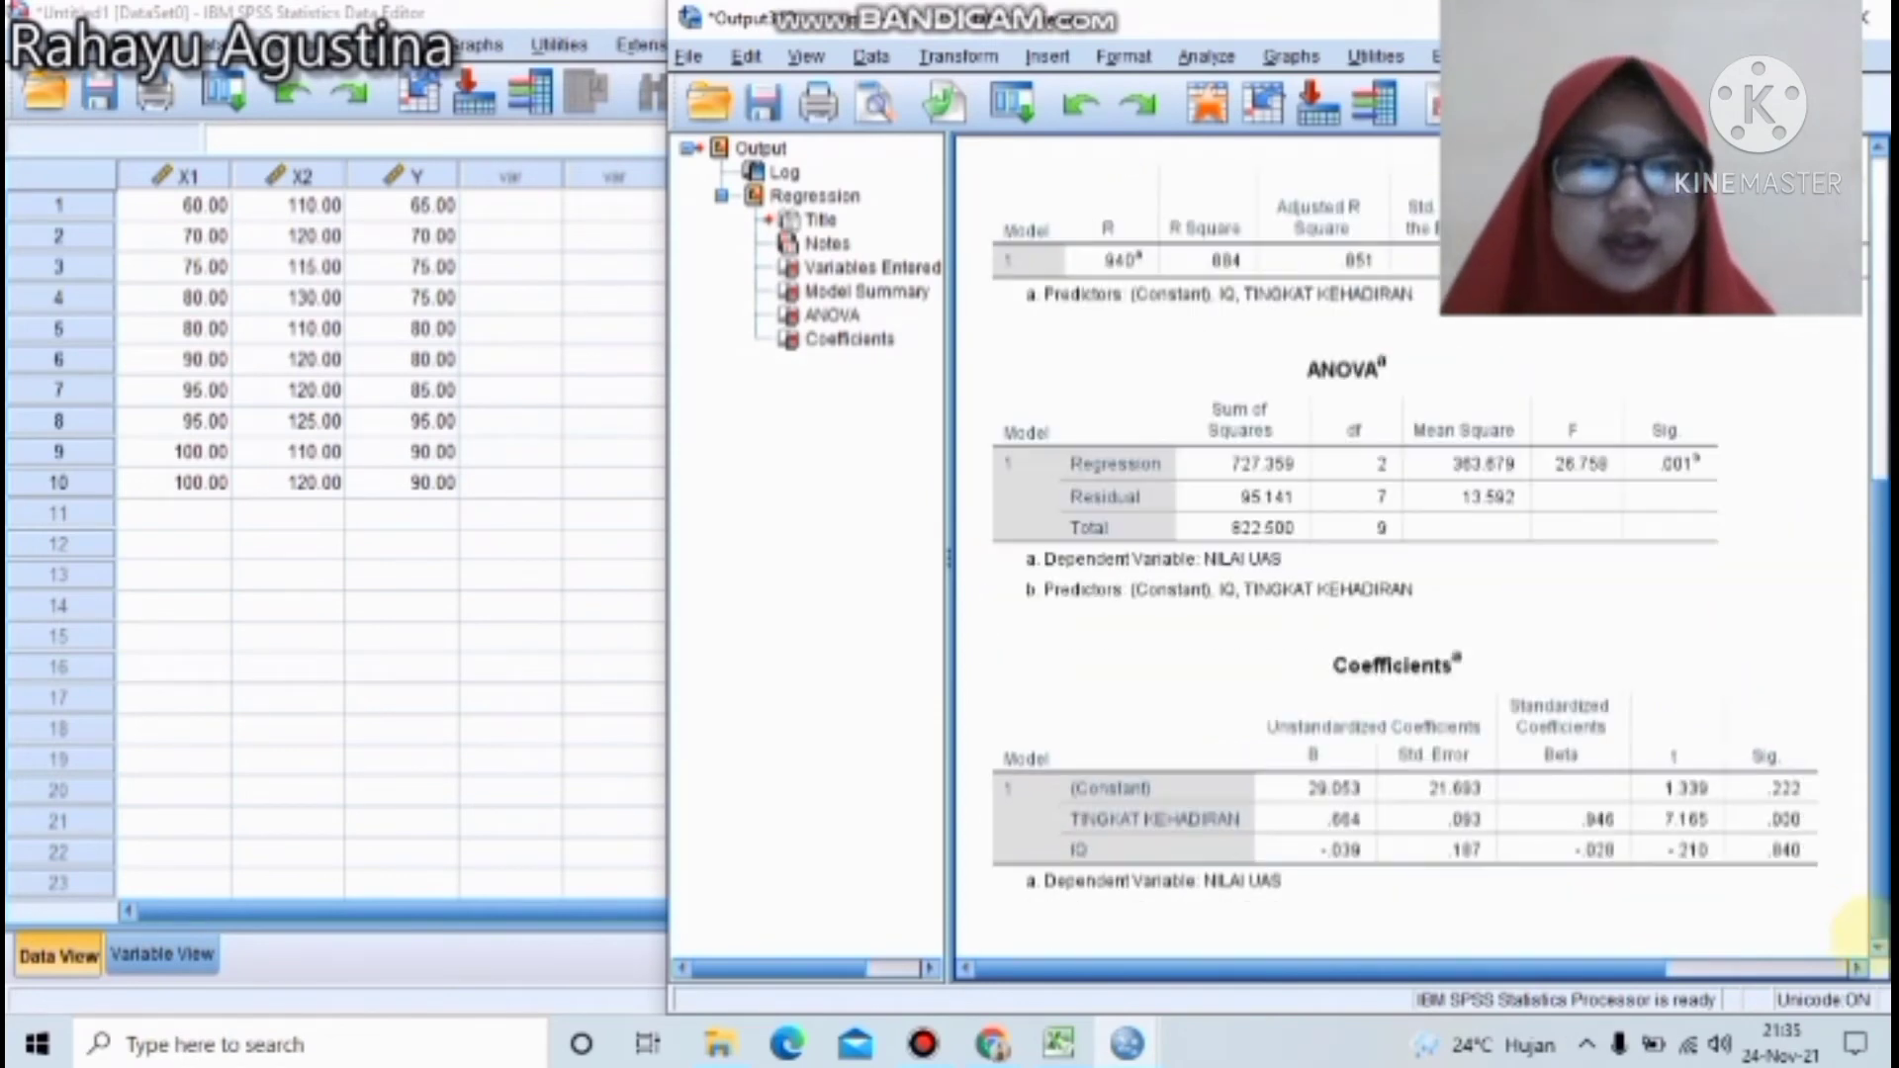
scroll(1415, 554, "up", 5)
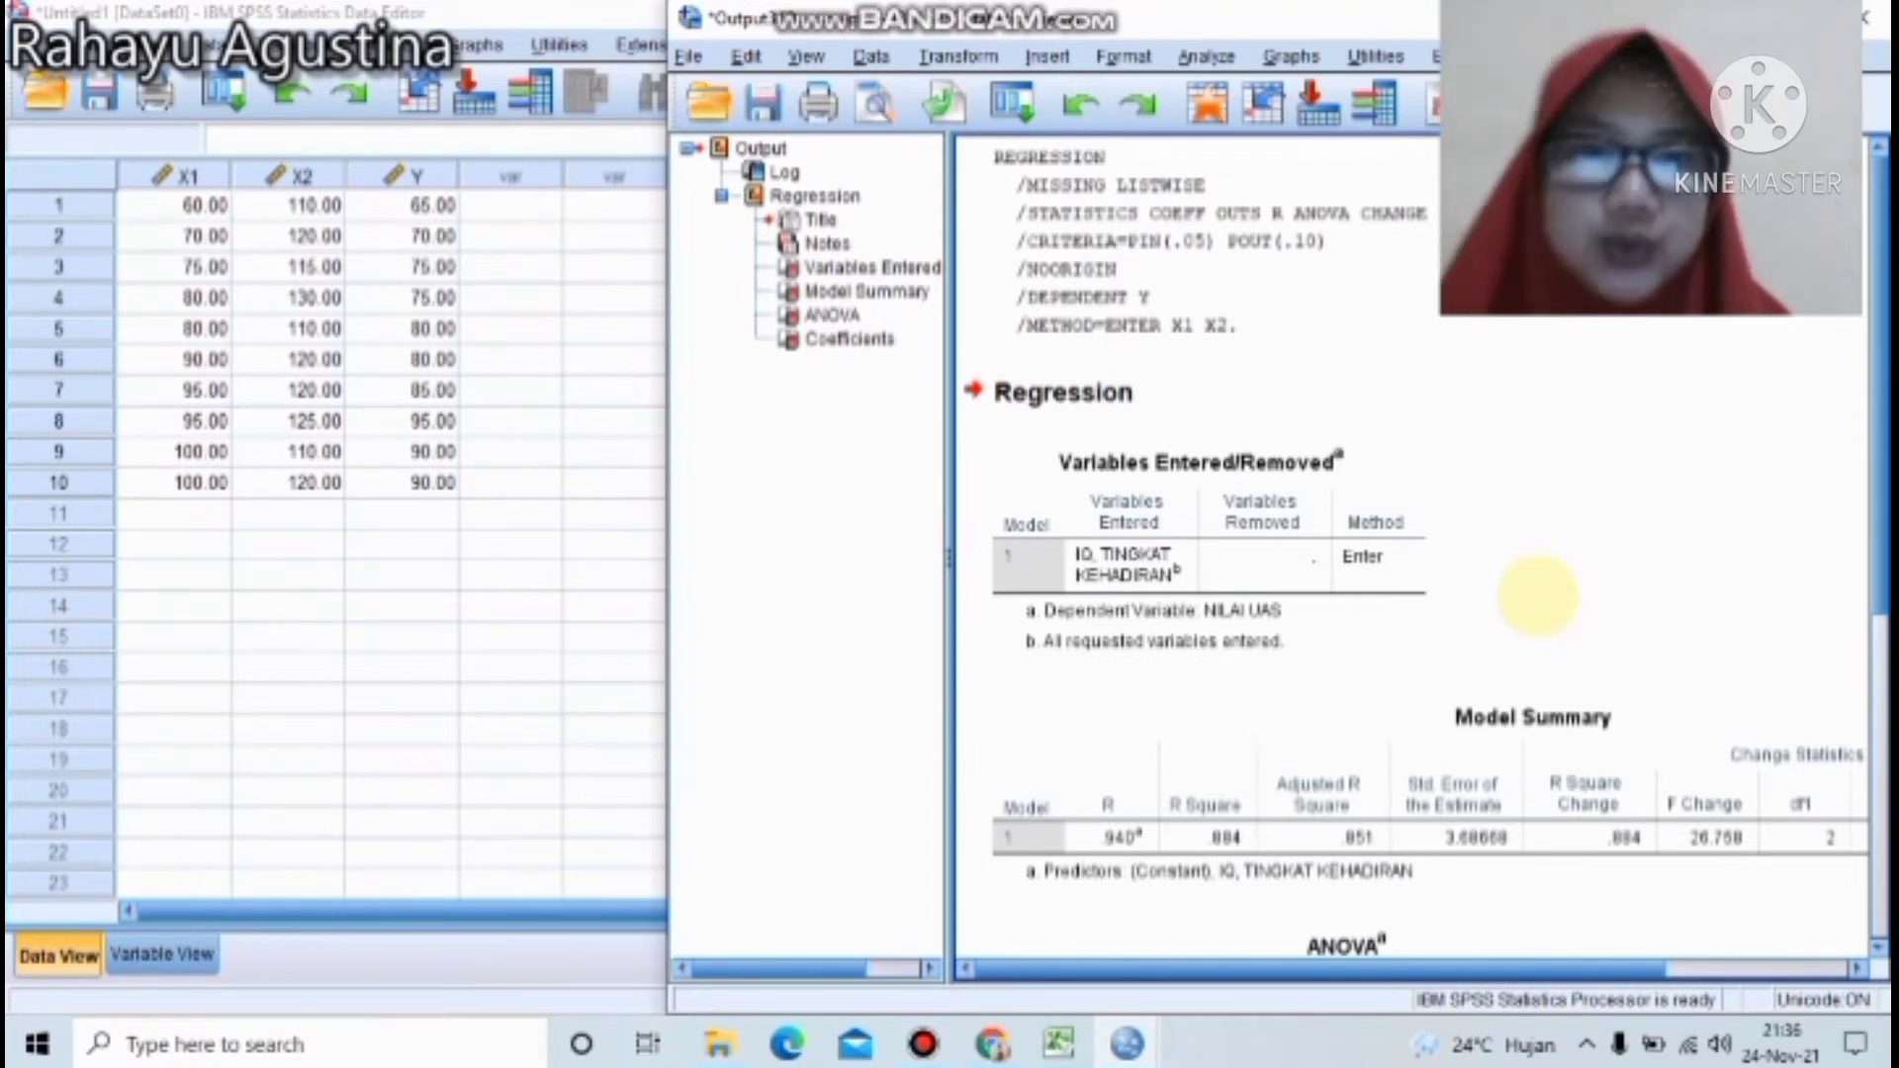
left_click(1878, 949)
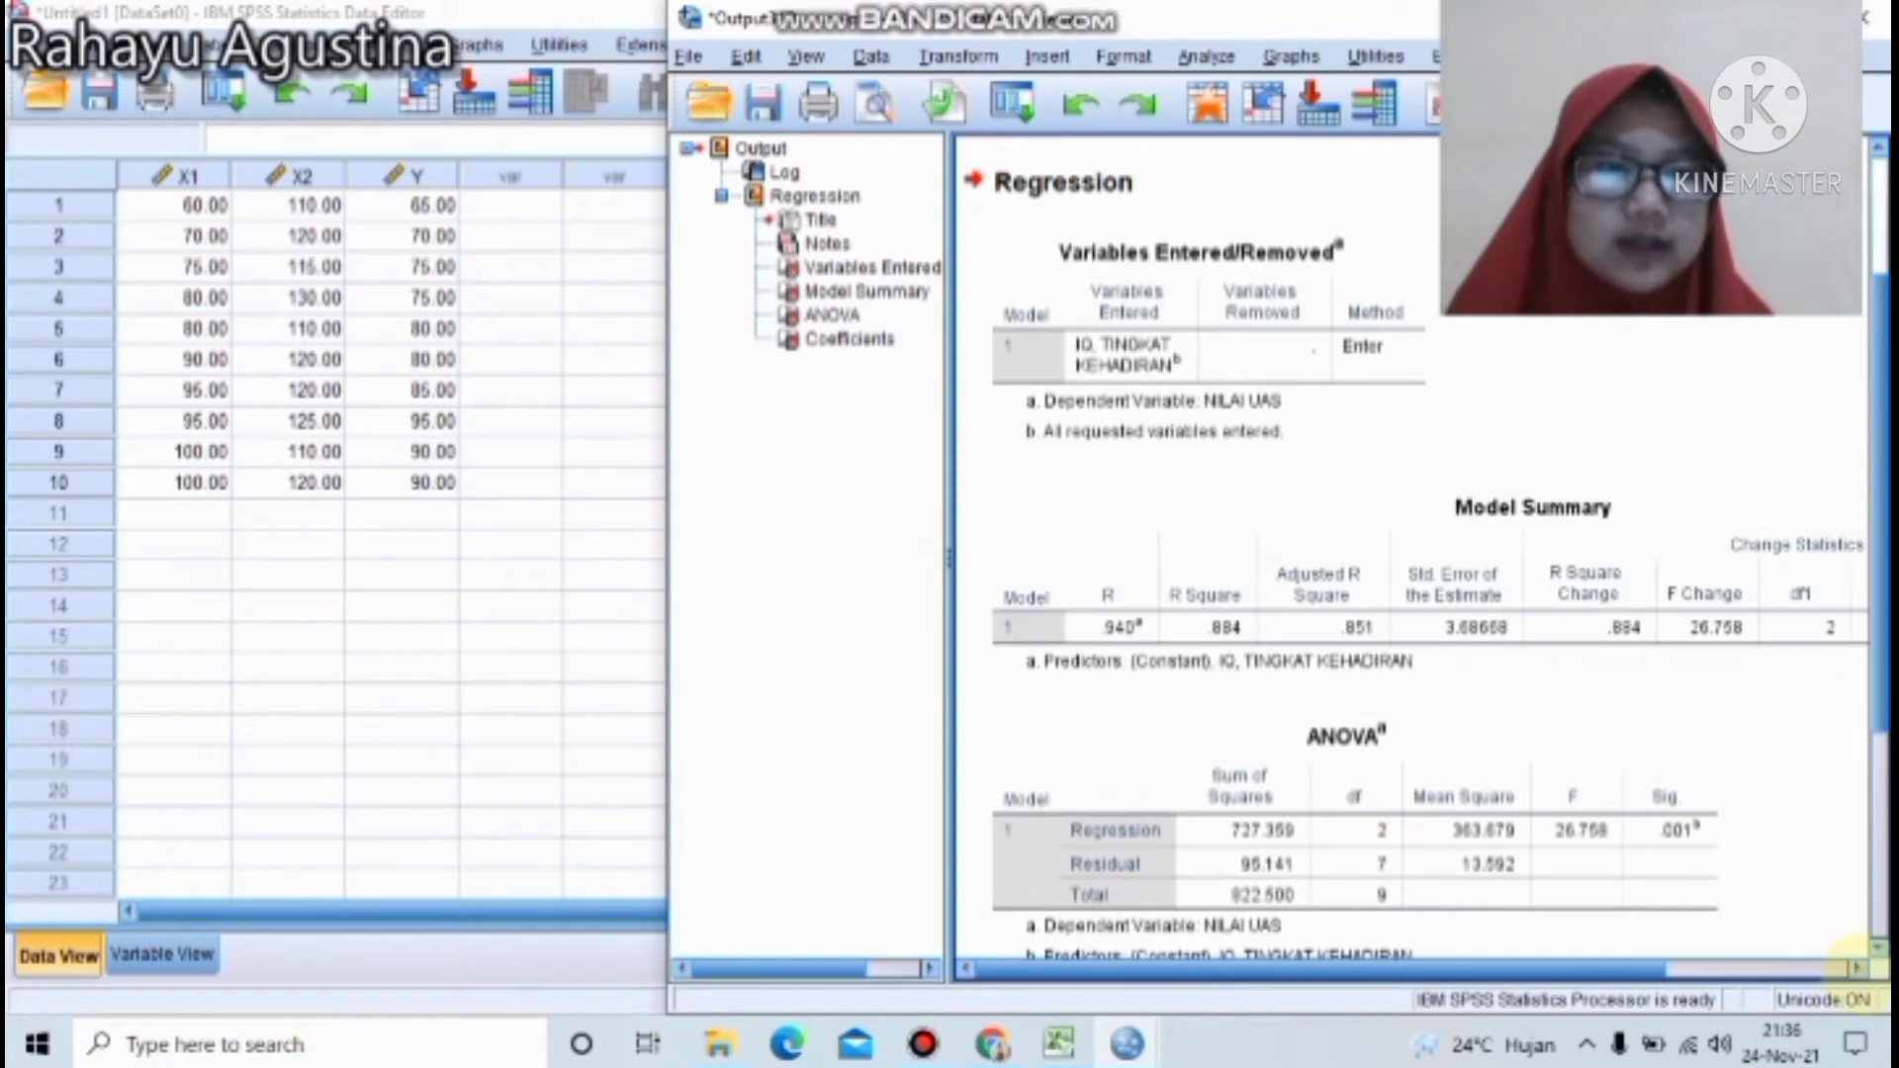
left_click(1857, 970)
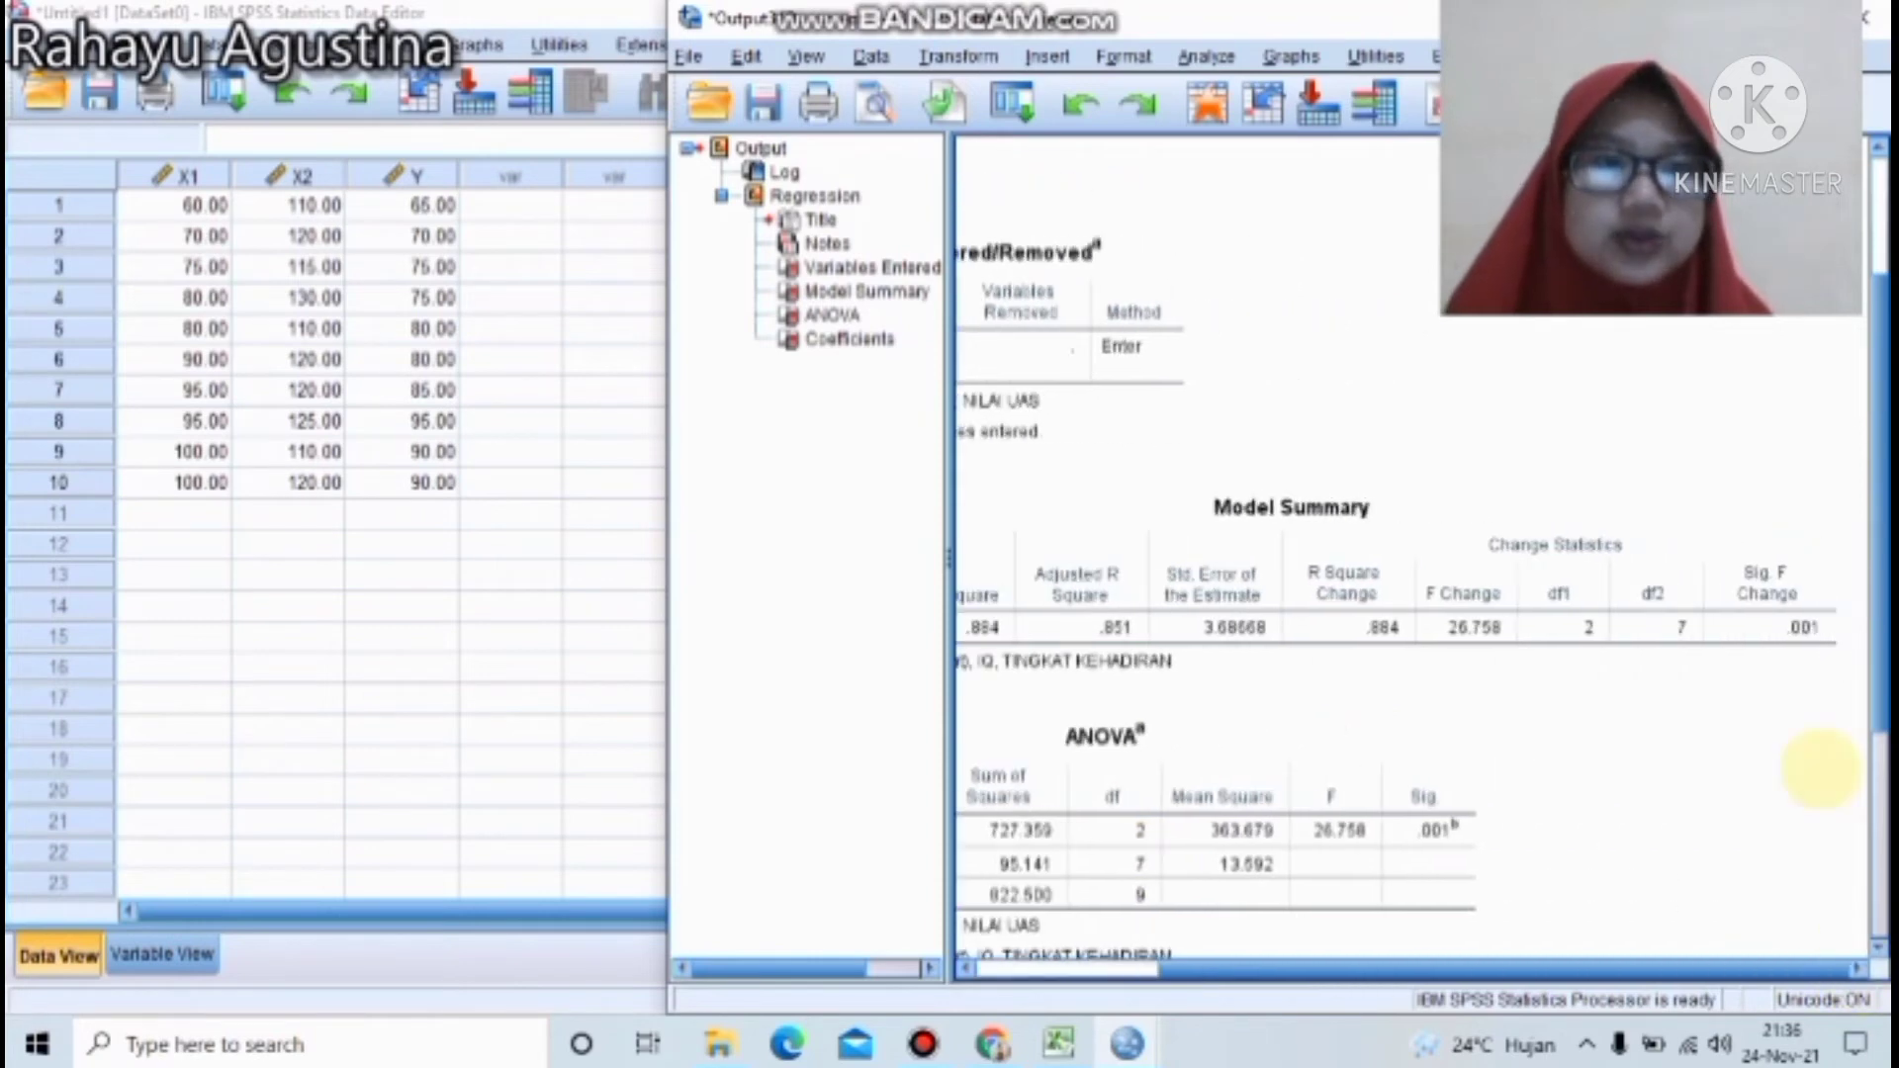
left_click(1760, 627)
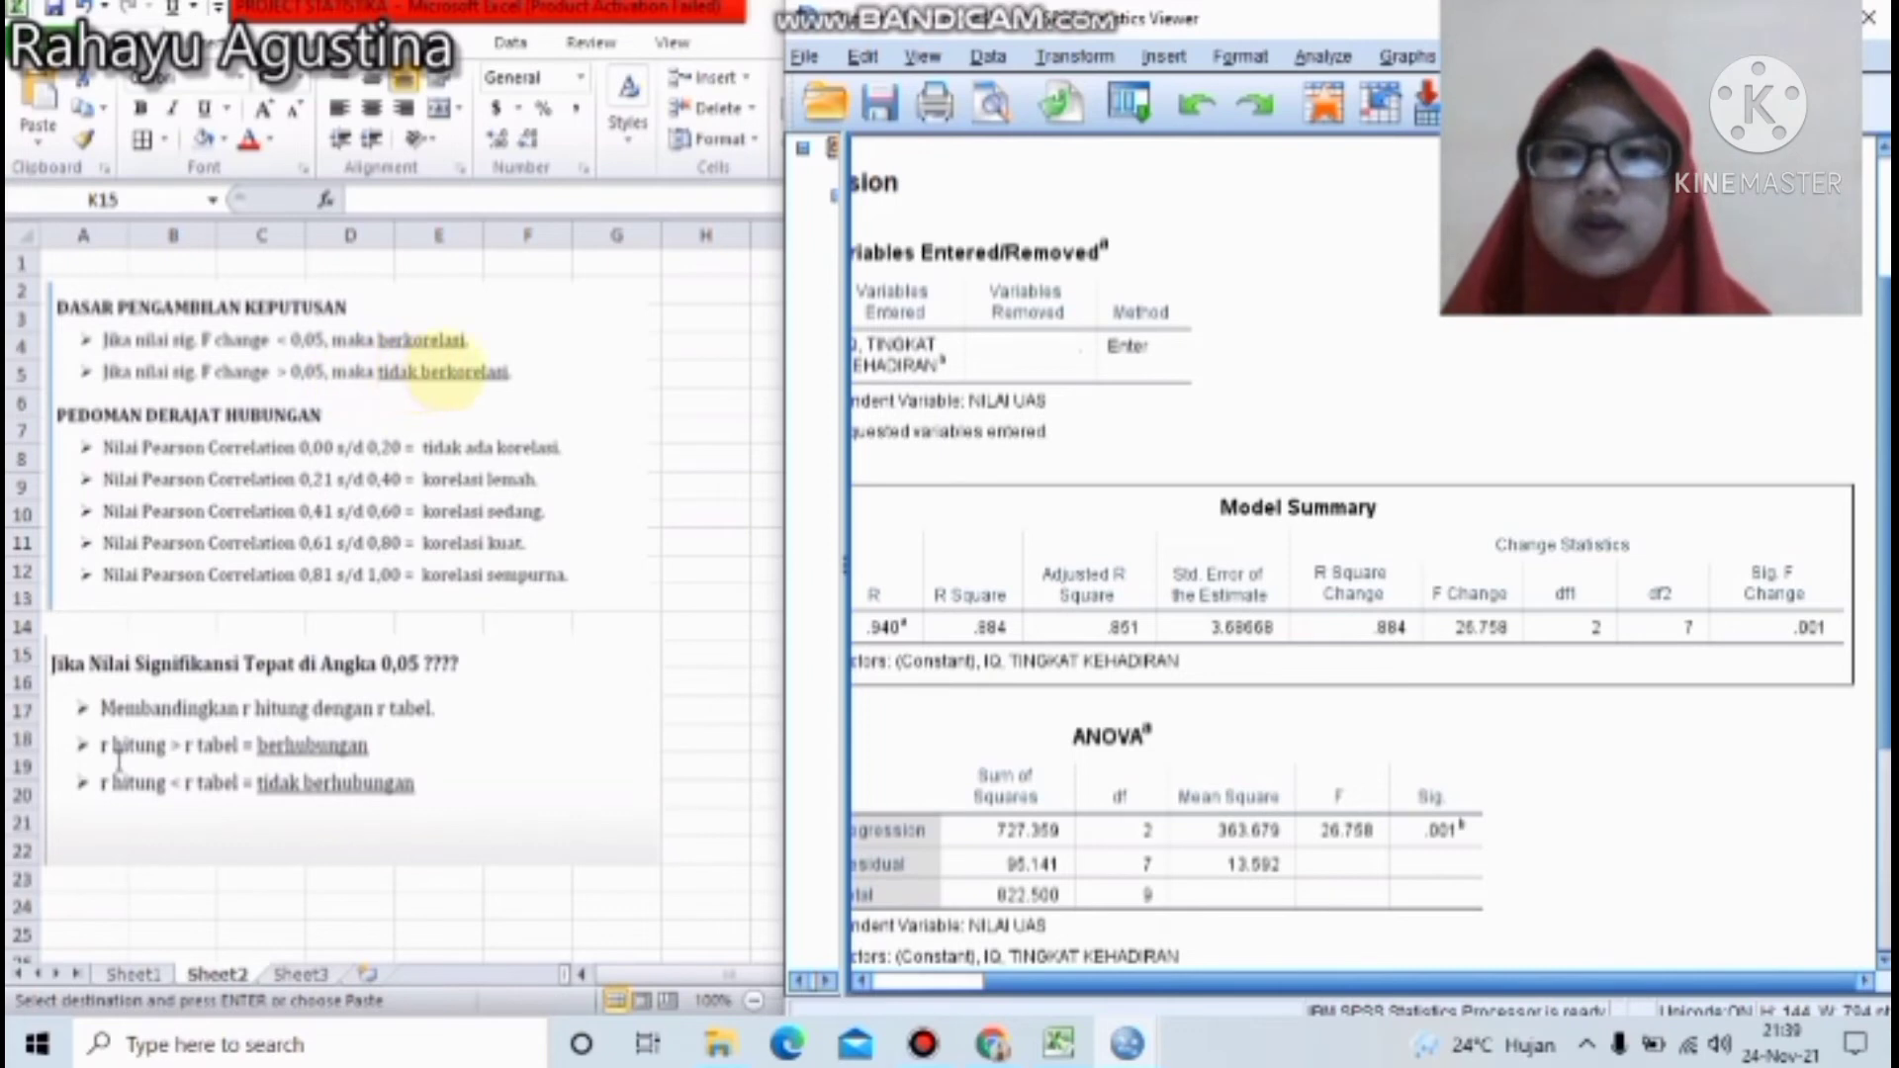
left_click(1236, 542)
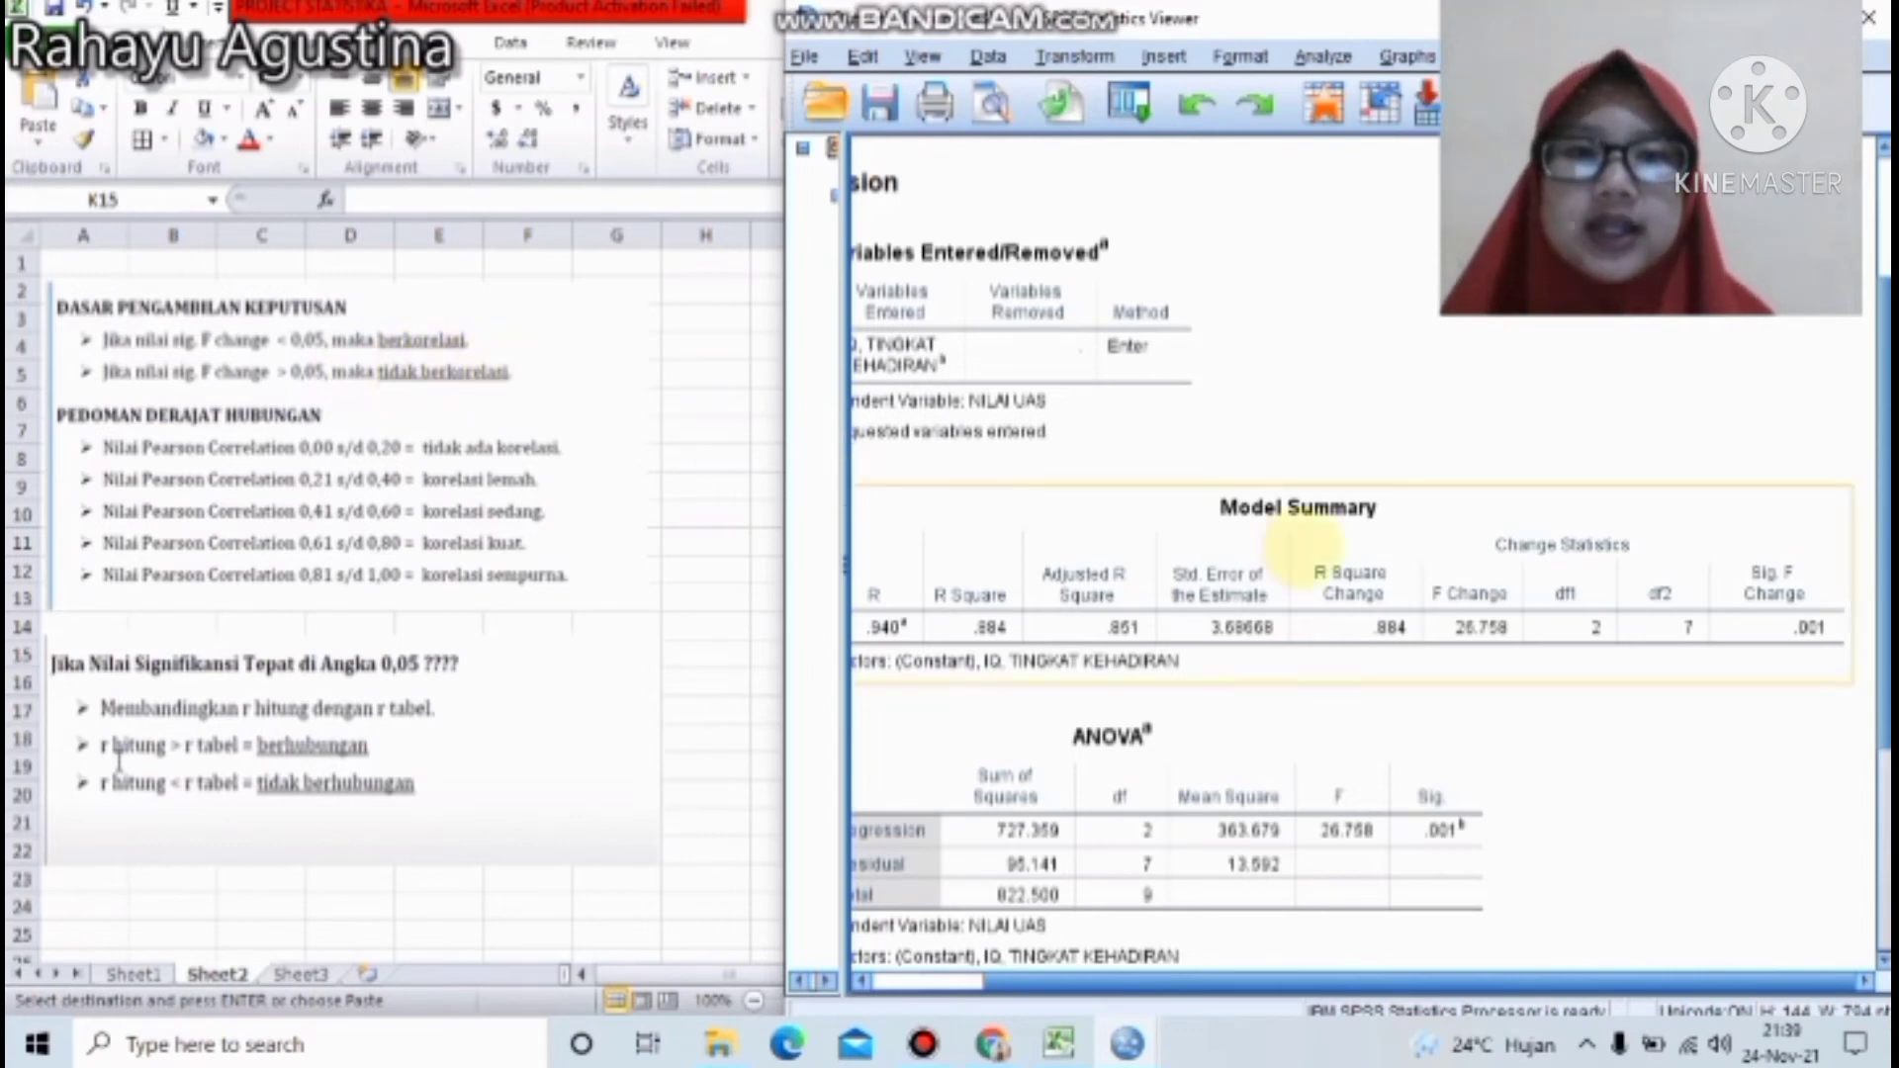